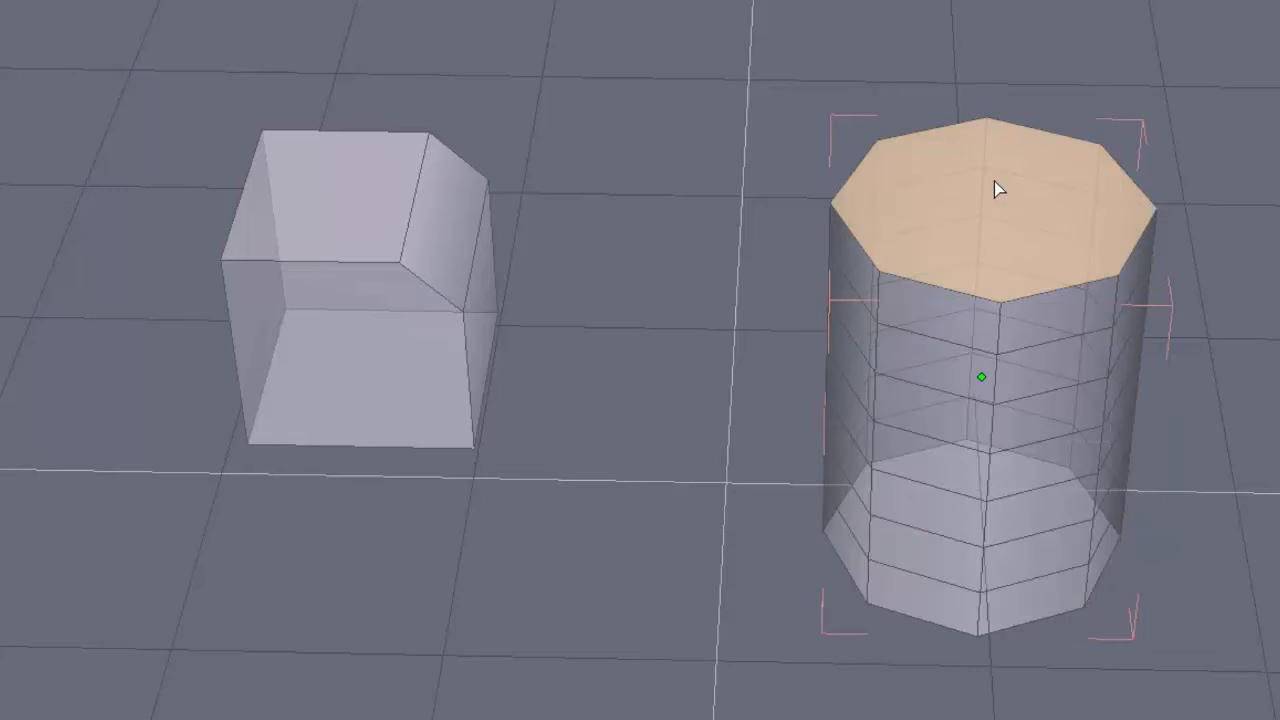
Step: Try to lay the cylinder's top facet onto the cube's chamfered facet
click(455, 229)
middle_drag(555, 404, 649, 300)
key(ctrl+z)
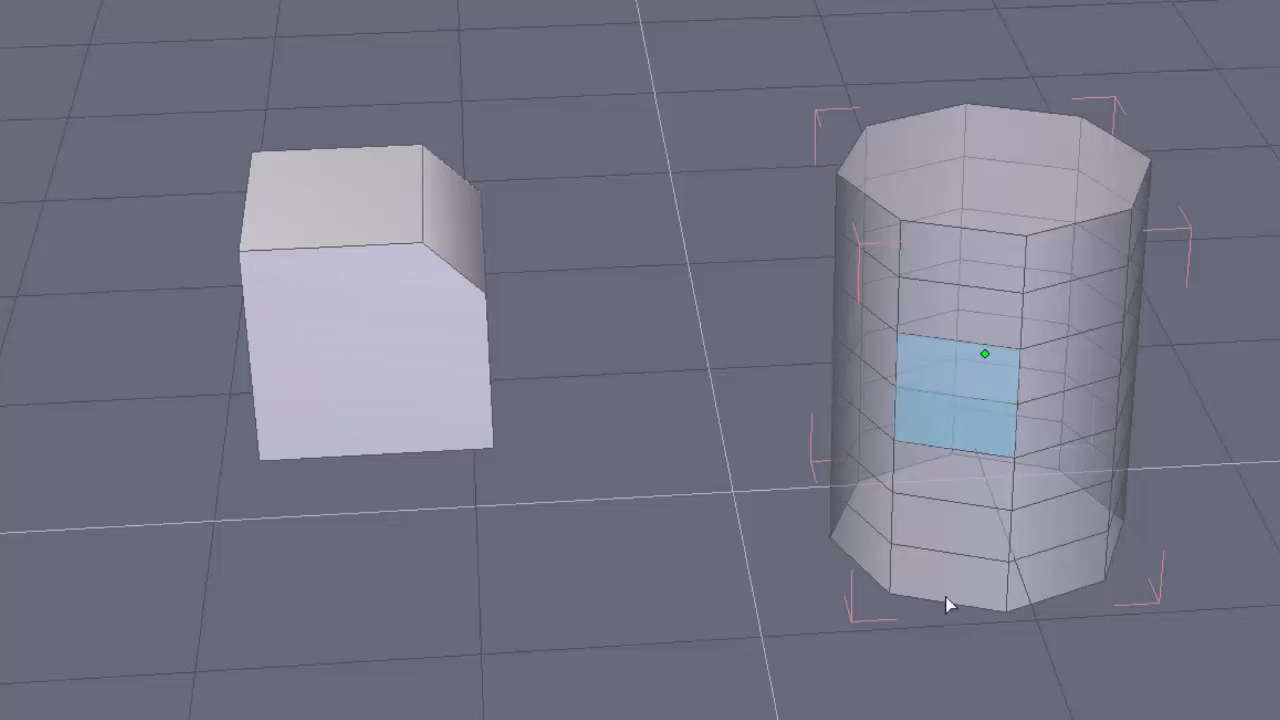
Step: Try to lay a single side facet of the cylinder against the cube's front face
click(958, 386)
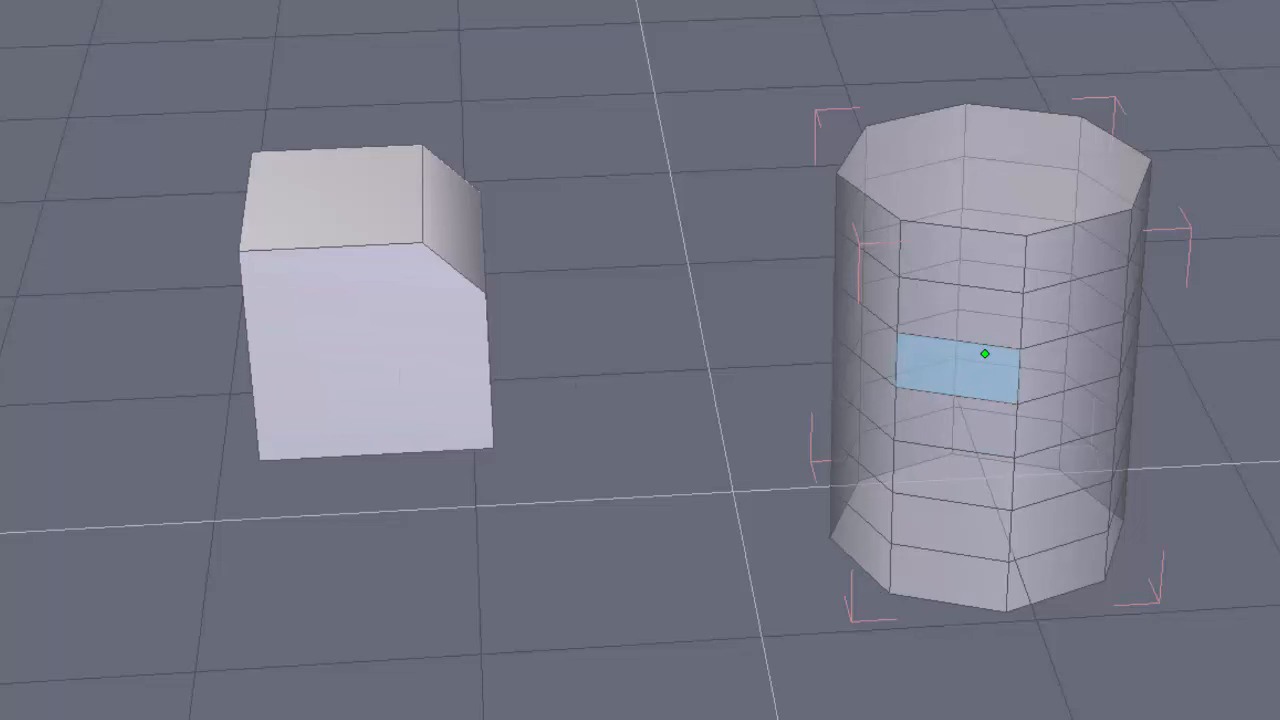
click(389, 357)
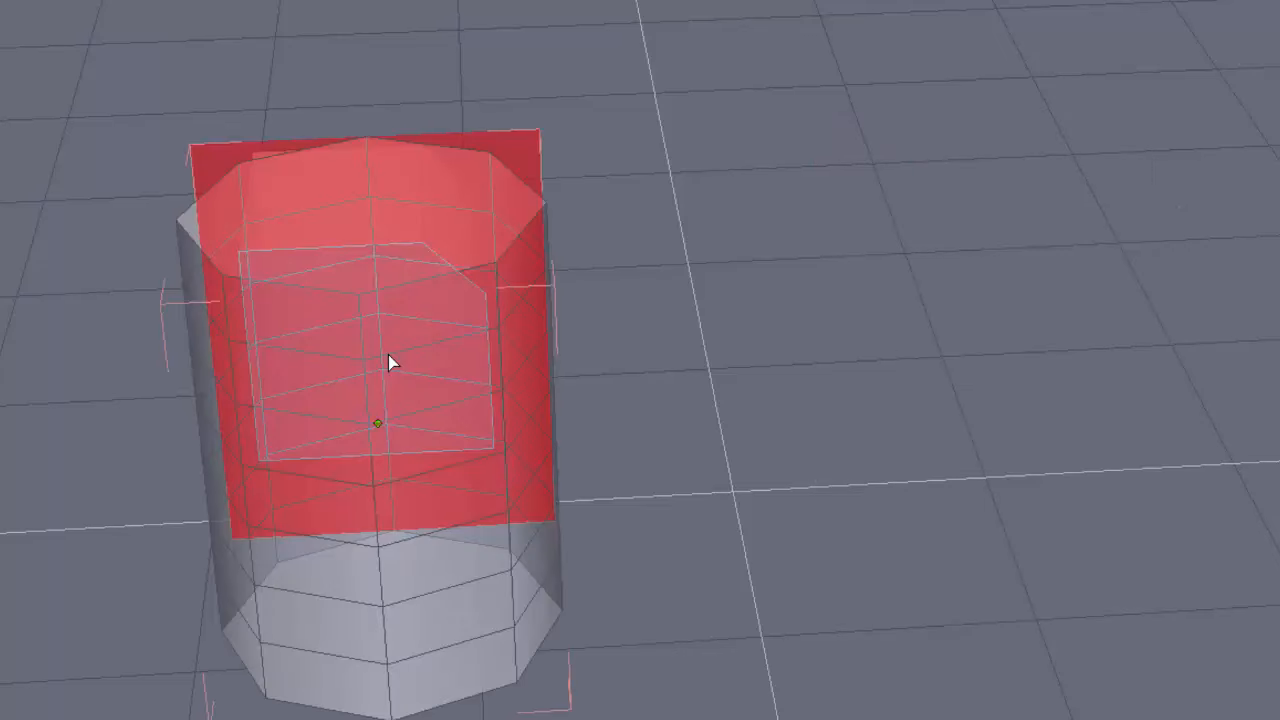
key(ctrl+z)
middle_drag(868, 425, 1054, 371)
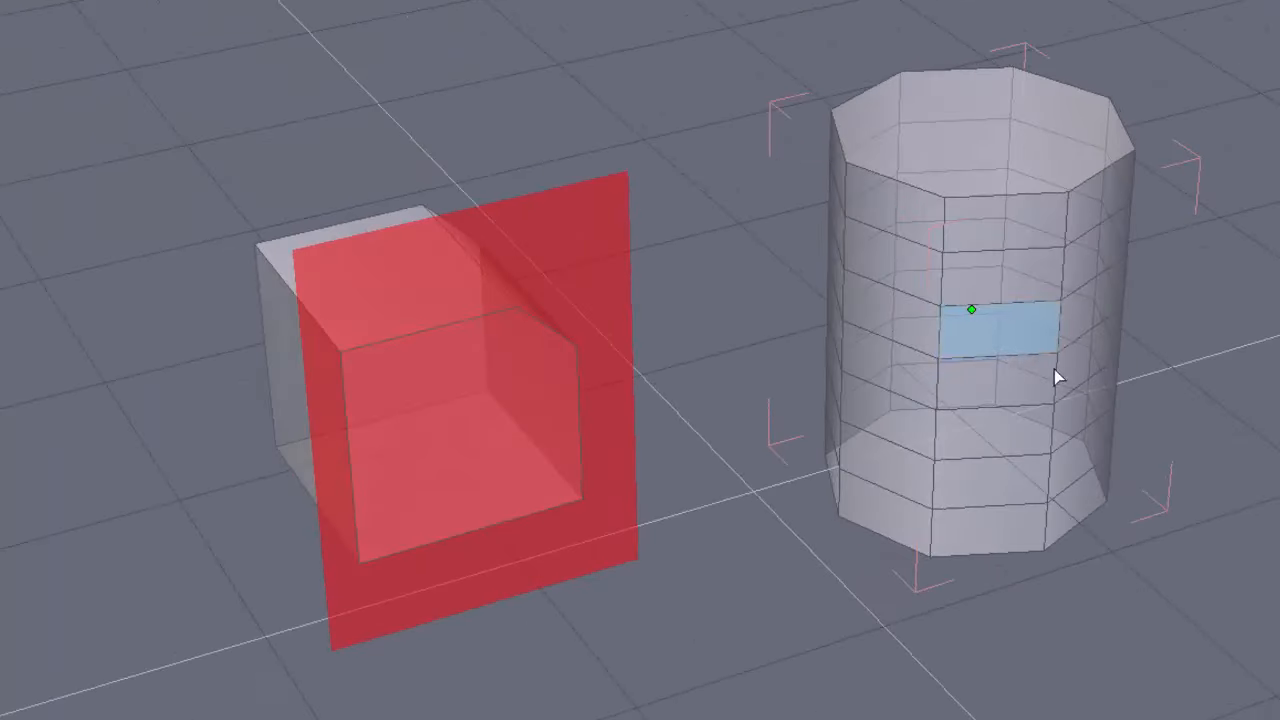
key(Escape)
Step: Lay the cylinder's side facet against the cube's front face with a rotation of 90
click(539, 428)
middle_drag(633, 484, 778, 494)
click(1121, 240)
text(90)
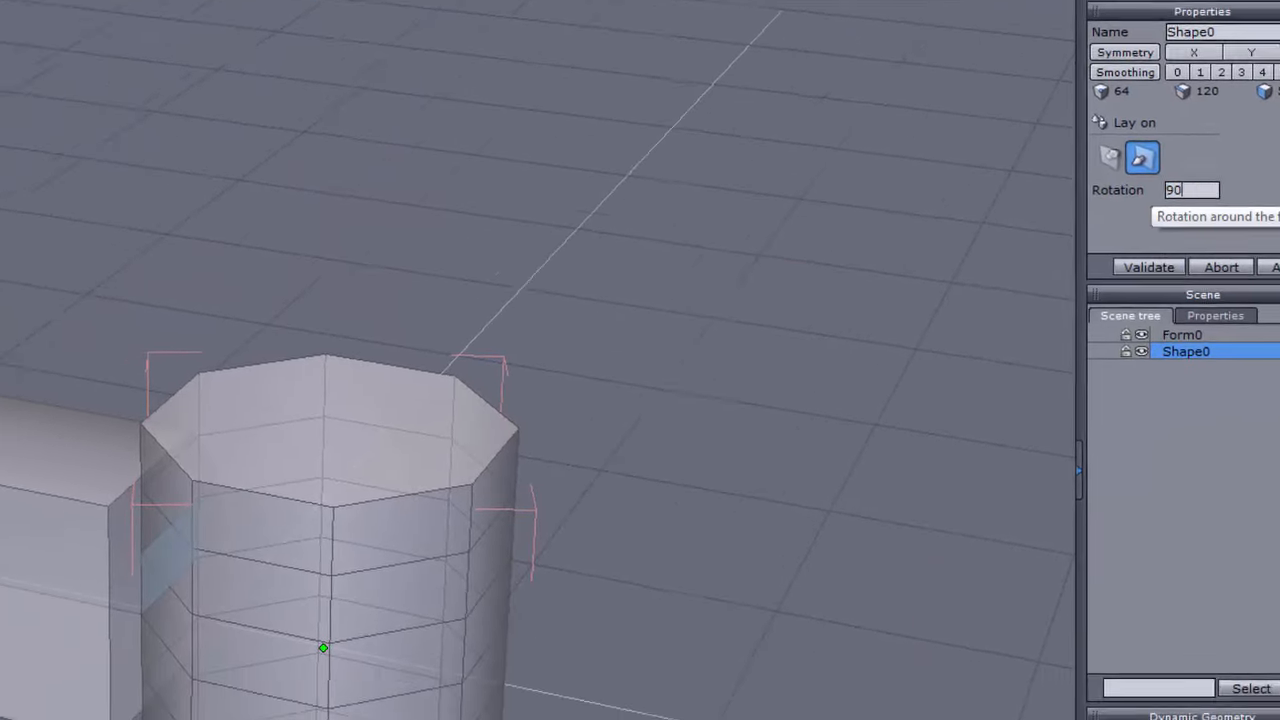
key(Return)
middle_drag(1010, 328, 686, 266)
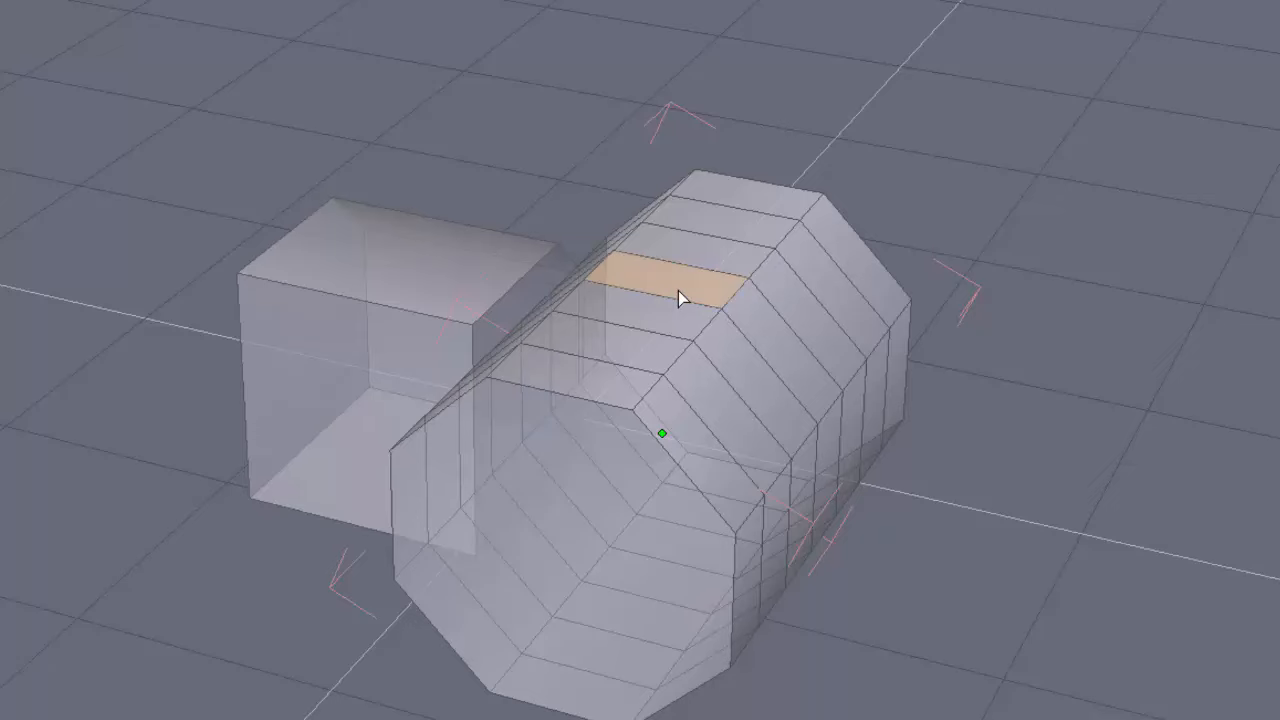
Step: Lay the cylinder against the cube again by a different side facet, with a rotation of 90
click(678, 291)
click(402, 258)
middle_drag(437, 341, 688, 327)
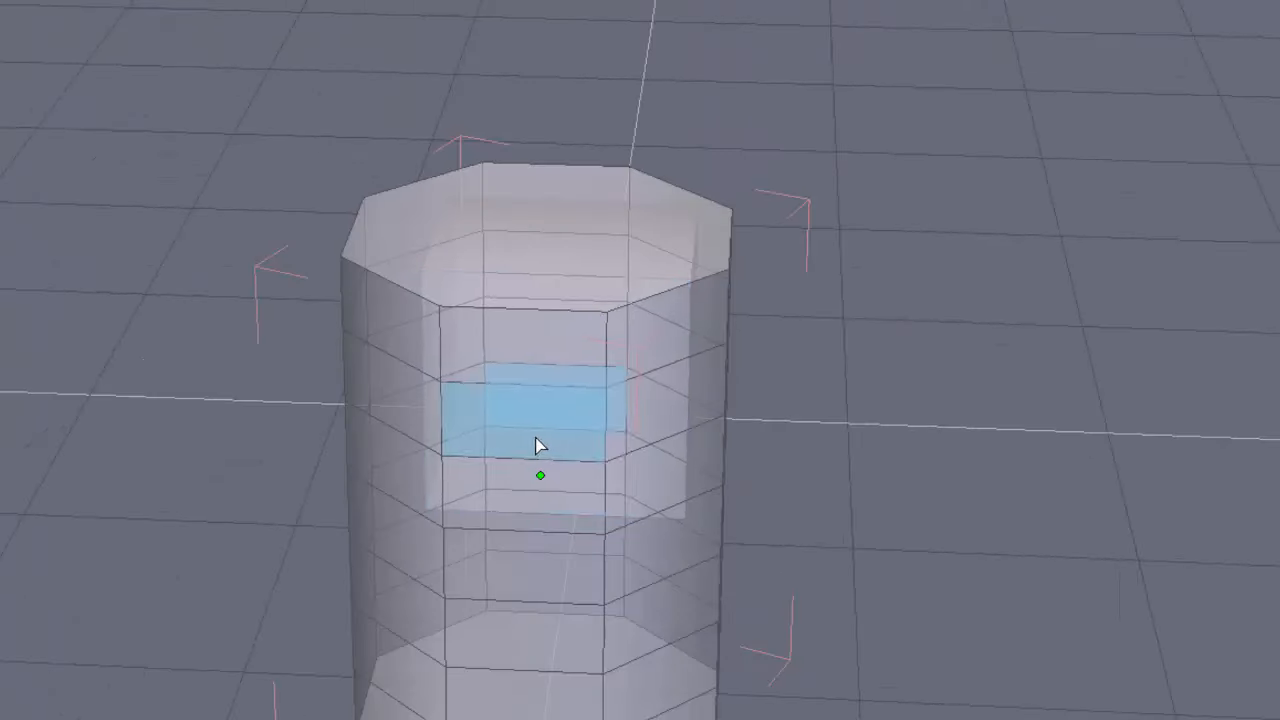
middle_drag(537, 446, 688, 270)
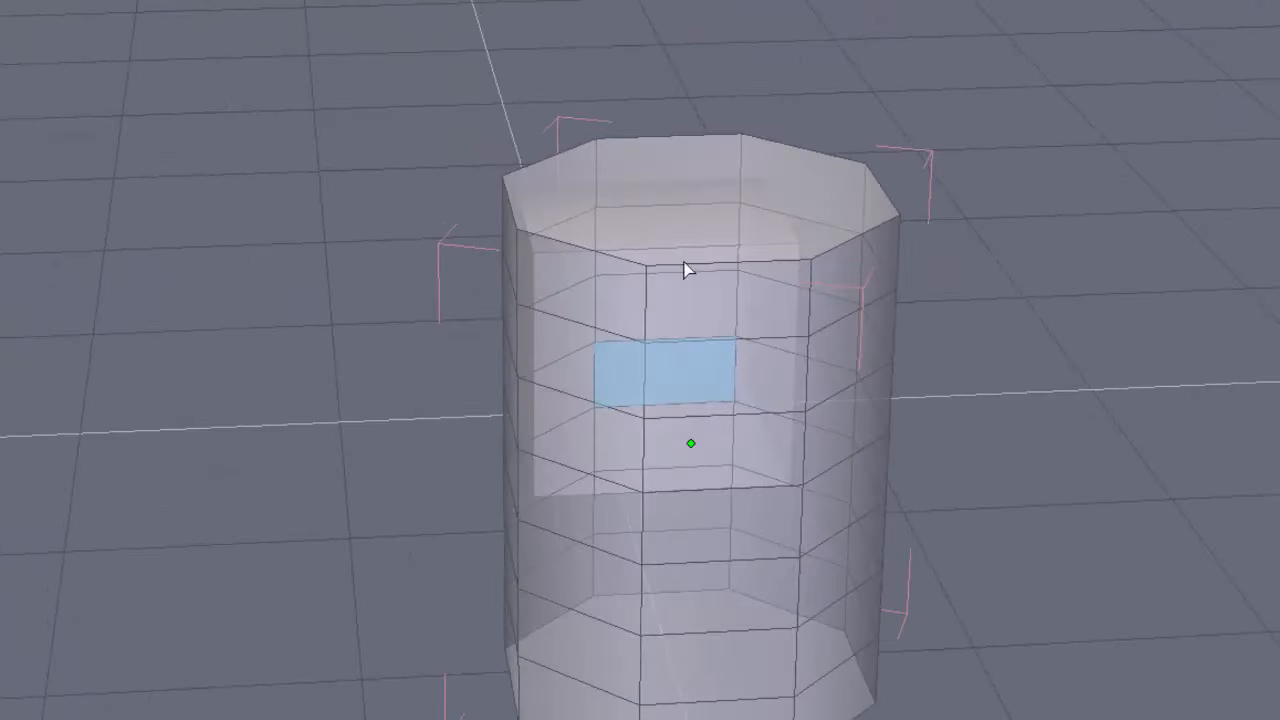
click(696, 213)
click(705, 427)
middle_drag(705, 426, 1075, 405)
click(1107, 231)
click(855, 284)
middle_drag(855, 284, 5, 420)
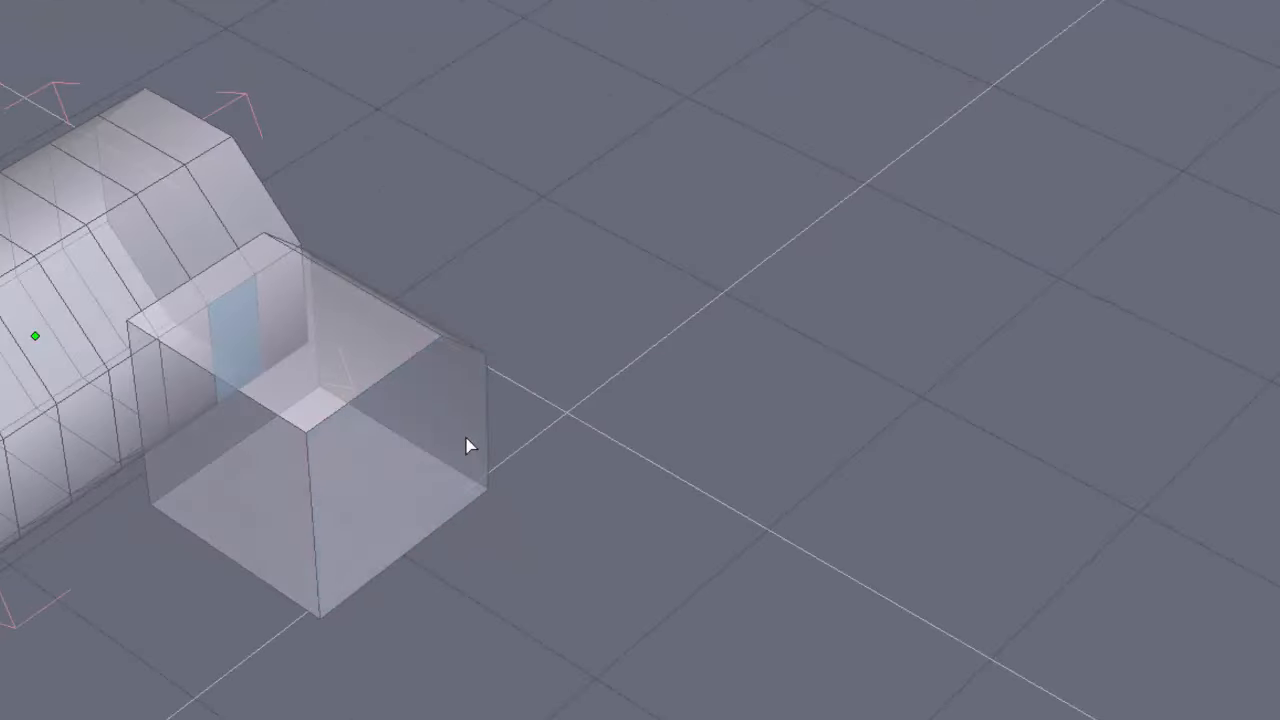
scroll(509, 383, up, 5)
scroll(390, 469, down, 9)
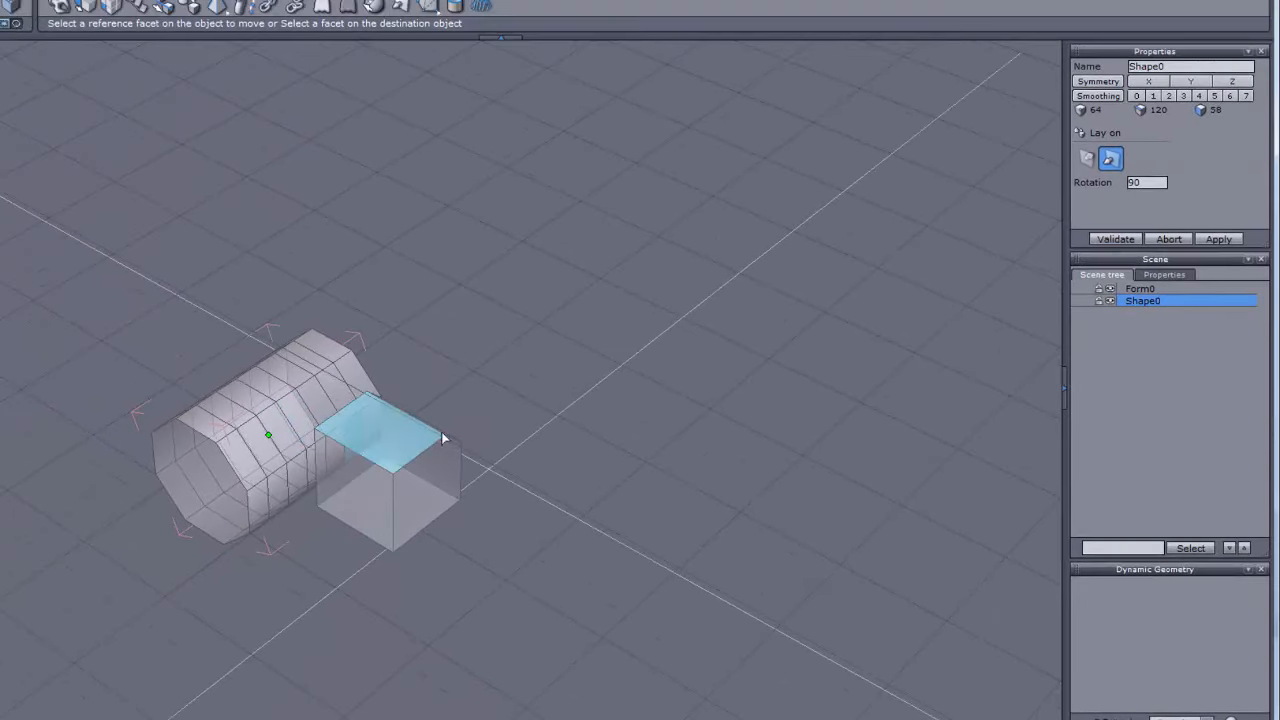
Step: Try the Lay on placement with inversion on and off, and abort the operation
click(1085, 158)
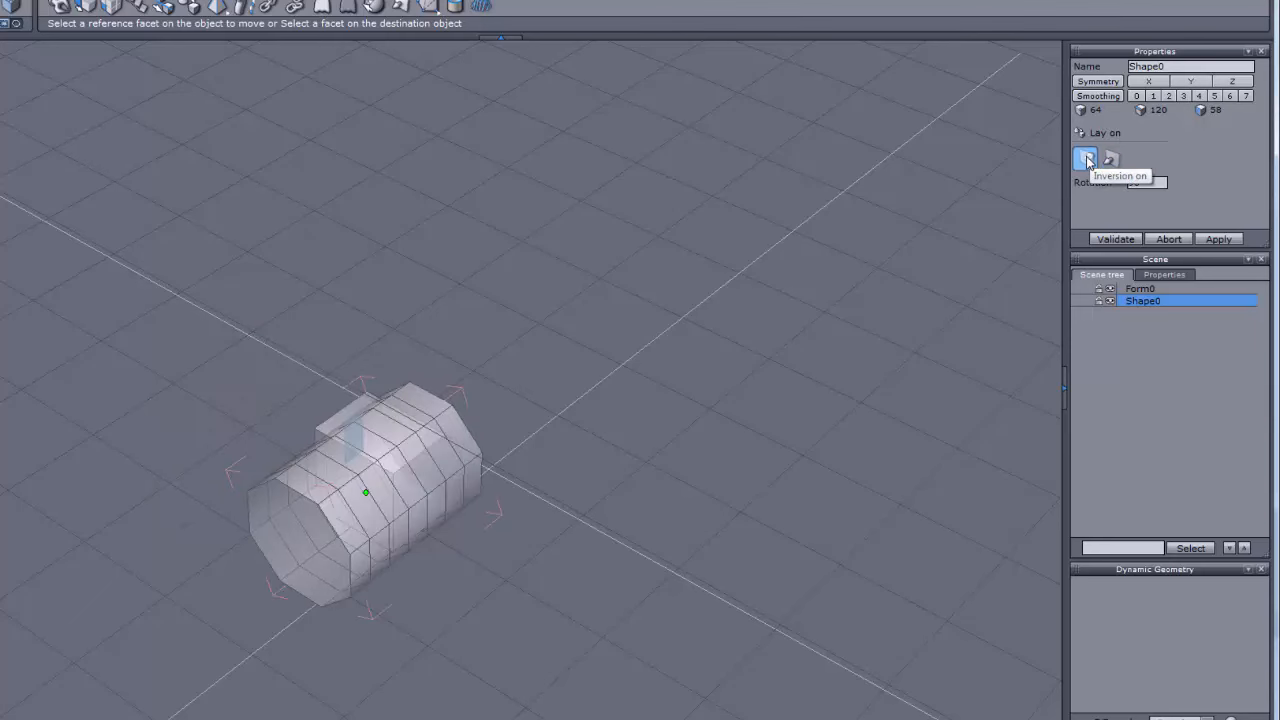
middle_drag(448, 489, 918, 318)
click(1109, 159)
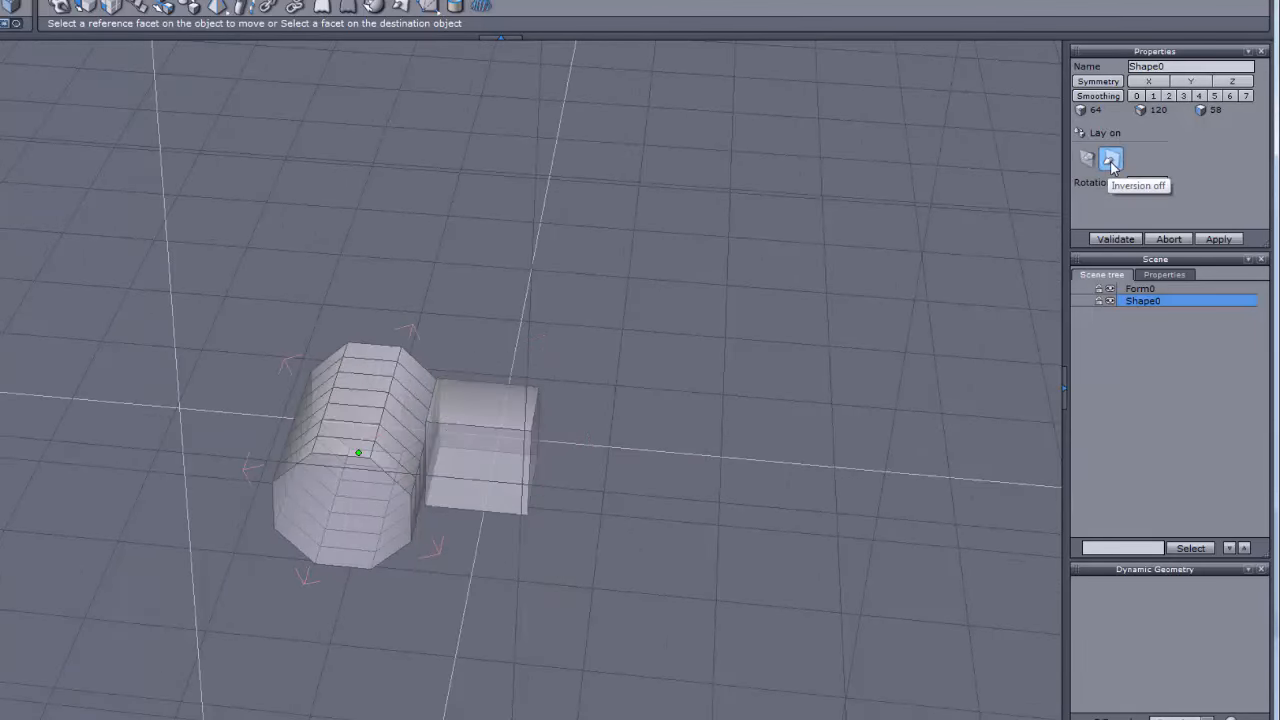
click(1087, 160)
click(1109, 160)
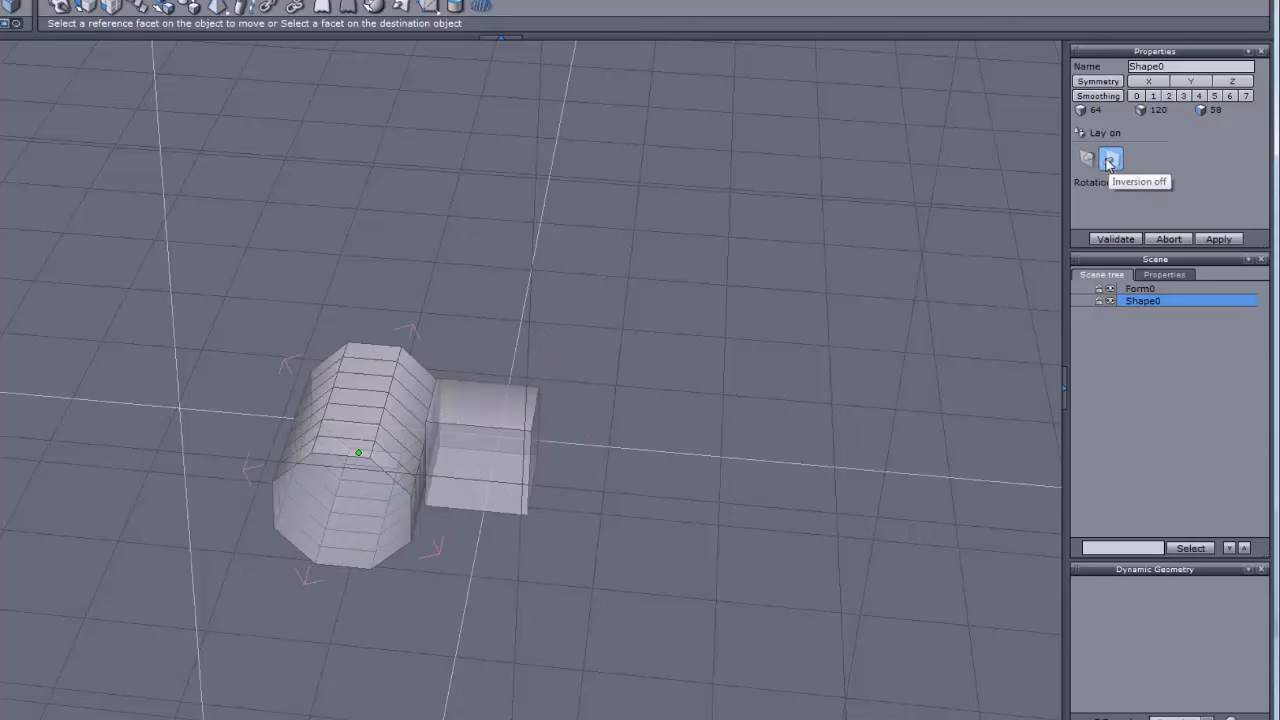
click(1108, 161)
click(1108, 161)
click(1088, 160)
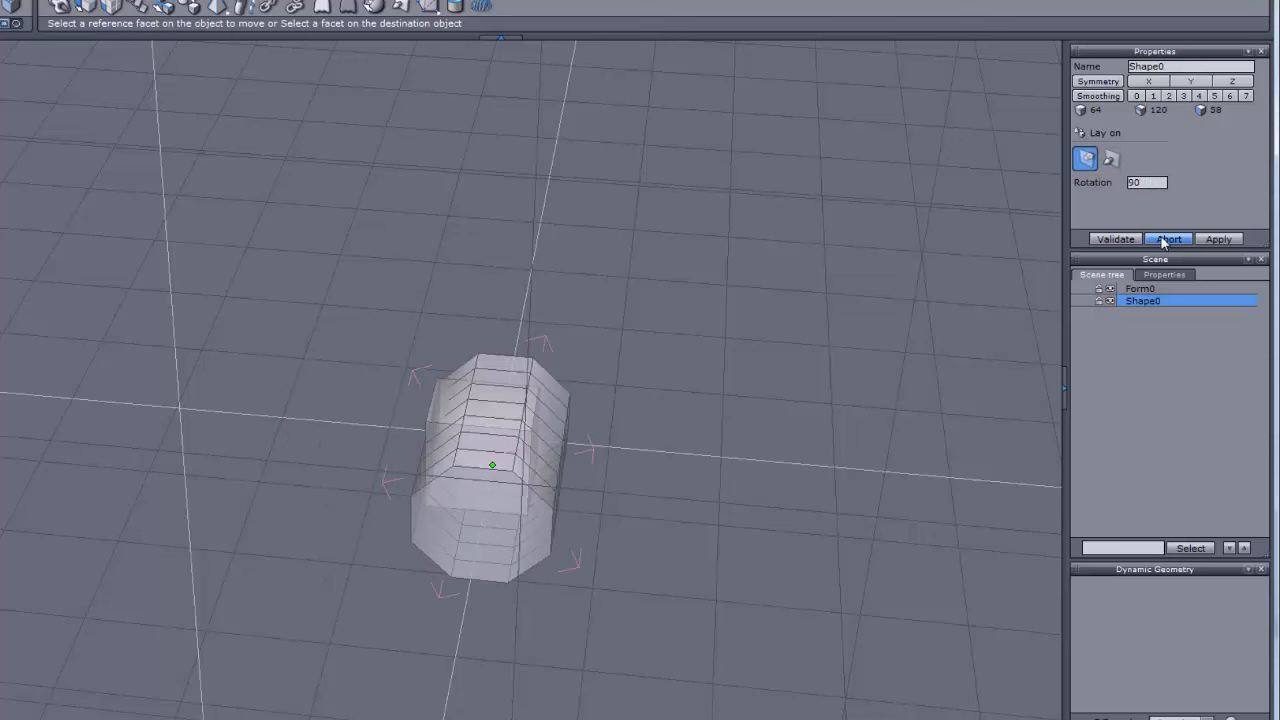
click(1164, 239)
Step: Try Snap/Align to move the whole cylinder from its nearest top rim vertex to the front corner where the cube's chamfer starts
middle_drag(650, 425, 182, 445)
click(677, 270)
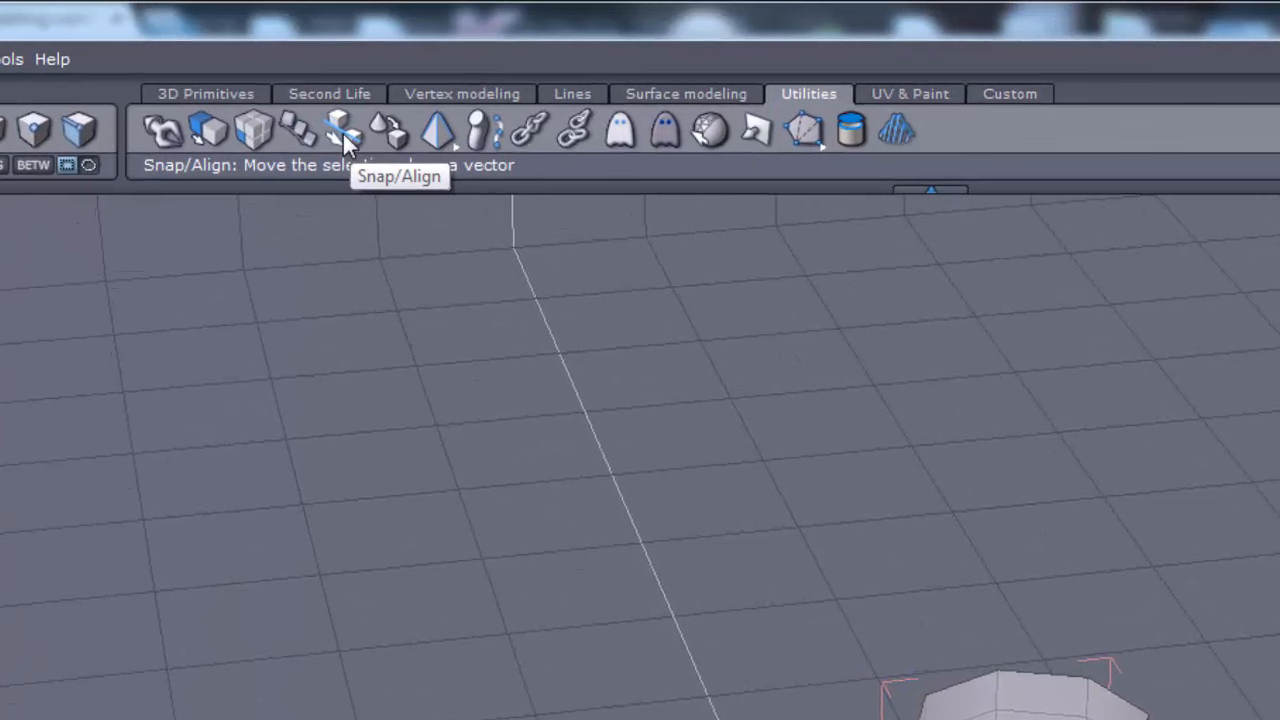
click(345, 140)
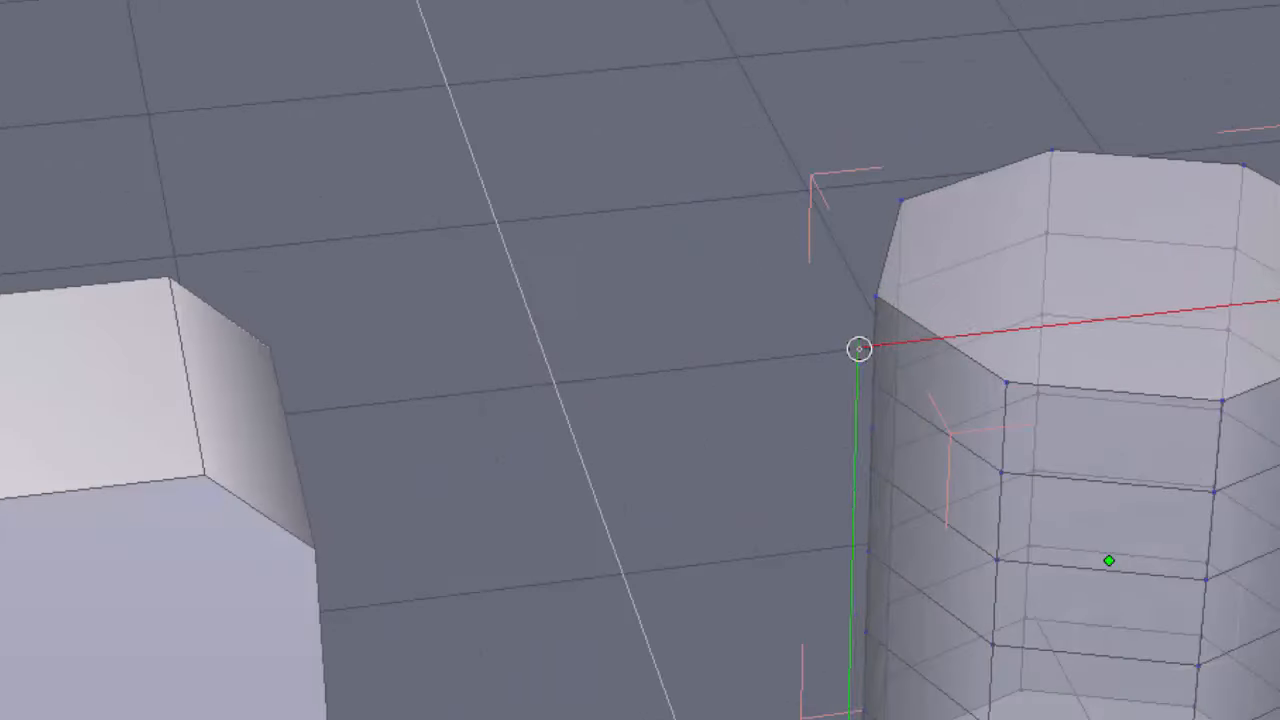
click(875, 297)
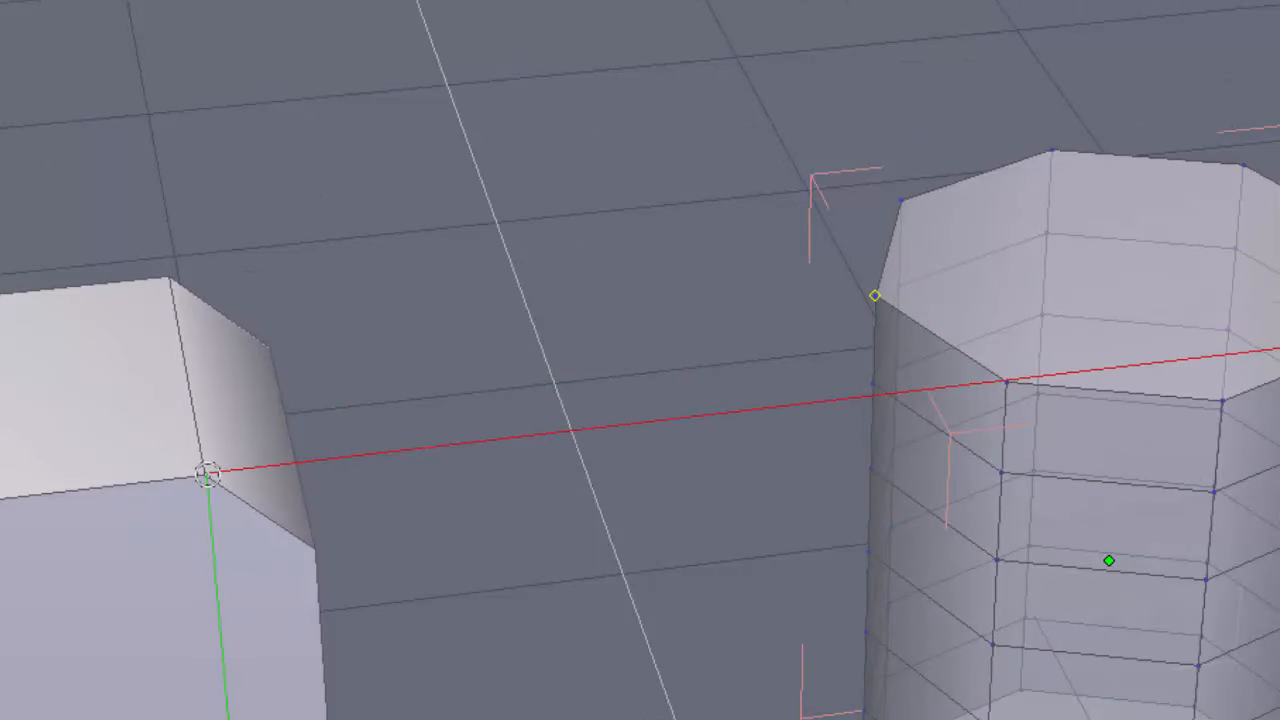
click(199, 475)
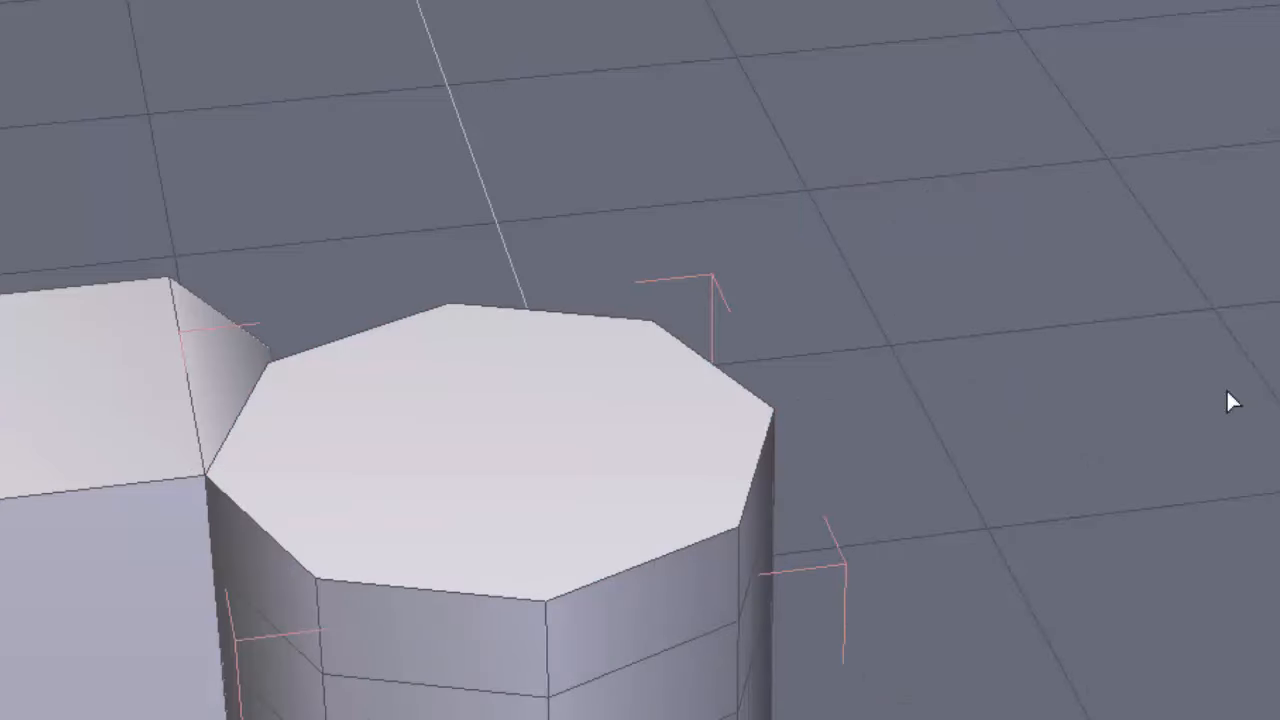
key(ctrl+z)
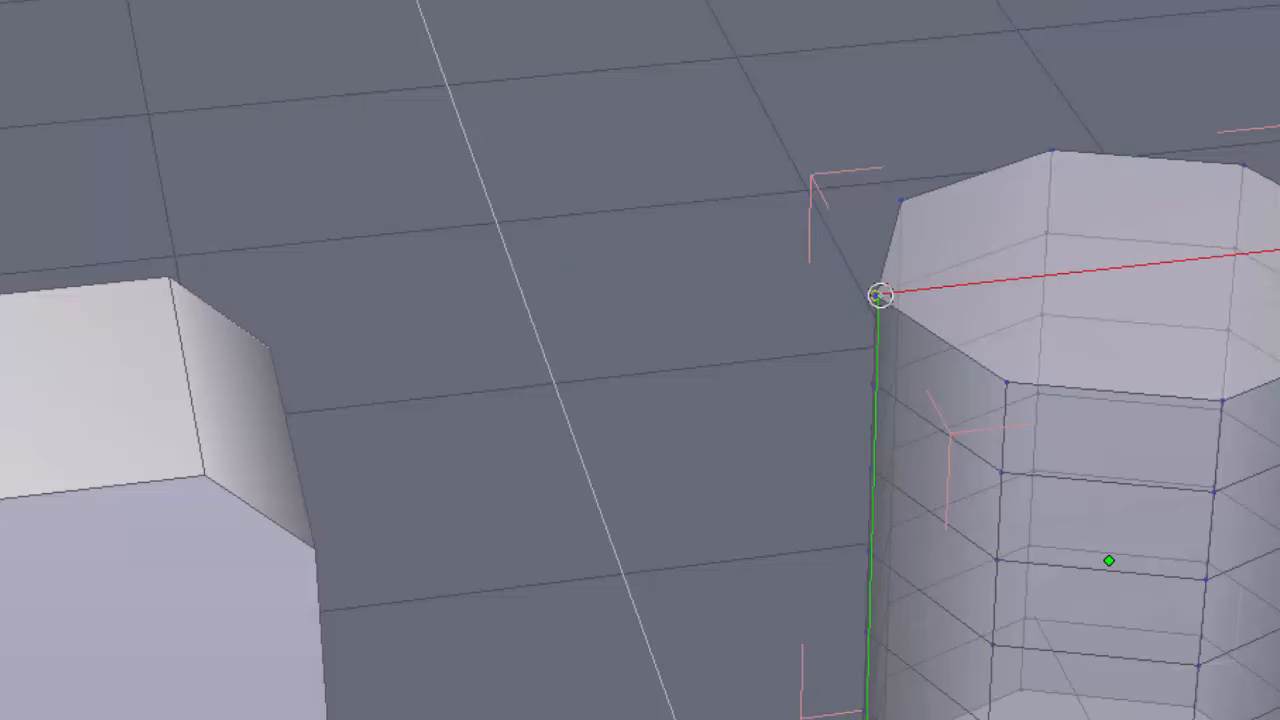
Step: Try to snap only the cylinder's top face by its nearest rim vertex to the cube's chamfer corner
click(880, 293)
click(207, 473)
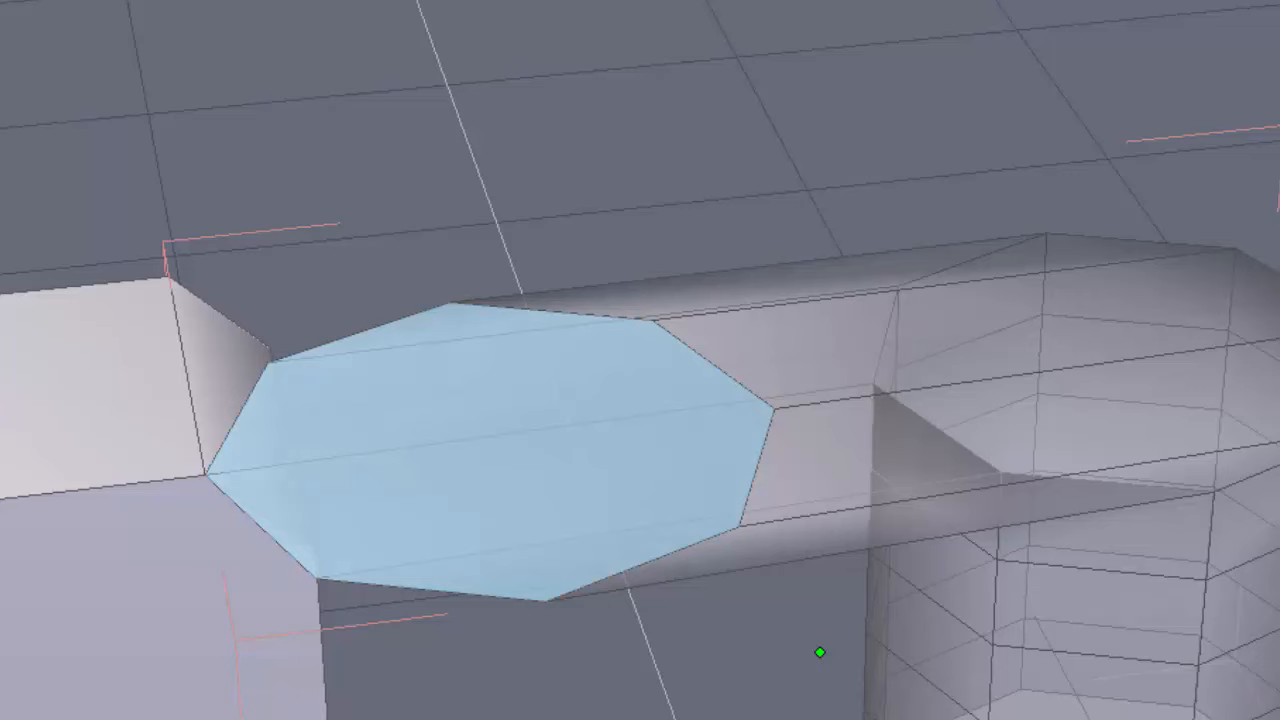
click(820, 652)
key(ctrl+z)
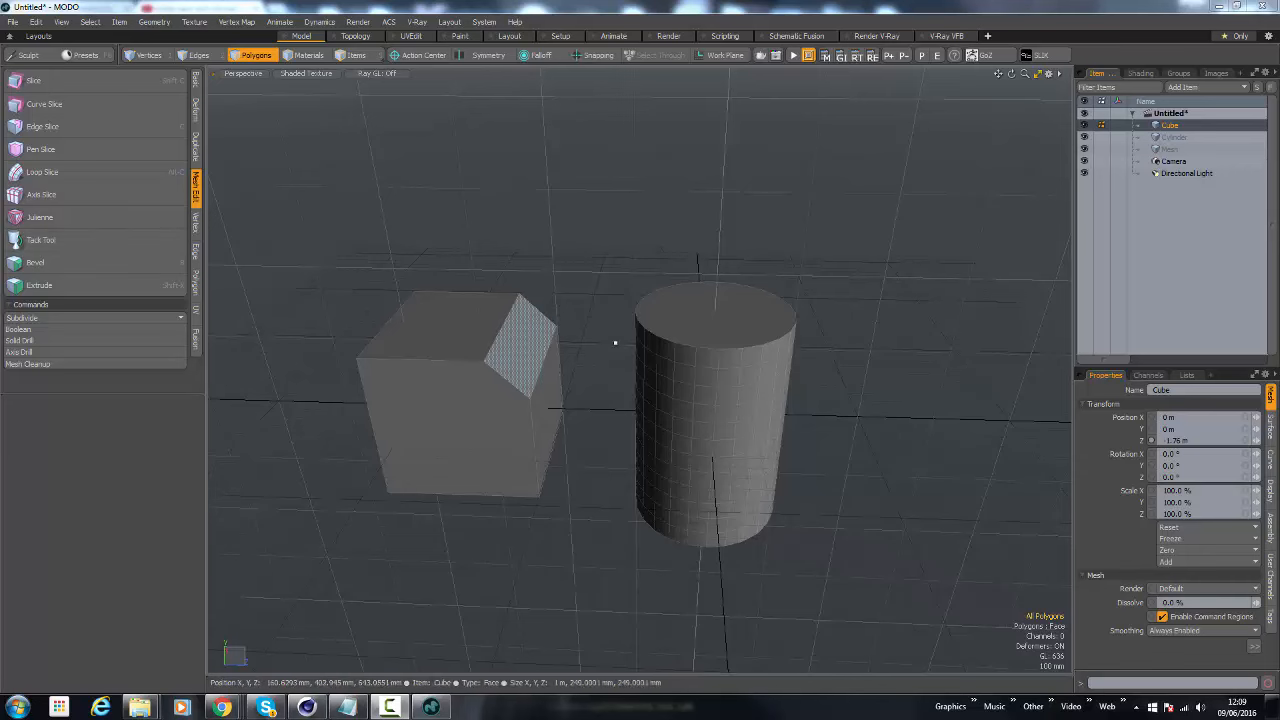
Step: In MODO, try the Tack Tool to attach the cylinder by its bottom polygon to the cube's chamfered face
alt+drag(763, 531, 752, 270)
click(749, 474)
alt+drag(843, 300, 826, 514)
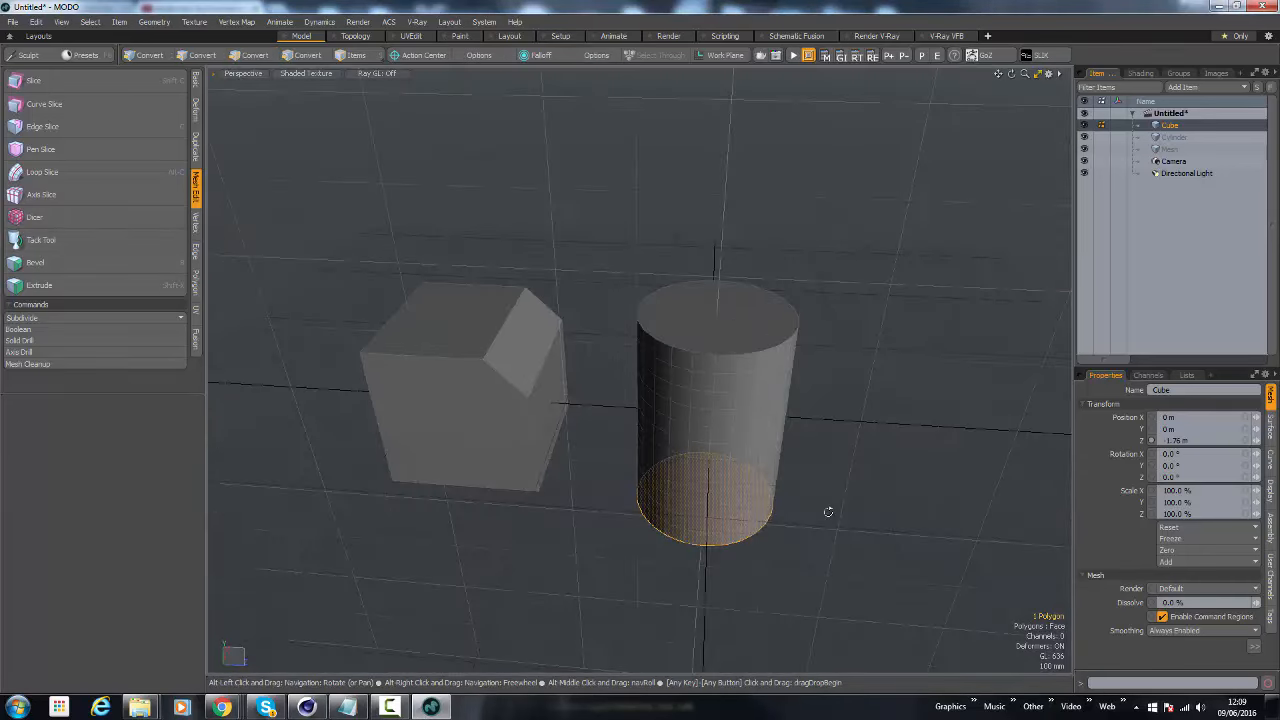
click(86, 240)
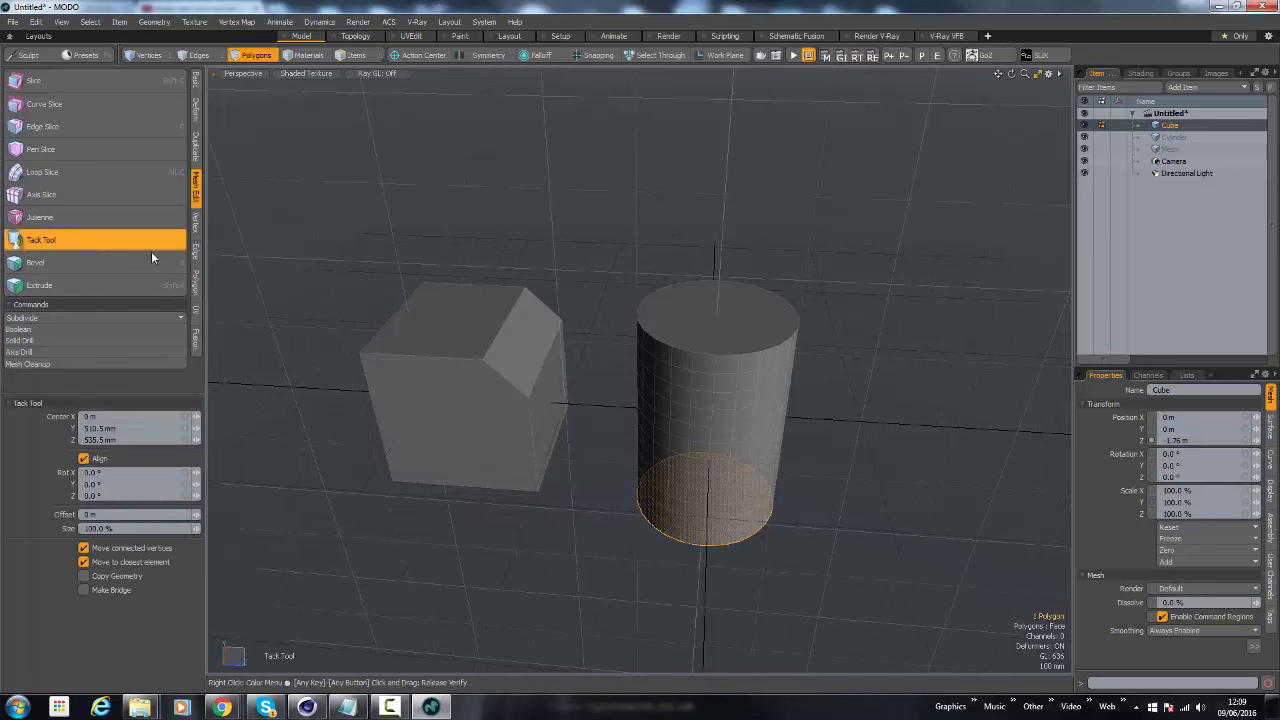
click(526, 341)
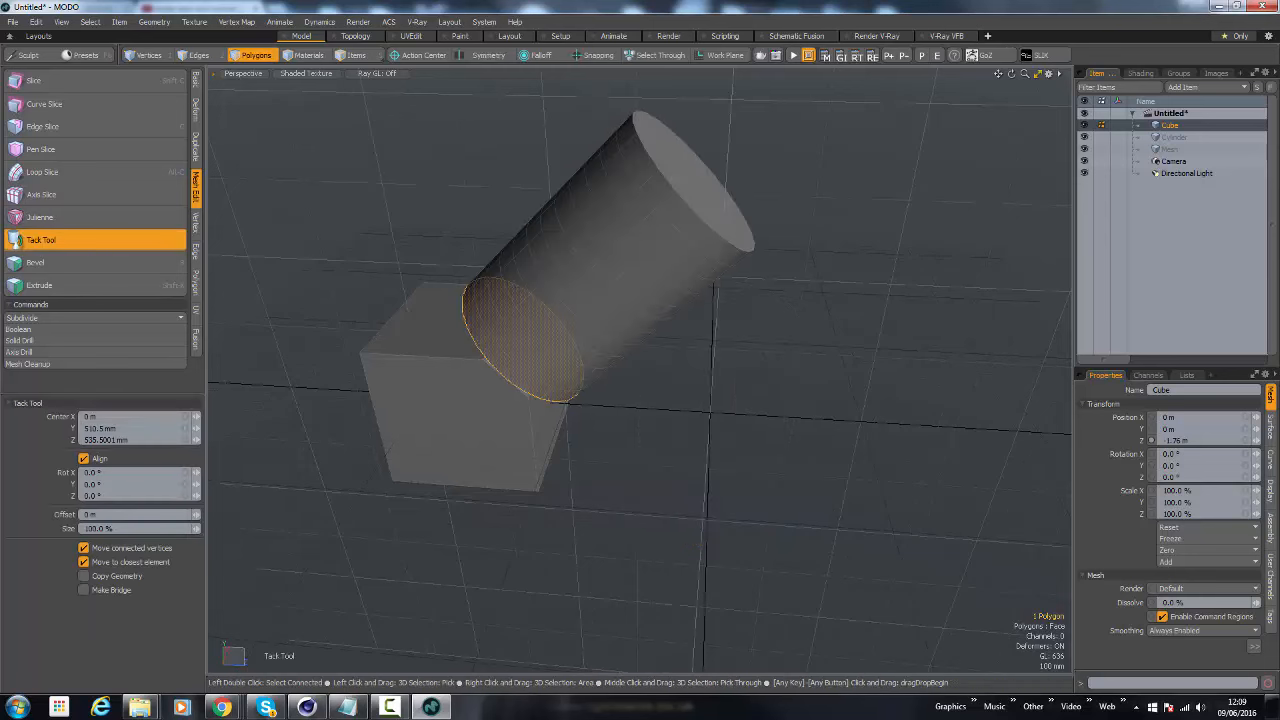
alt+drag(561, 414, 451, 363)
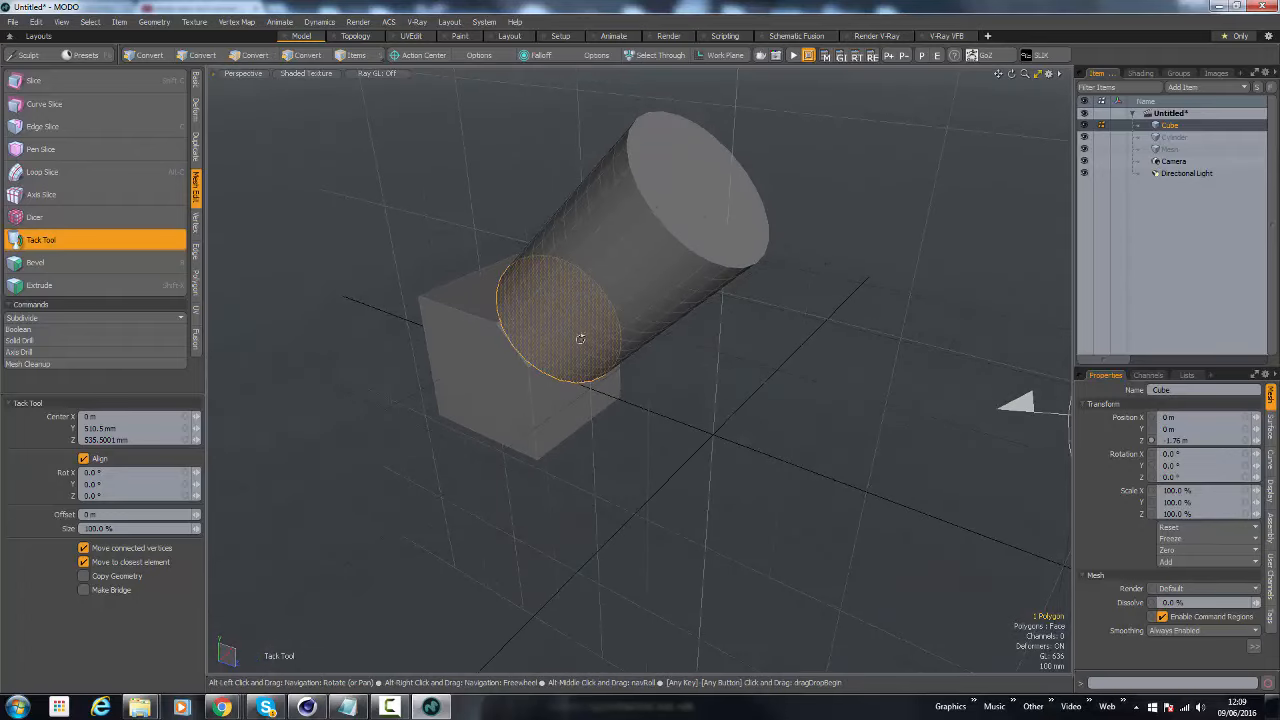
alt+drag(580, 339, 575, 362)
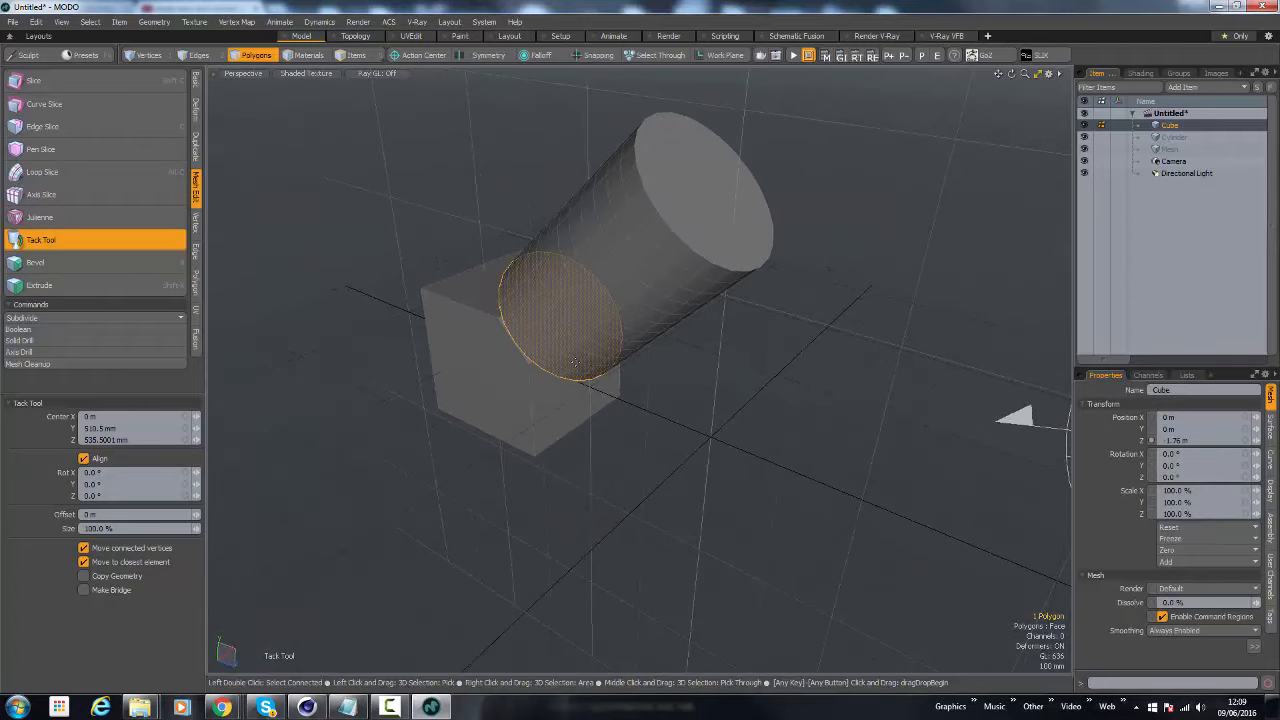
key(ctrl)
alt+drag(575, 362, 680, 371)
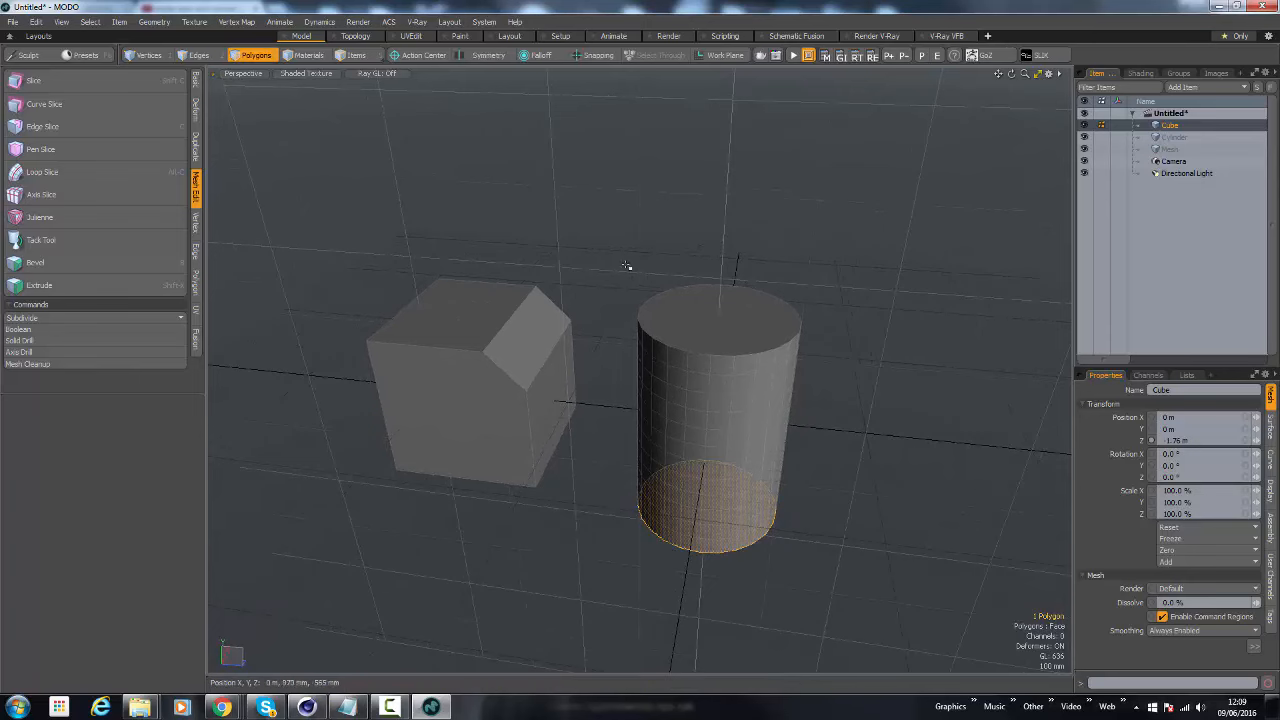
Step: Switch to the Setup layout and set the drop action to Place and Align
key(1)
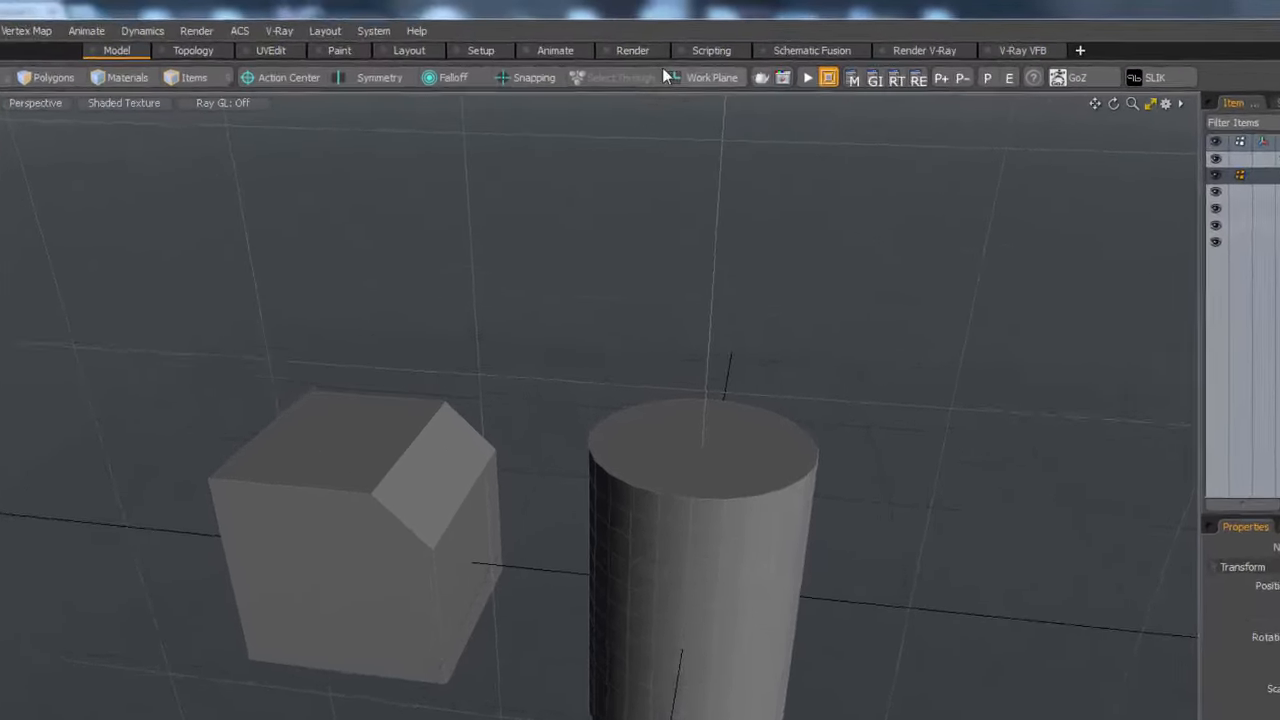
click(346, 60)
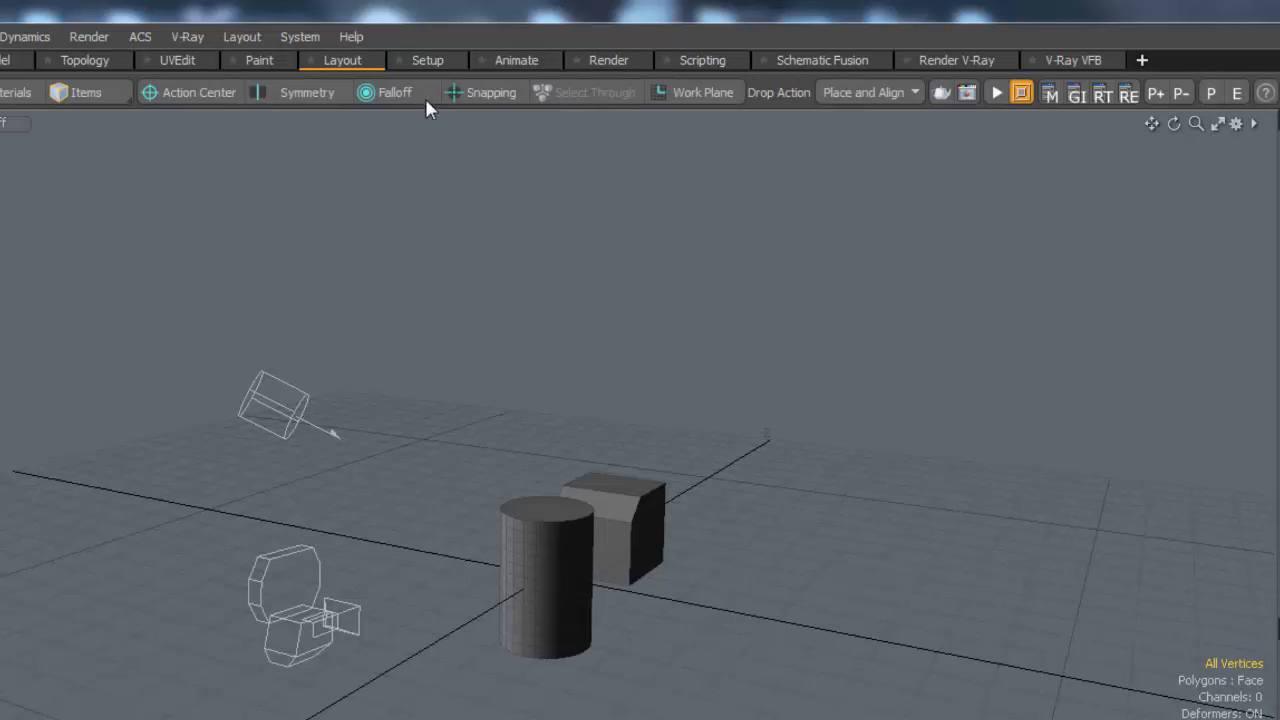
click(441, 60)
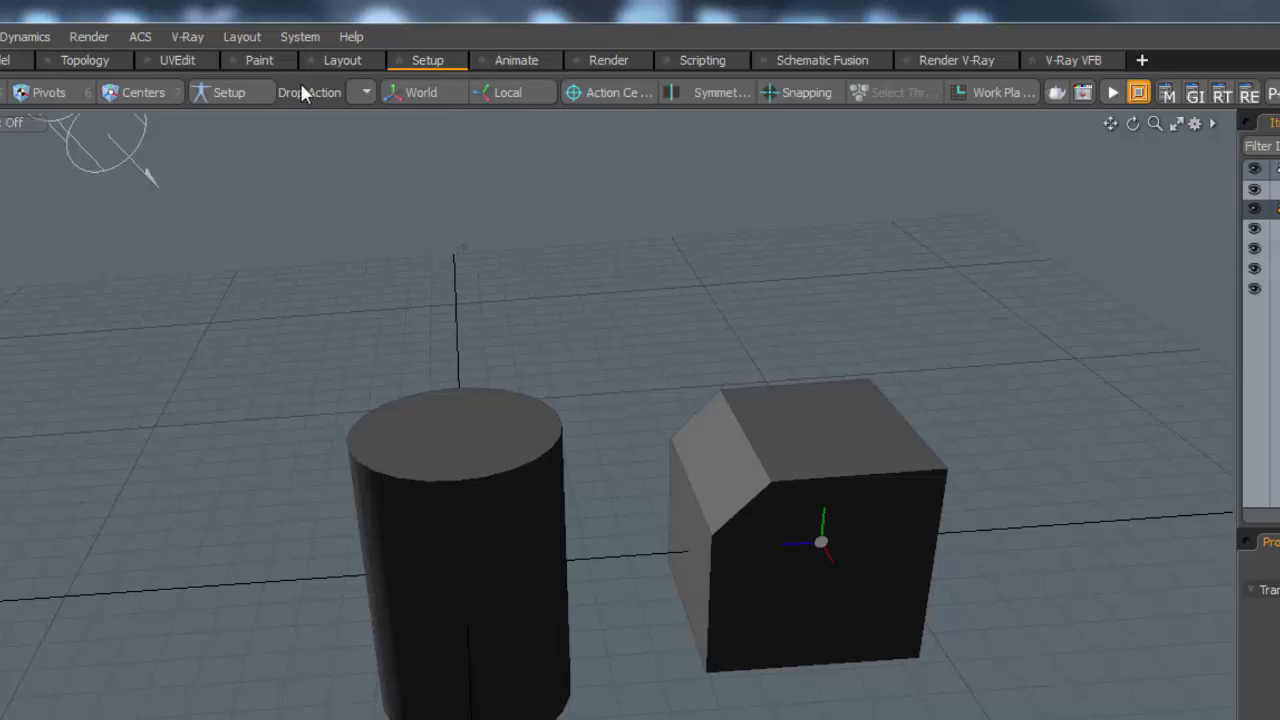
click(366, 88)
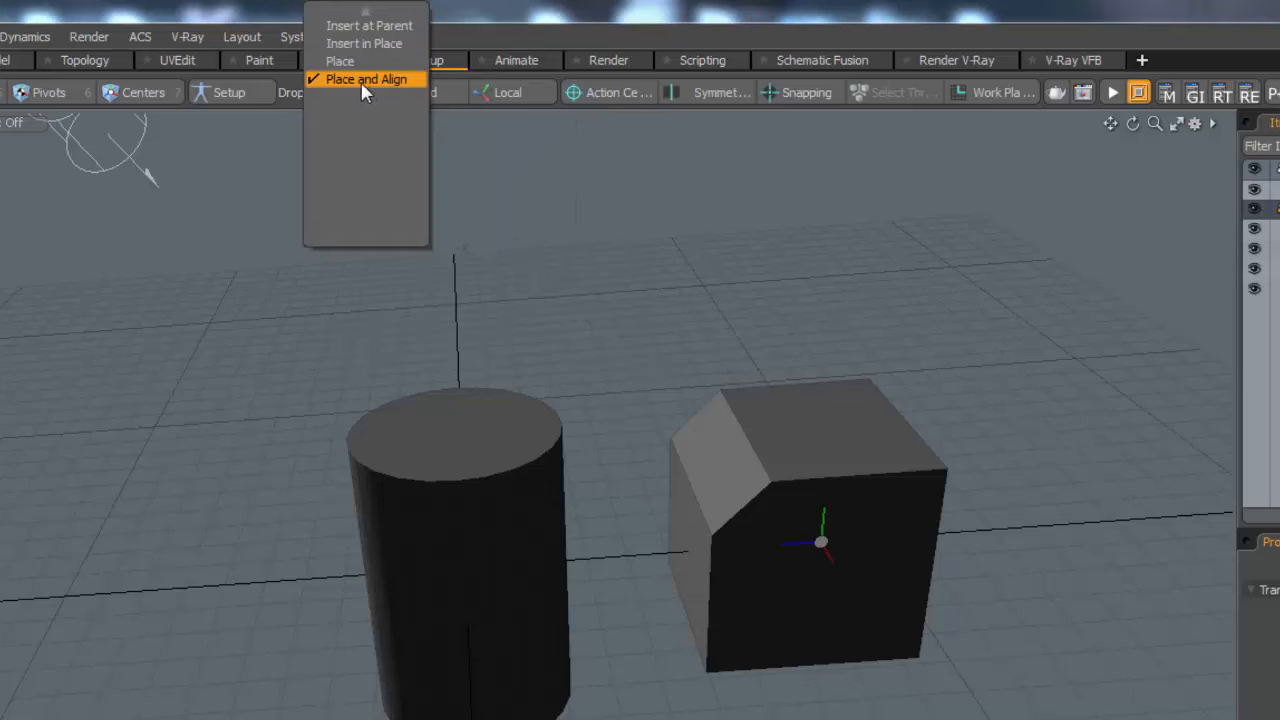
click(358, 80)
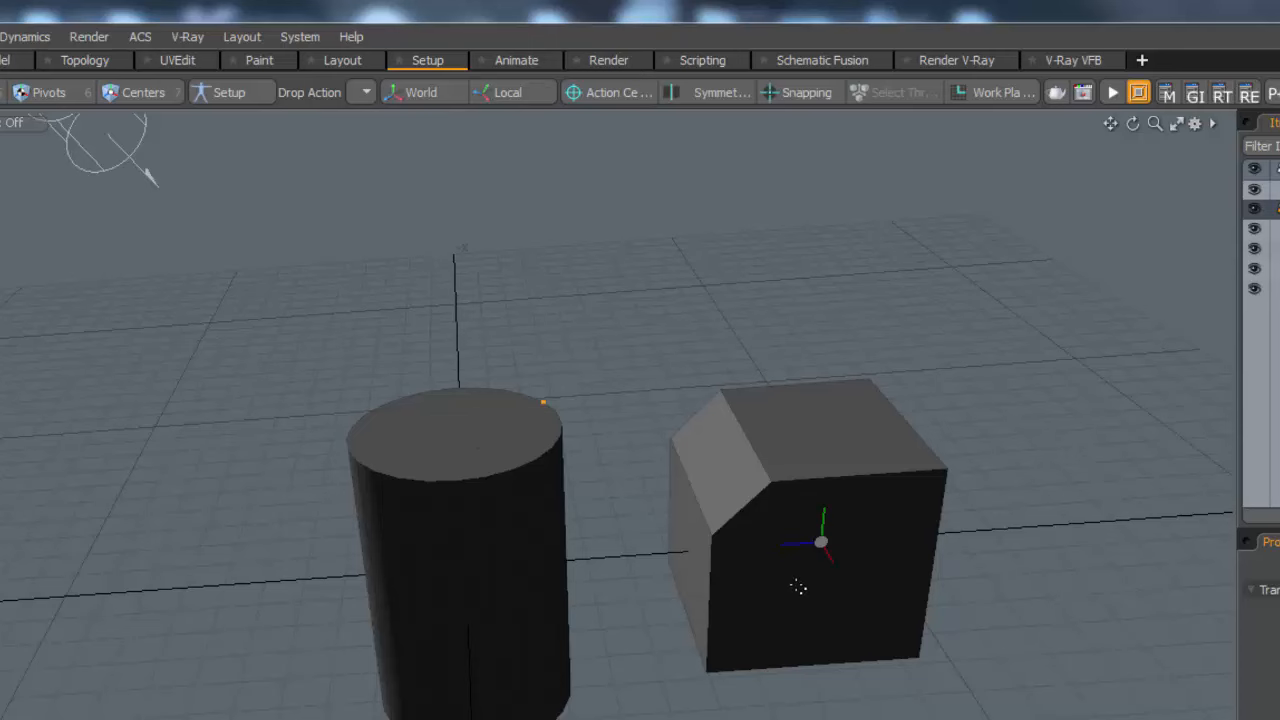
Step: Select all connected polygons of the chamfered cube in polygon mode
alt+drag(791, 591, 732, 511)
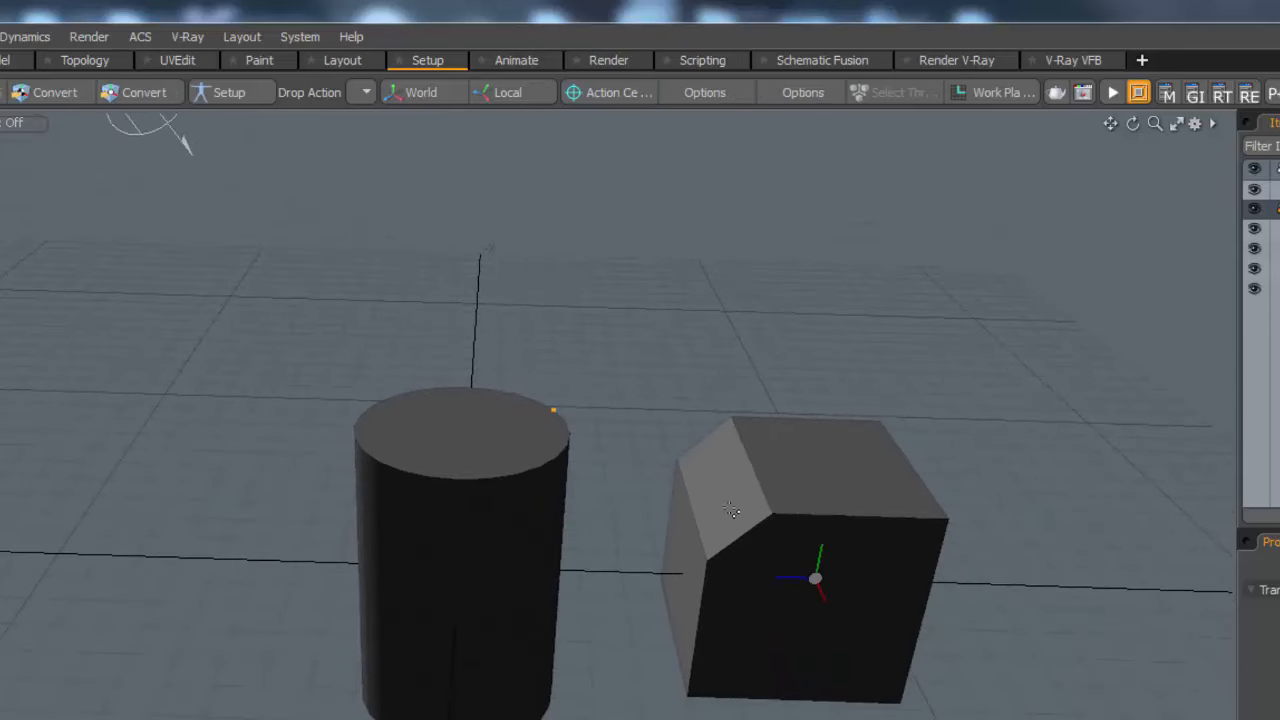
click(2, 92)
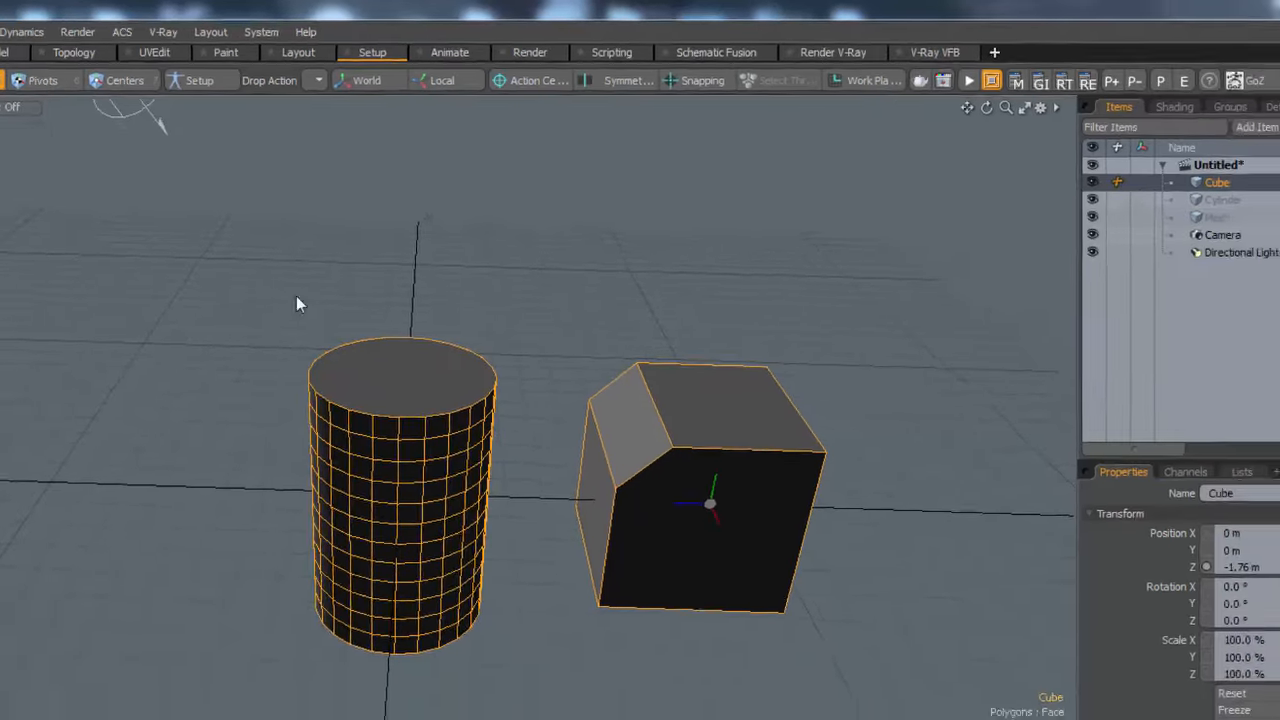
key(3)
double_click(646, 370)
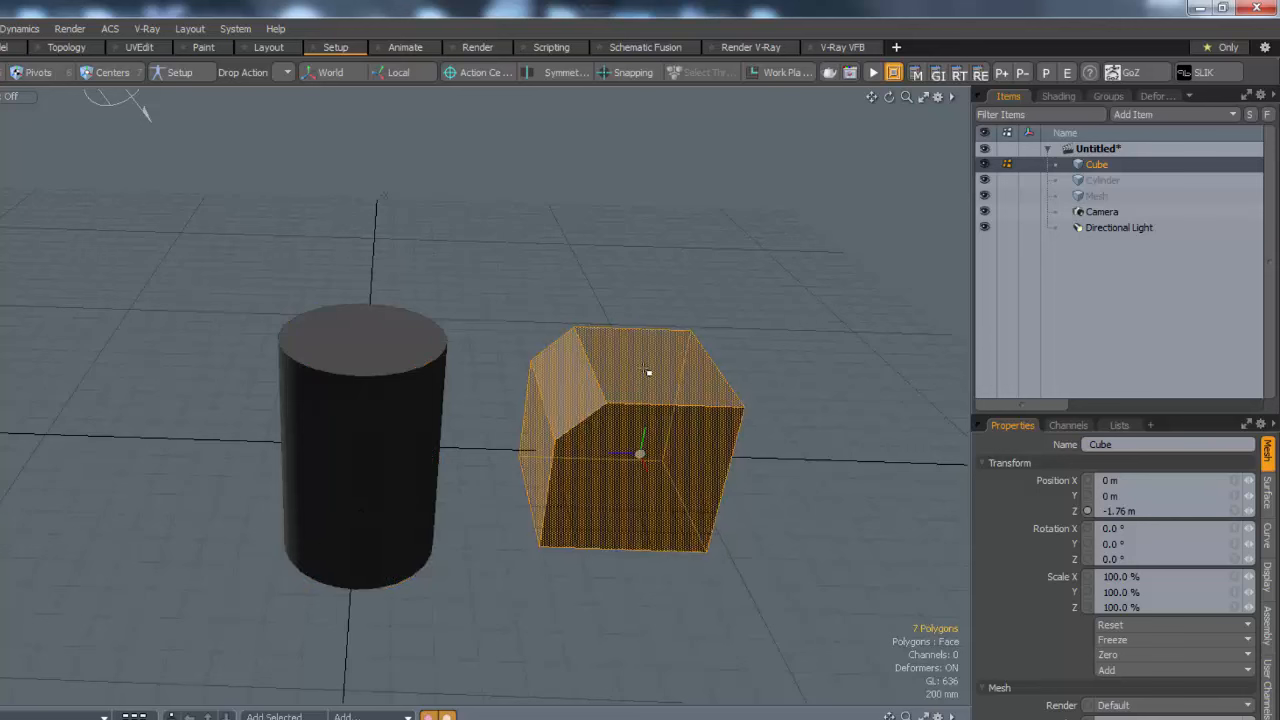
Step: Cut the chamfered cube's polygons from the Cube item and paste them into the Cylinder item
key(ctrl+c)
key(ctrl+x)
click(1109, 181)
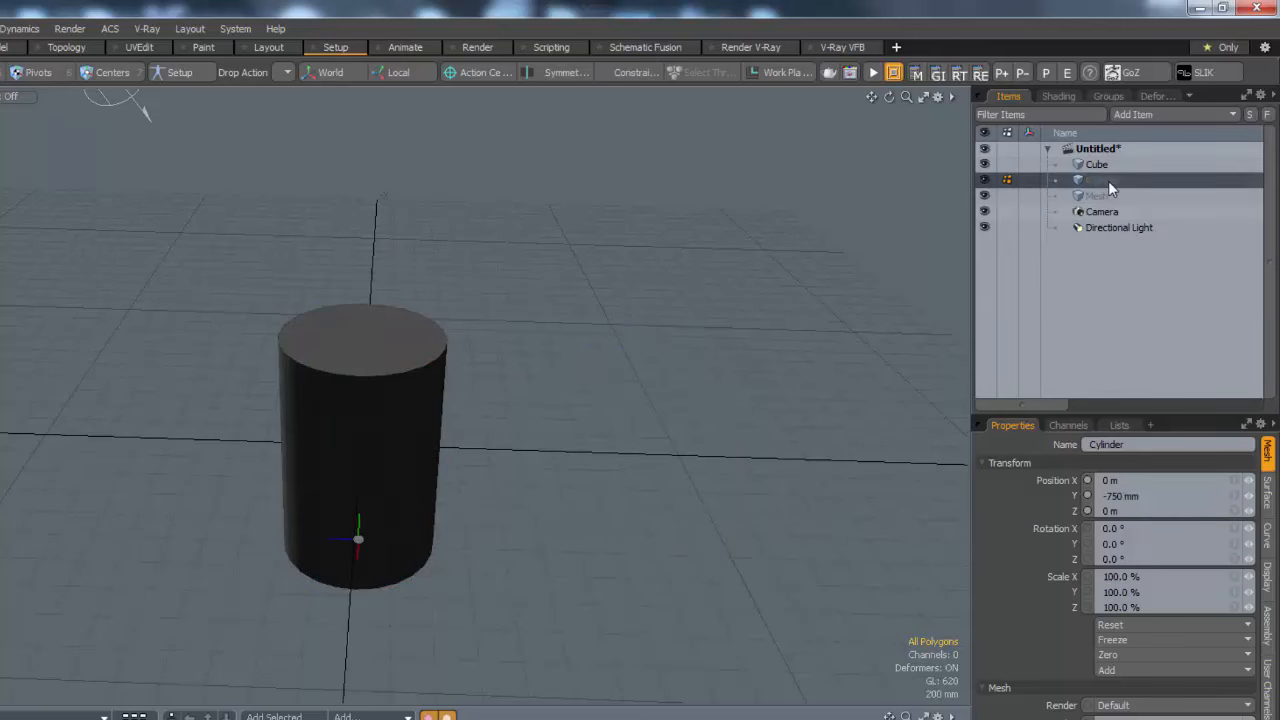
key(ctrl+v)
click(1097, 165)
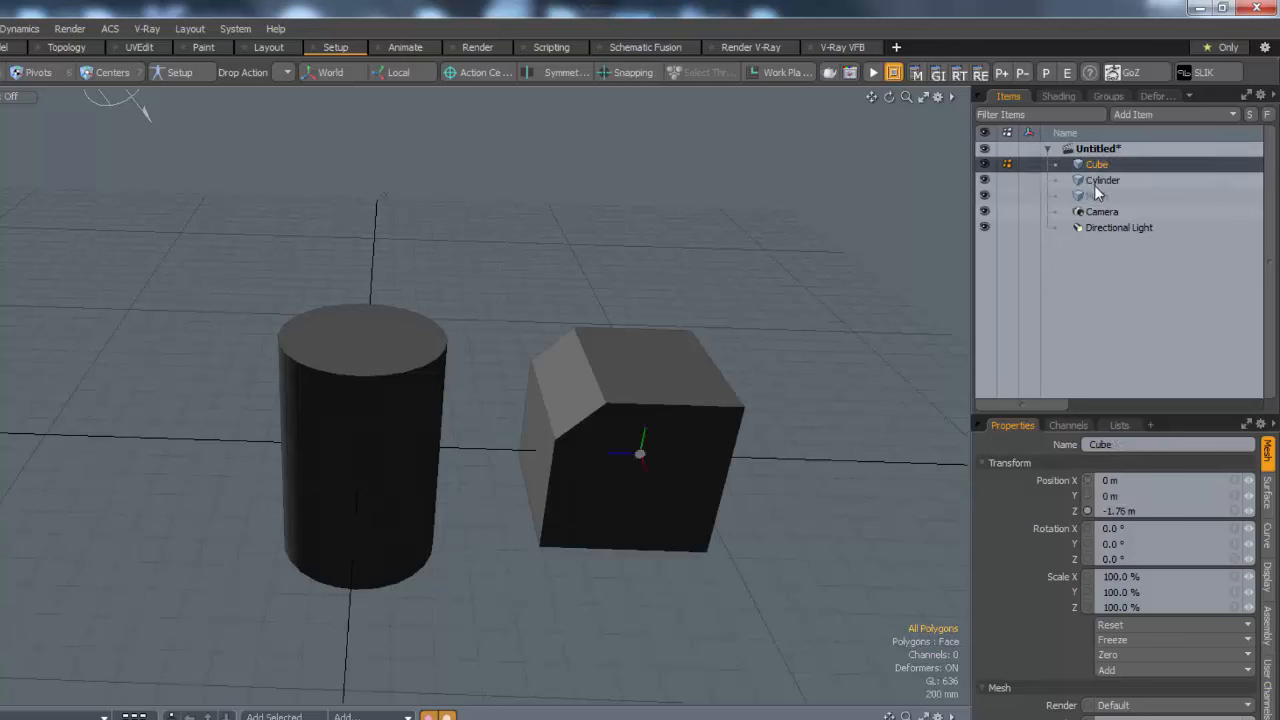
click(1093, 181)
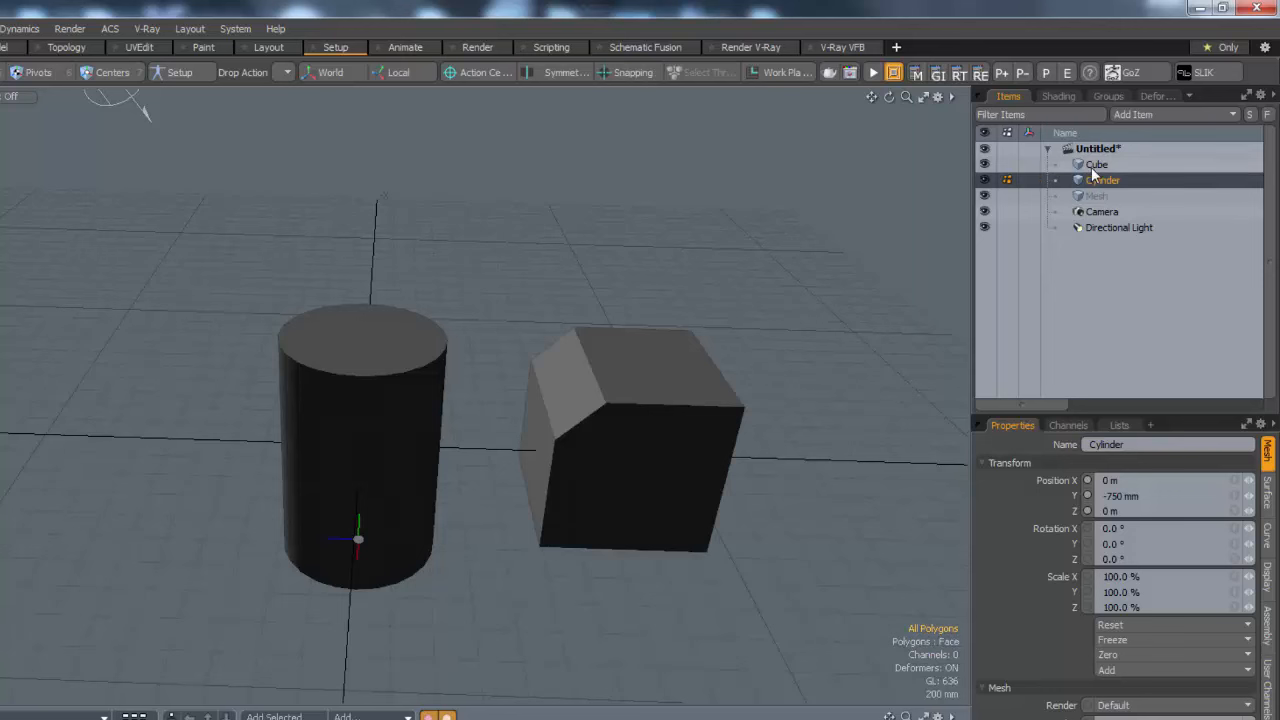
click(1096, 165)
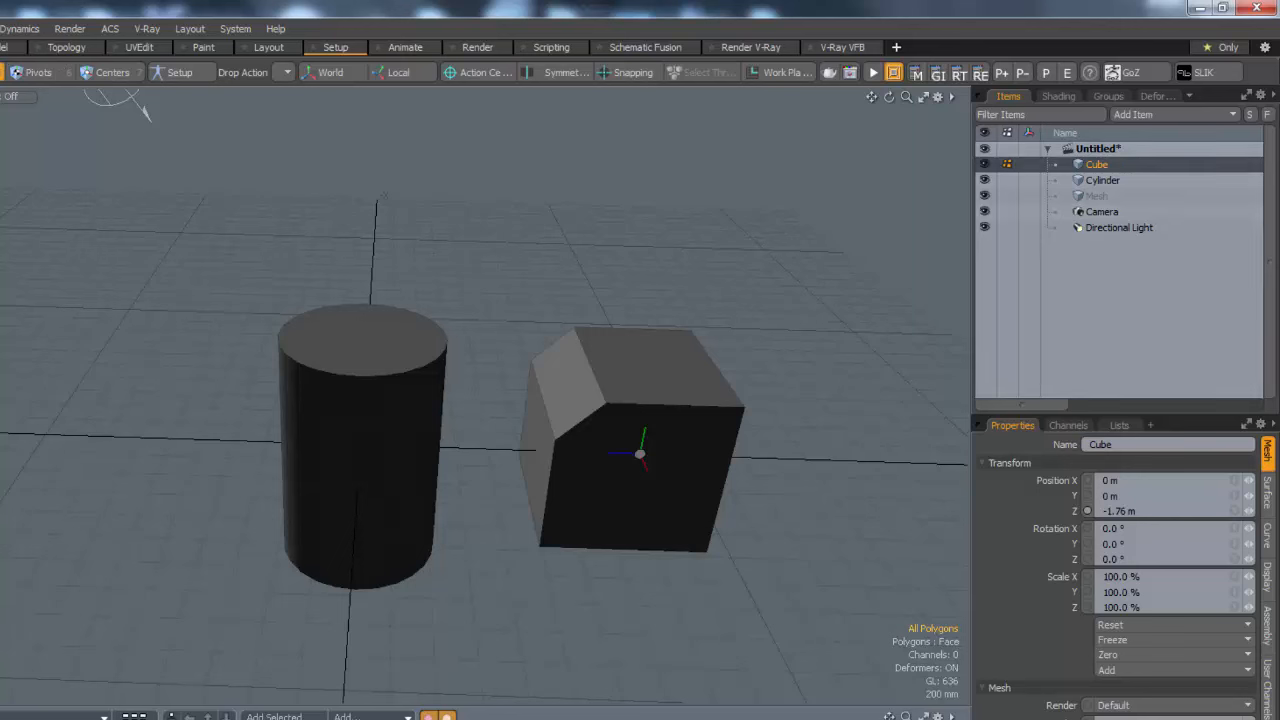
Step: Select the chamfered cube in item mode and place it on the cylinder's top face using the drop action
click(2, 72)
click(643, 357)
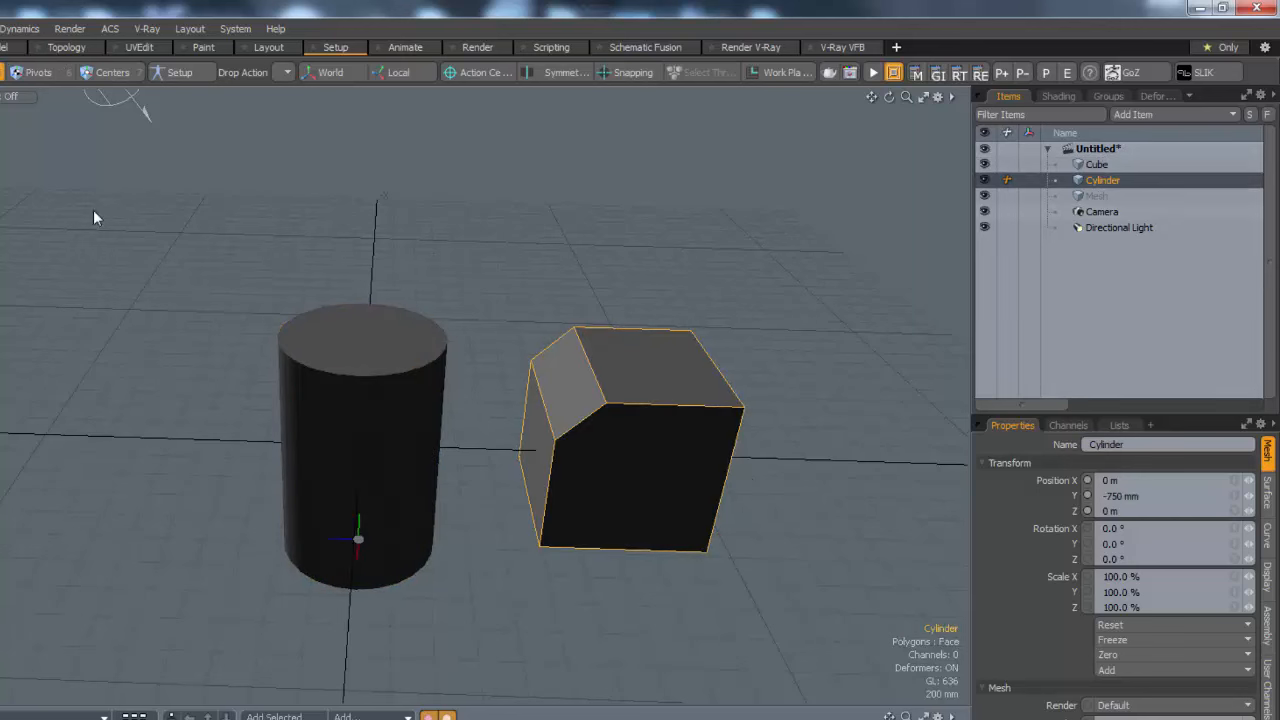
click(248, 73)
click(279, 63)
drag(561, 385, 376, 334)
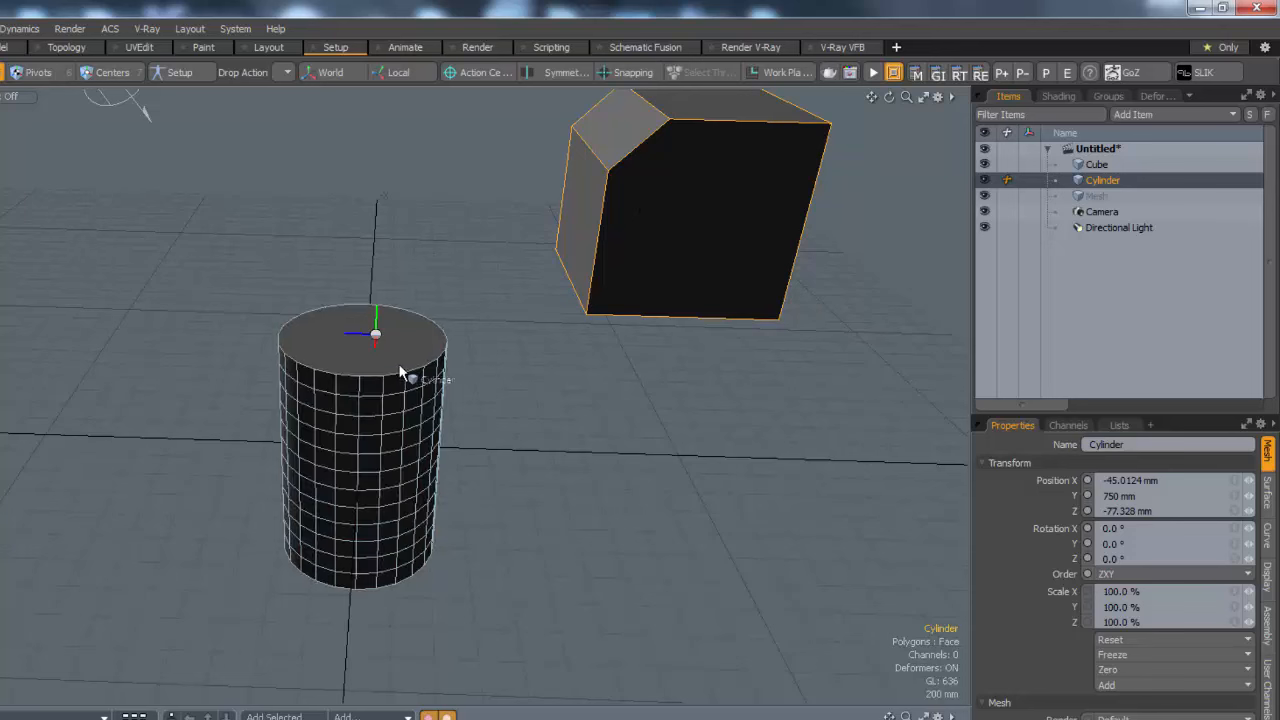
drag(375, 361, 374, 360)
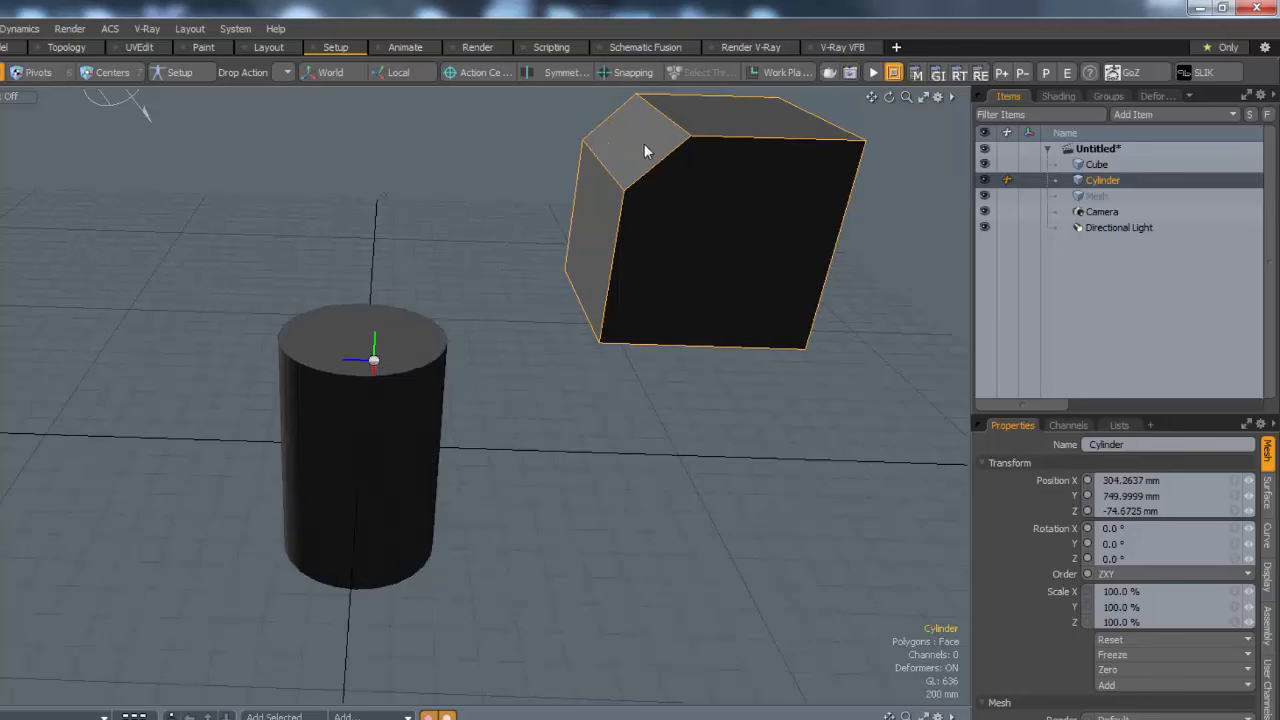
drag(475, 302, 405, 342)
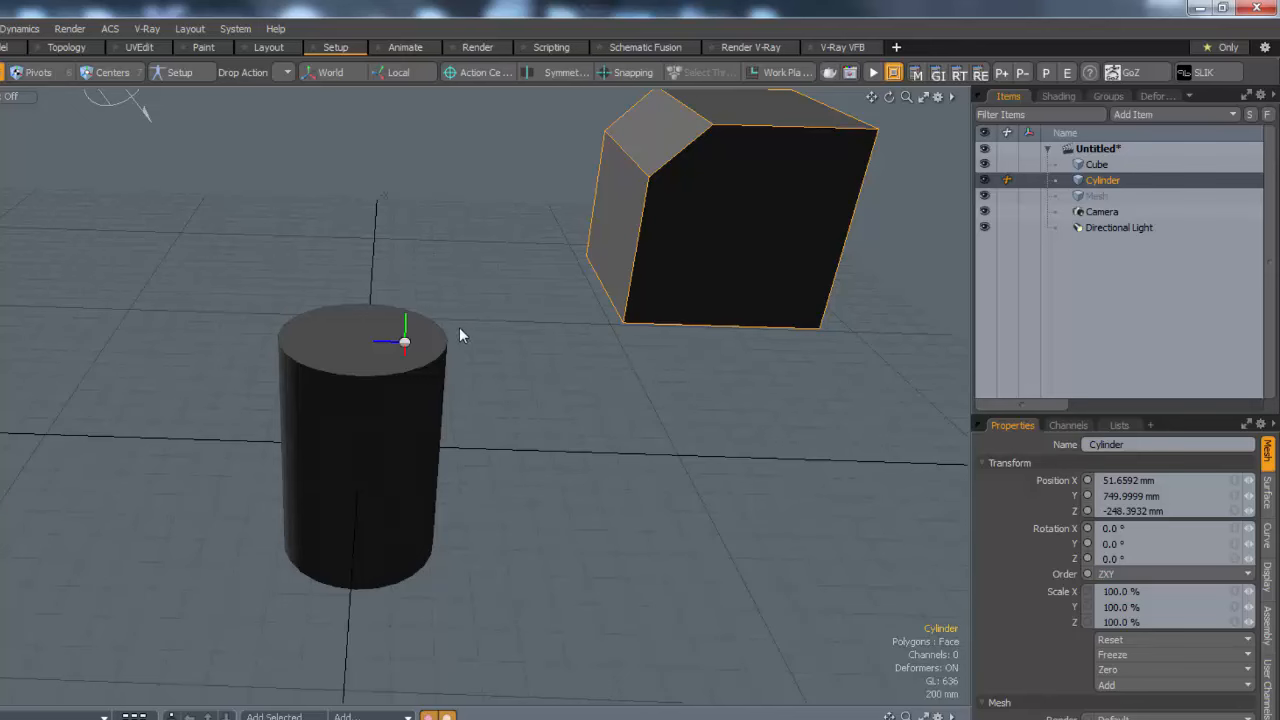
mouse_move(720, 229)
alt+mouse_down()
mouse_move(694, 214)
mouse_move(725, 211)
alt+mouse_up()
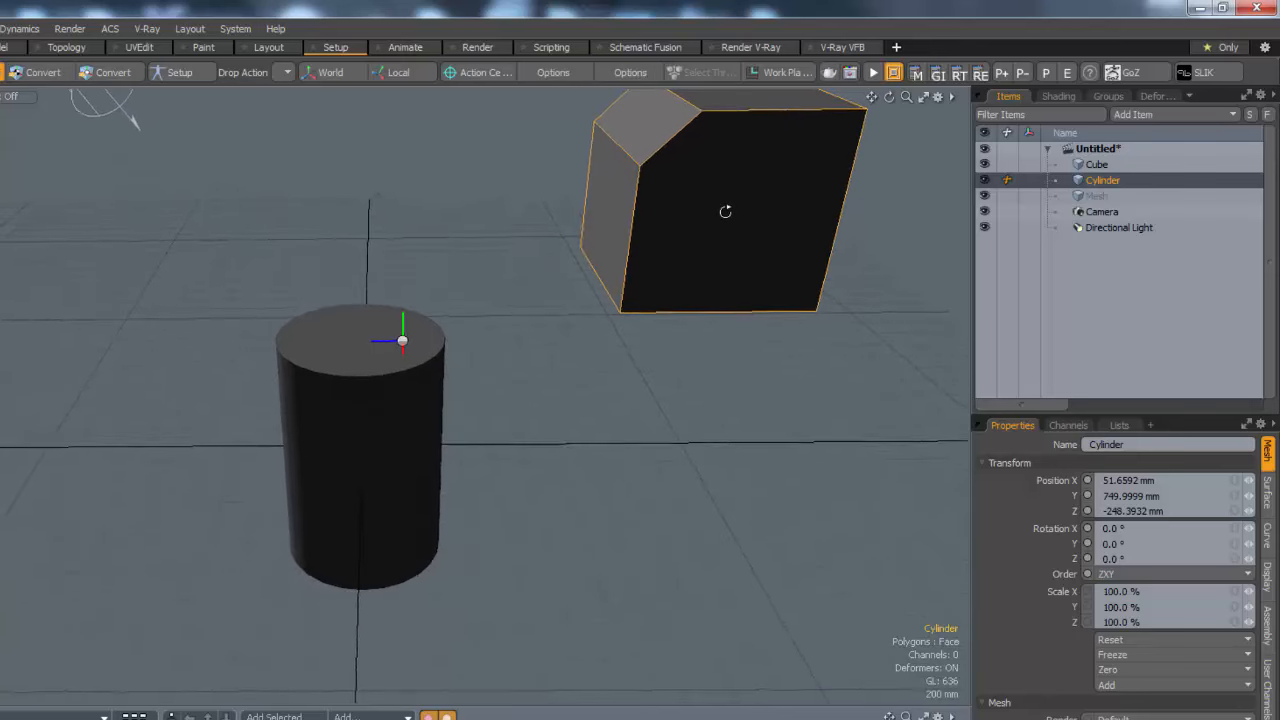
Step: Set the chamfered cube item's center to the bottom of its bounding box
click(1105, 165)
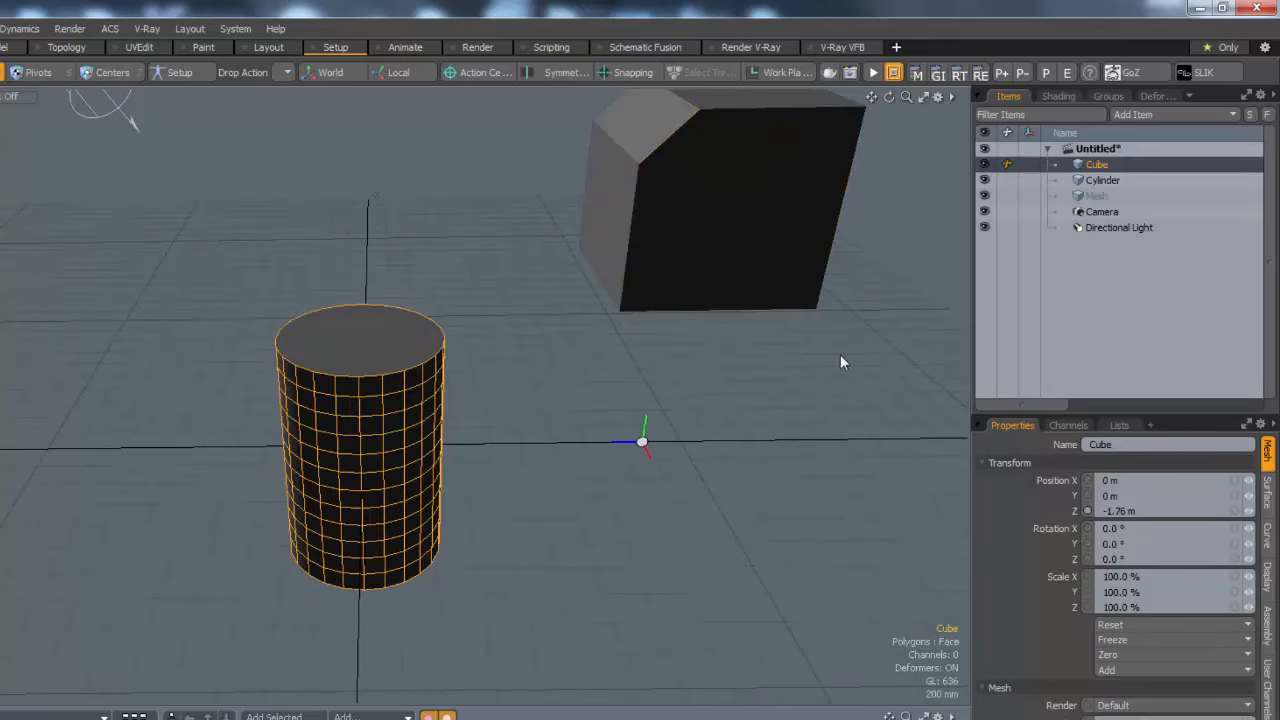
alt+shift+drag(750, 397, 675, 503)
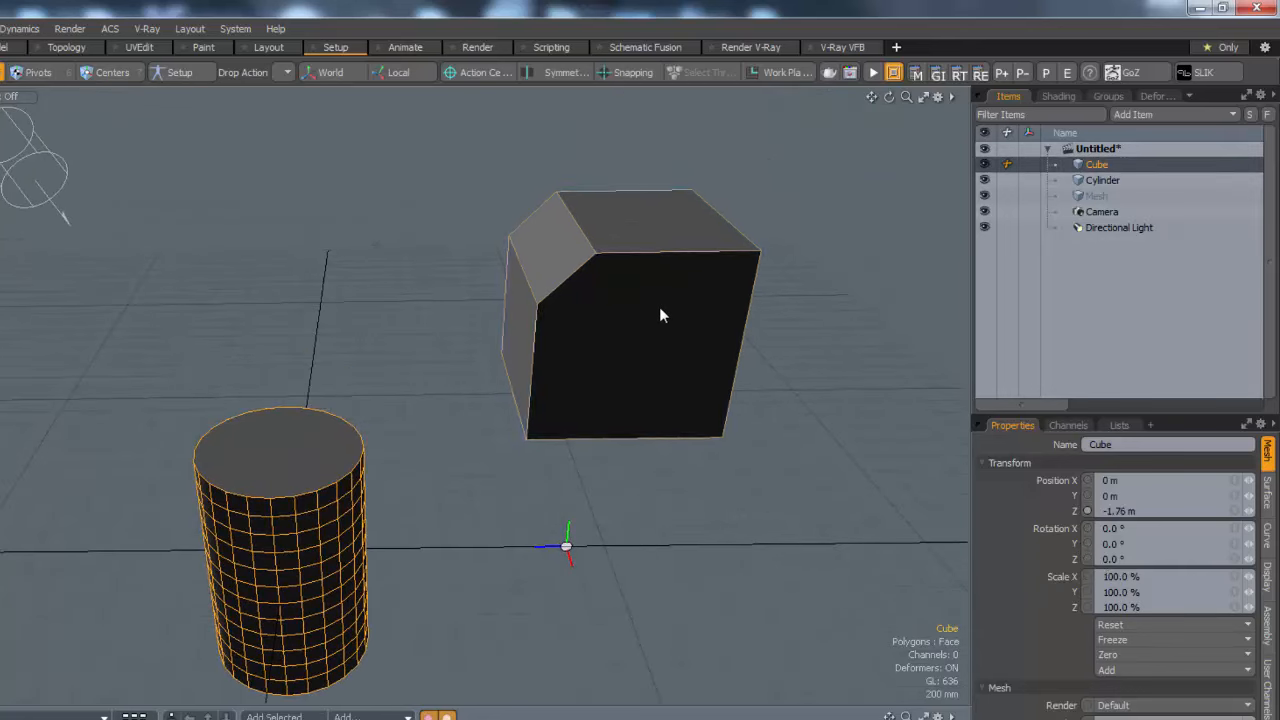
click(659, 315)
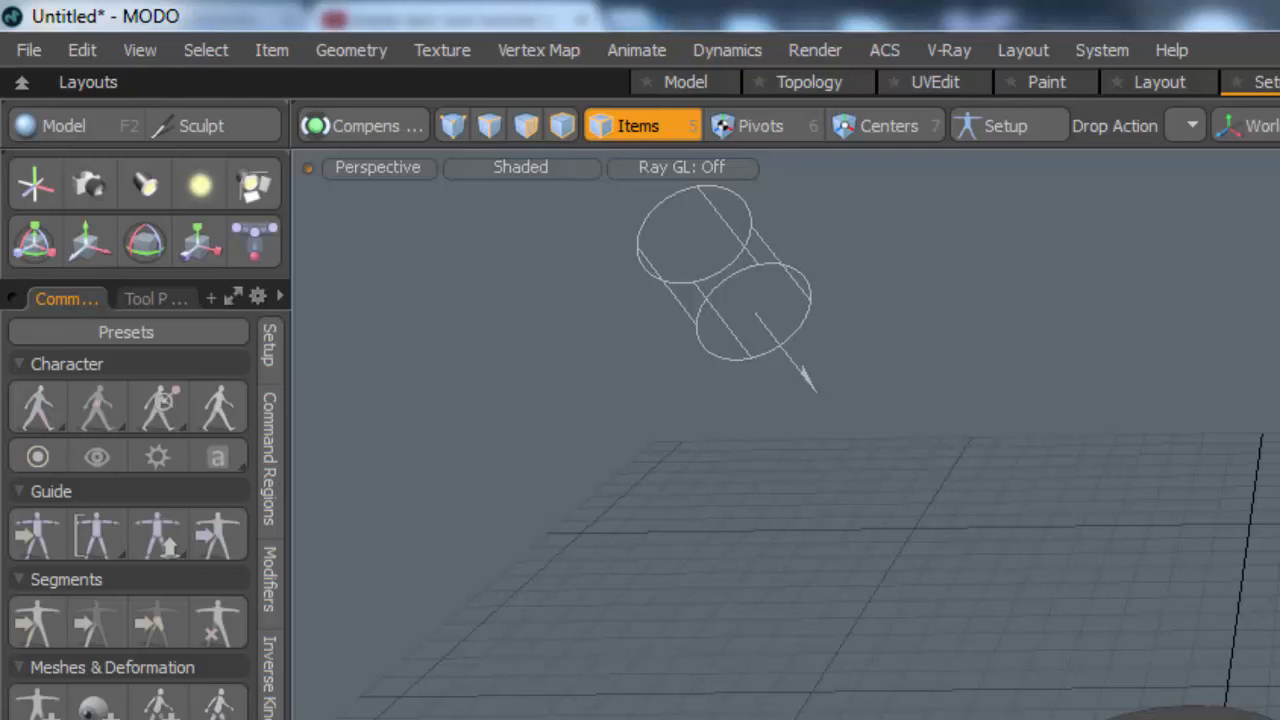
alt+drag(900, 480, 894, 488)
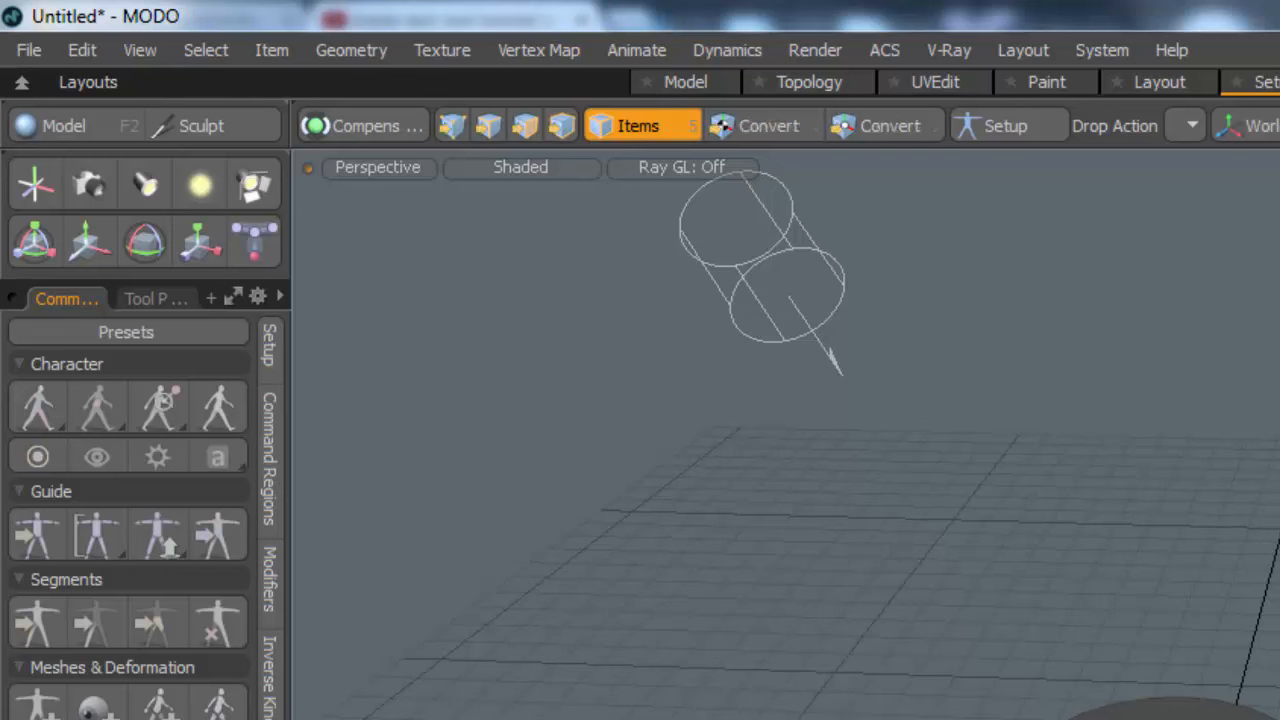
click(84, 46)
mouse_move(230, 547)
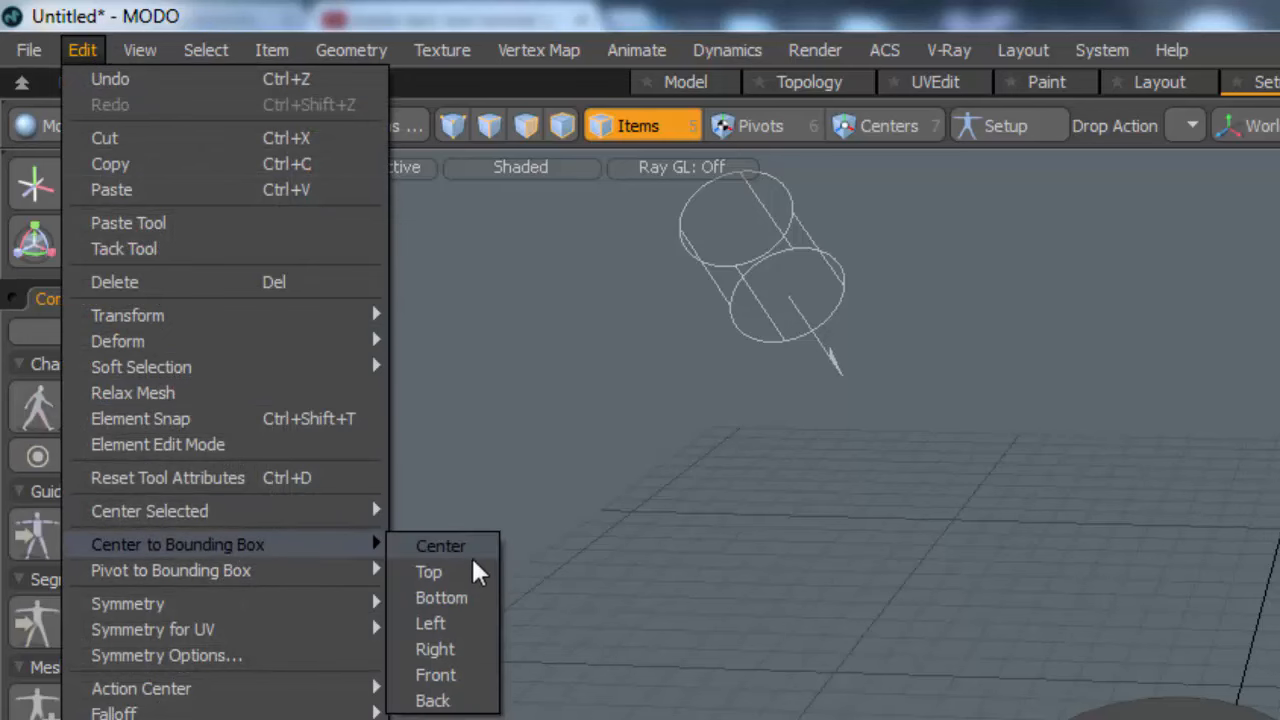
click(455, 596)
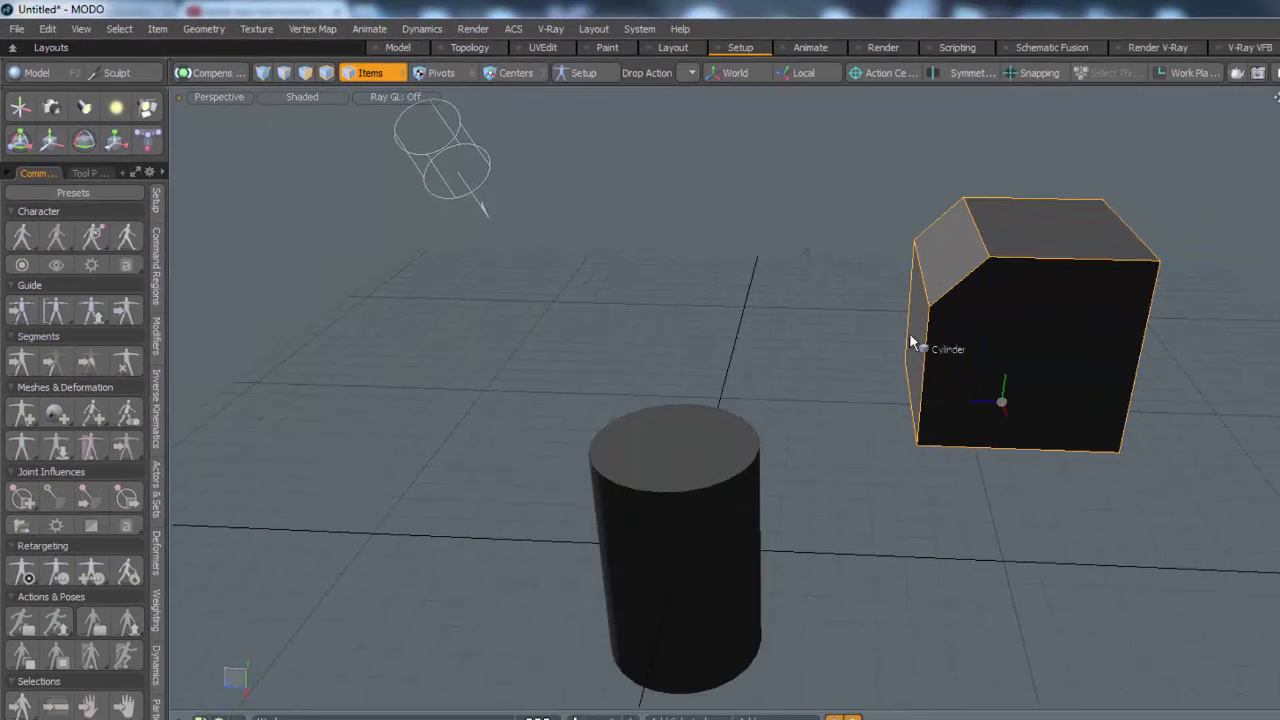
Step: Place and align the chamfered cube by its base against the cylinder's side and on its top face
drag(910, 336, 652, 472)
alt+drag(883, 537, 646, 420)
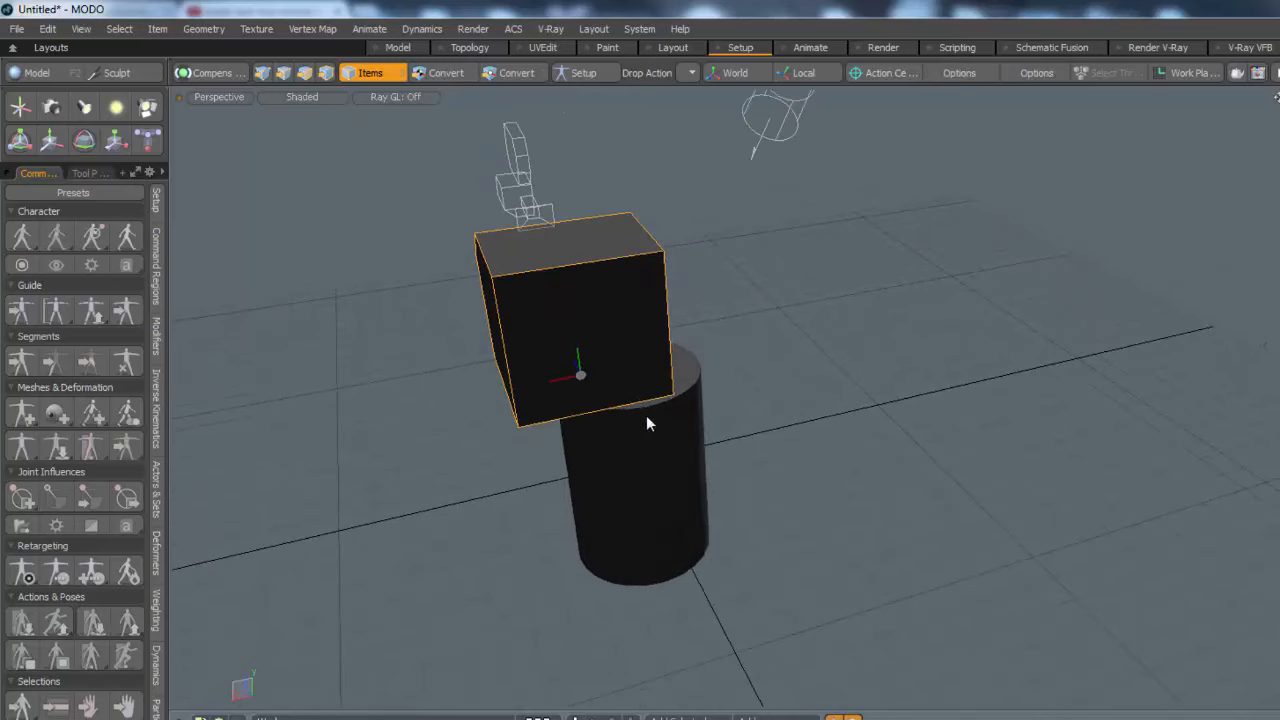
click(665, 472)
alt+drag(665, 472, 804, 514)
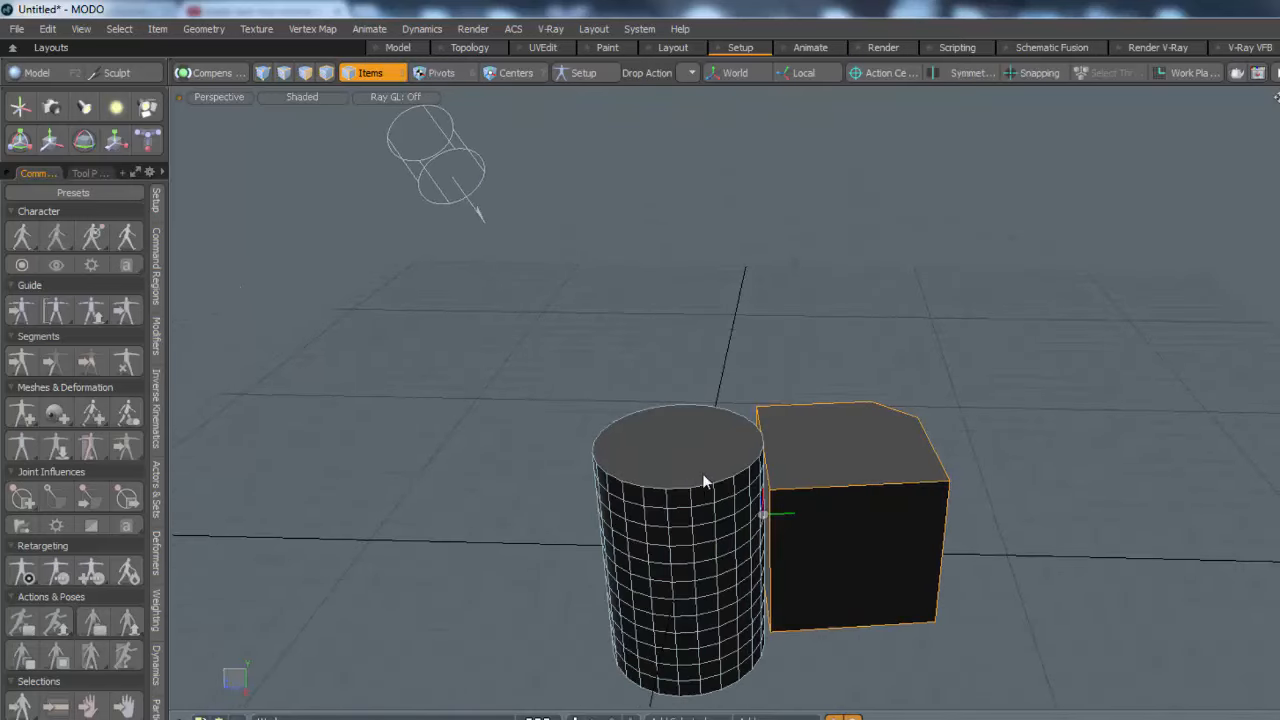
click(657, 552)
alt+drag(734, 557, 1068, 526)
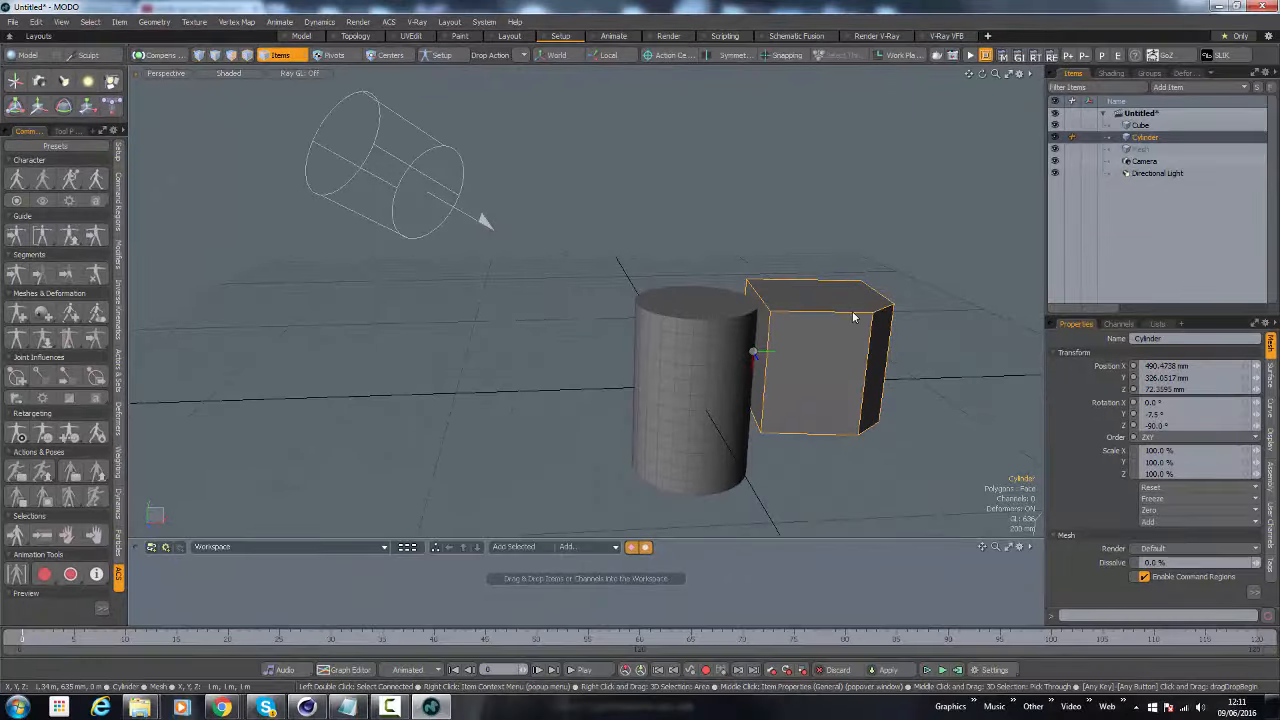
click(671, 305)
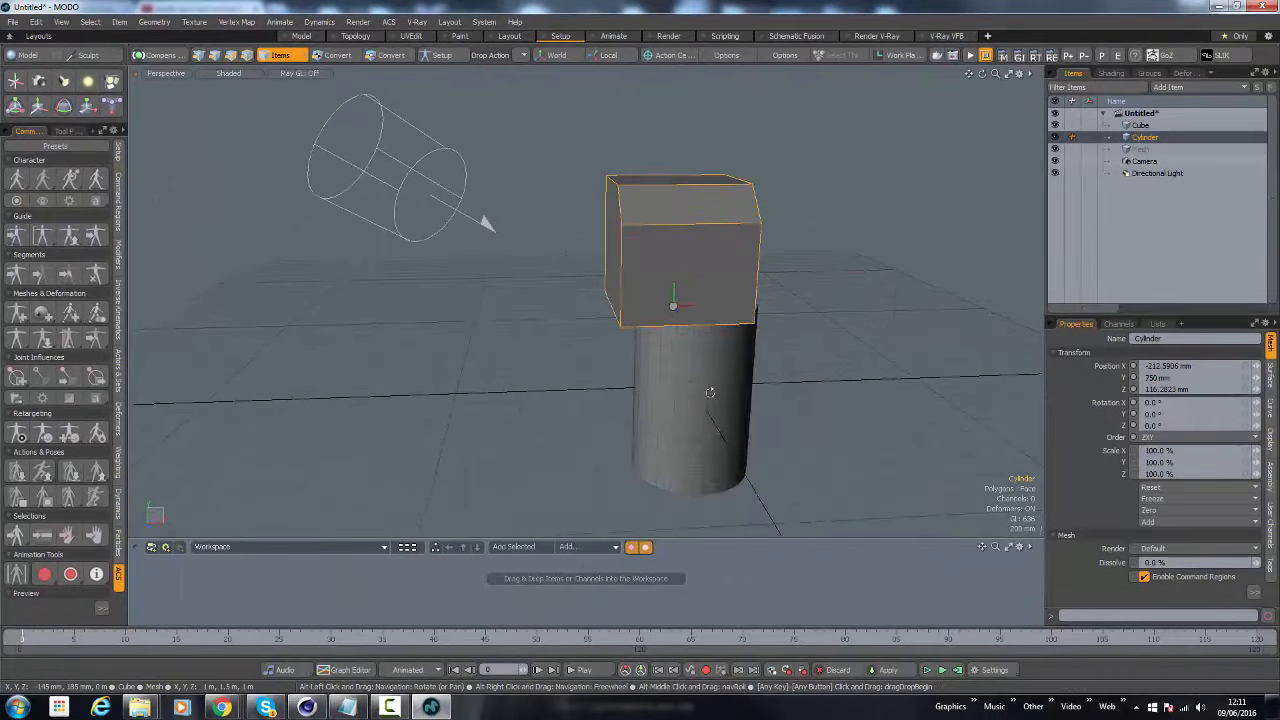
alt+drag(671, 302, 631, 314)
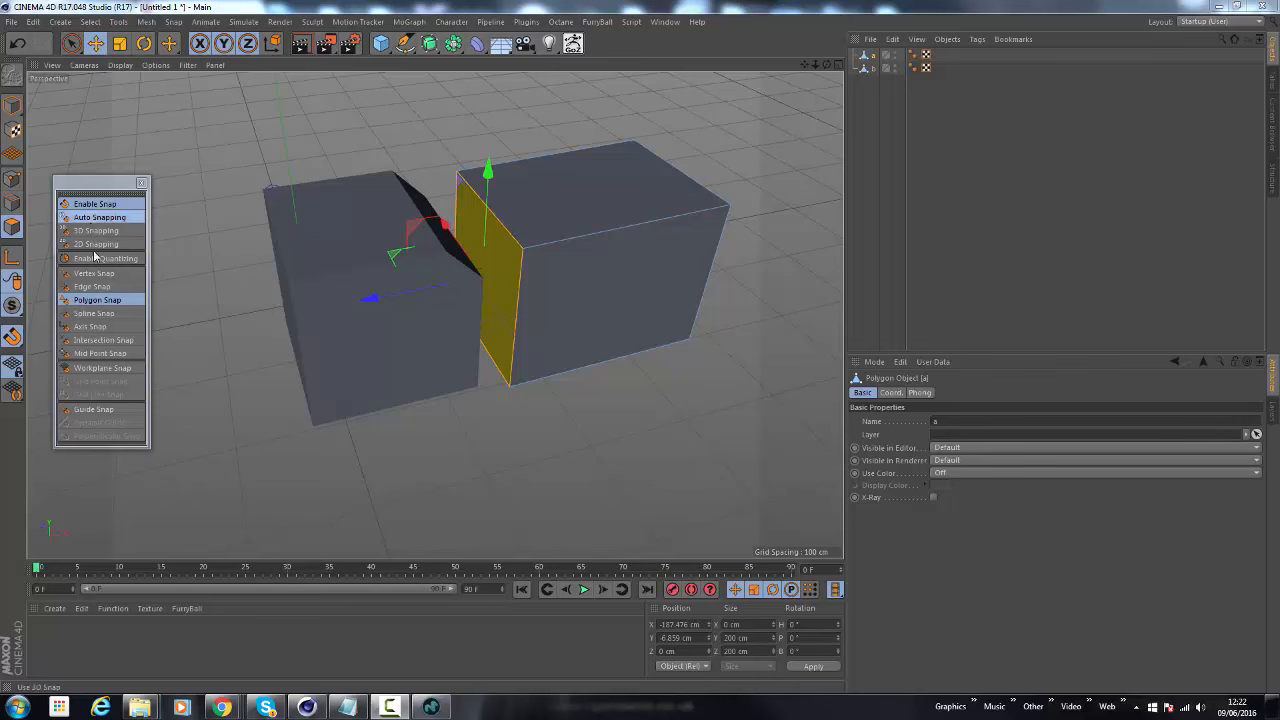
Step: Switch to Cinema 4D and reposition the floating snap options palette closer to the two boxes
click(13, 337)
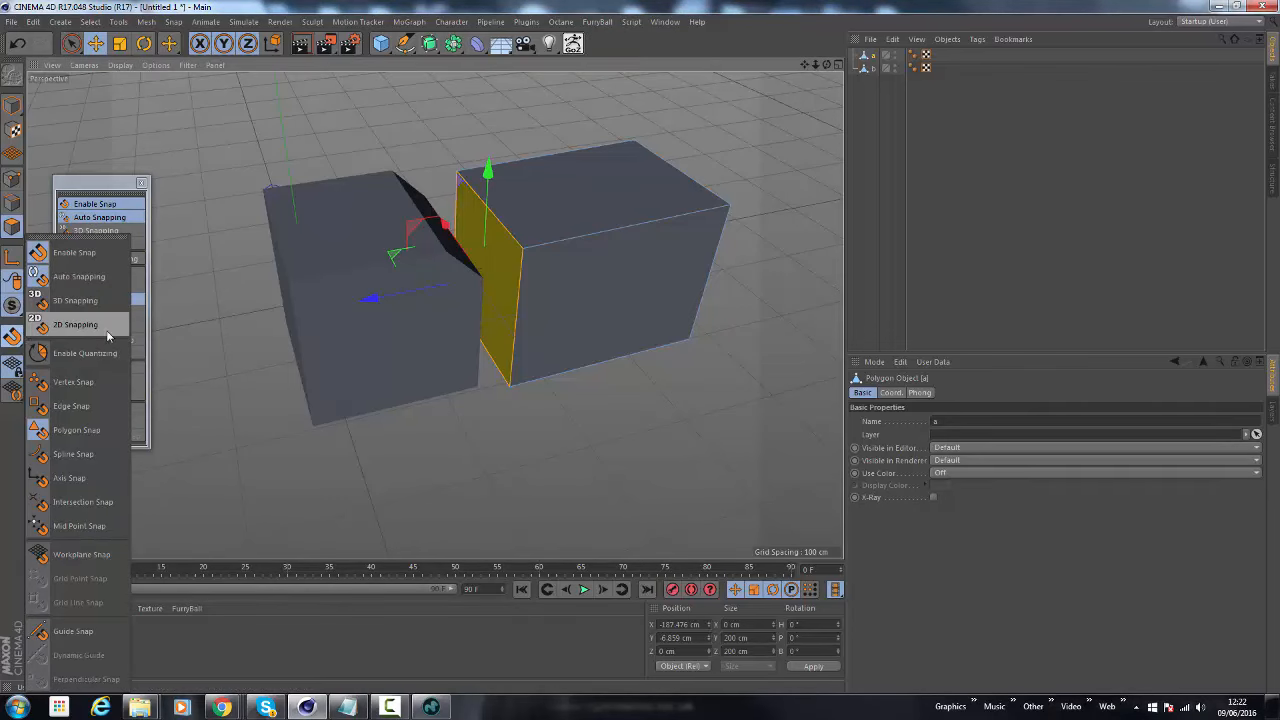
click(186, 364)
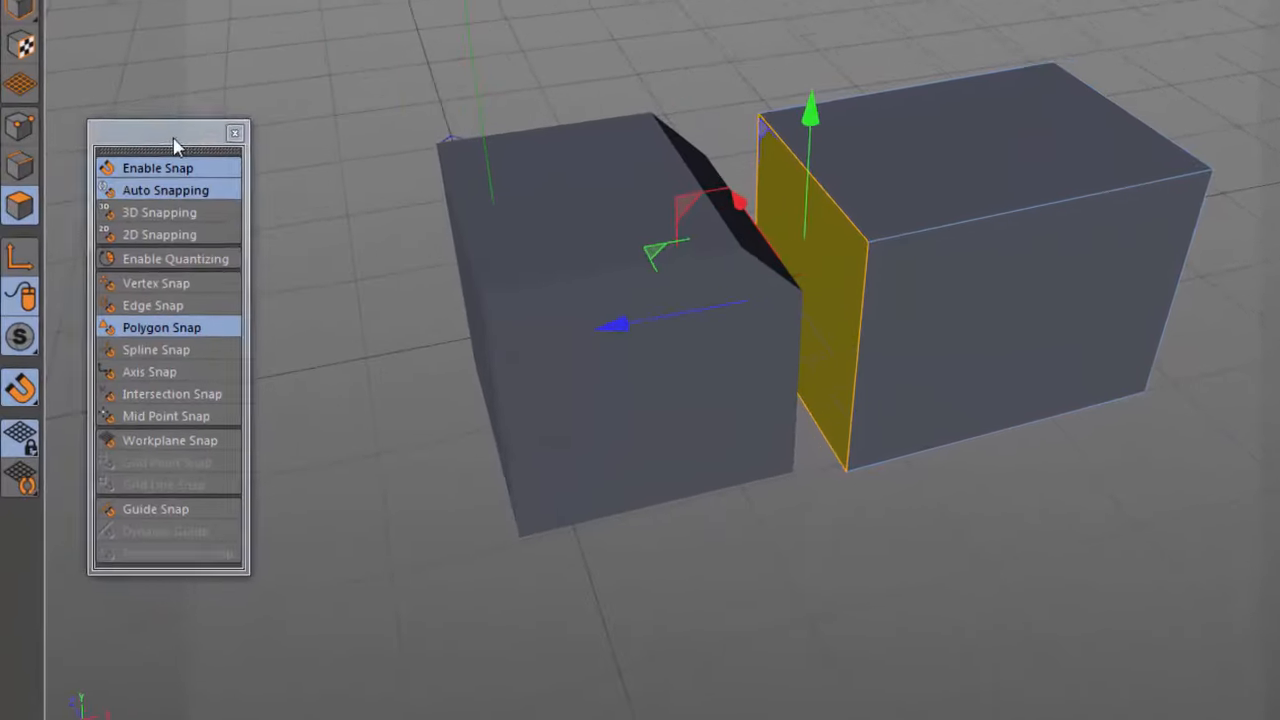
drag(174, 138, 204, 123)
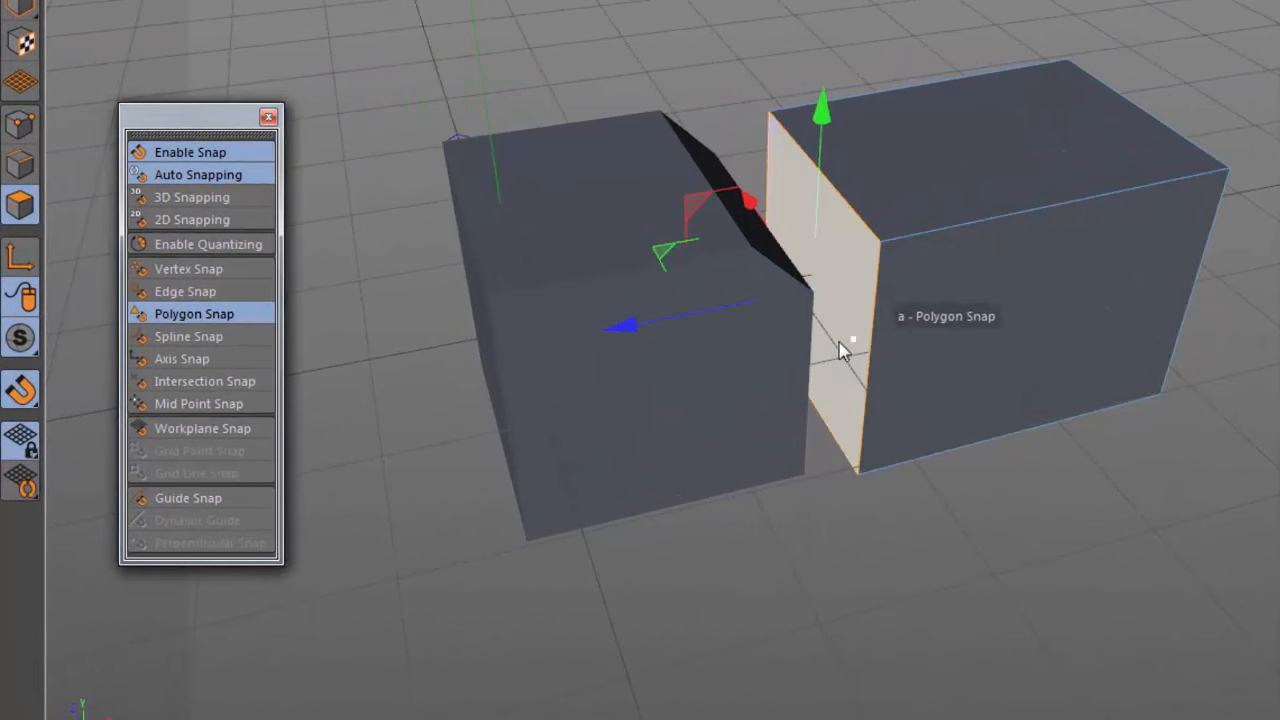
Step: Select the long box's end polygon and move it along its blue axis to snap against the chamfered box using Polygon Snap
alt+drag(807, 348, 745, 345)
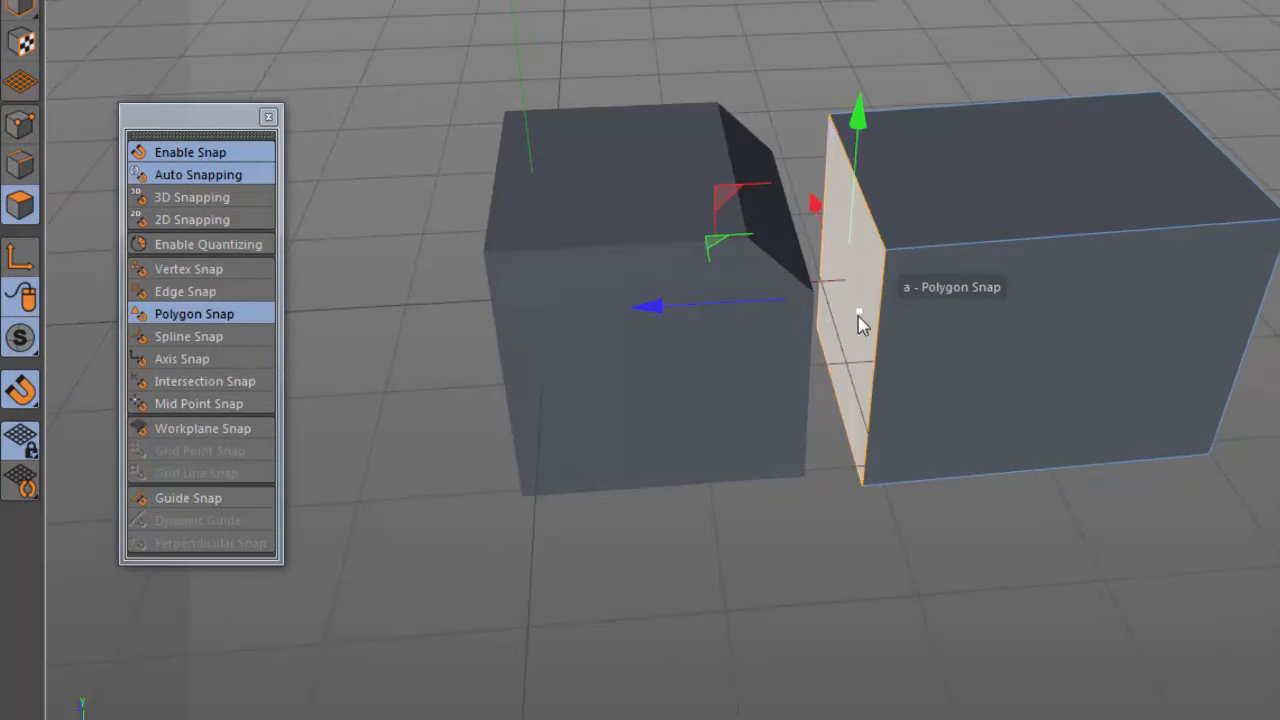
alt+drag(860, 322, 872, 322)
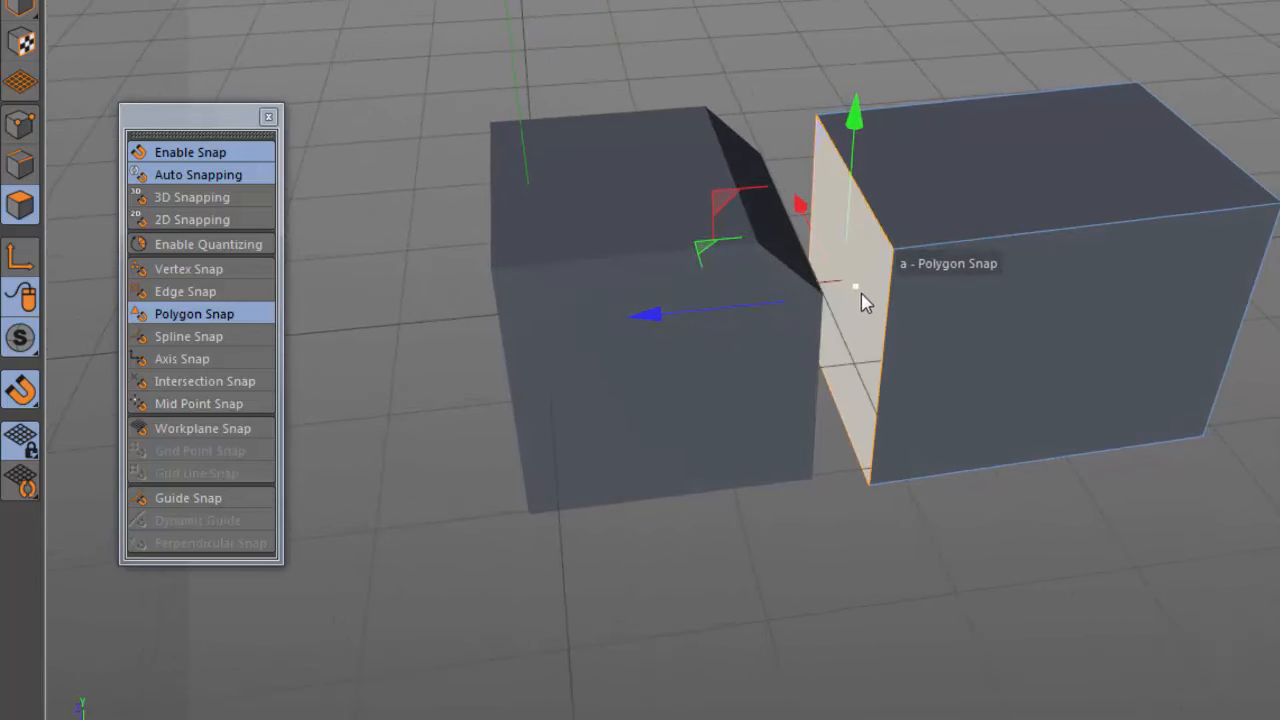
click(864, 306)
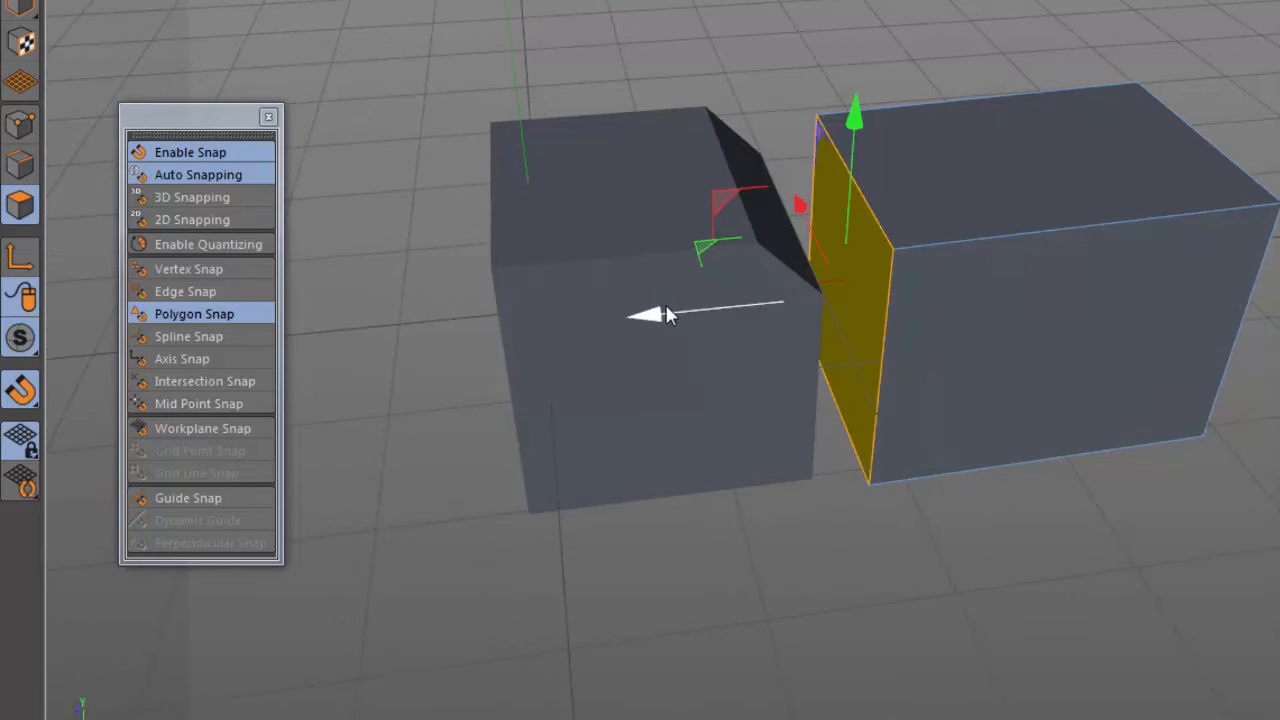
drag(650, 320, 625, 327)
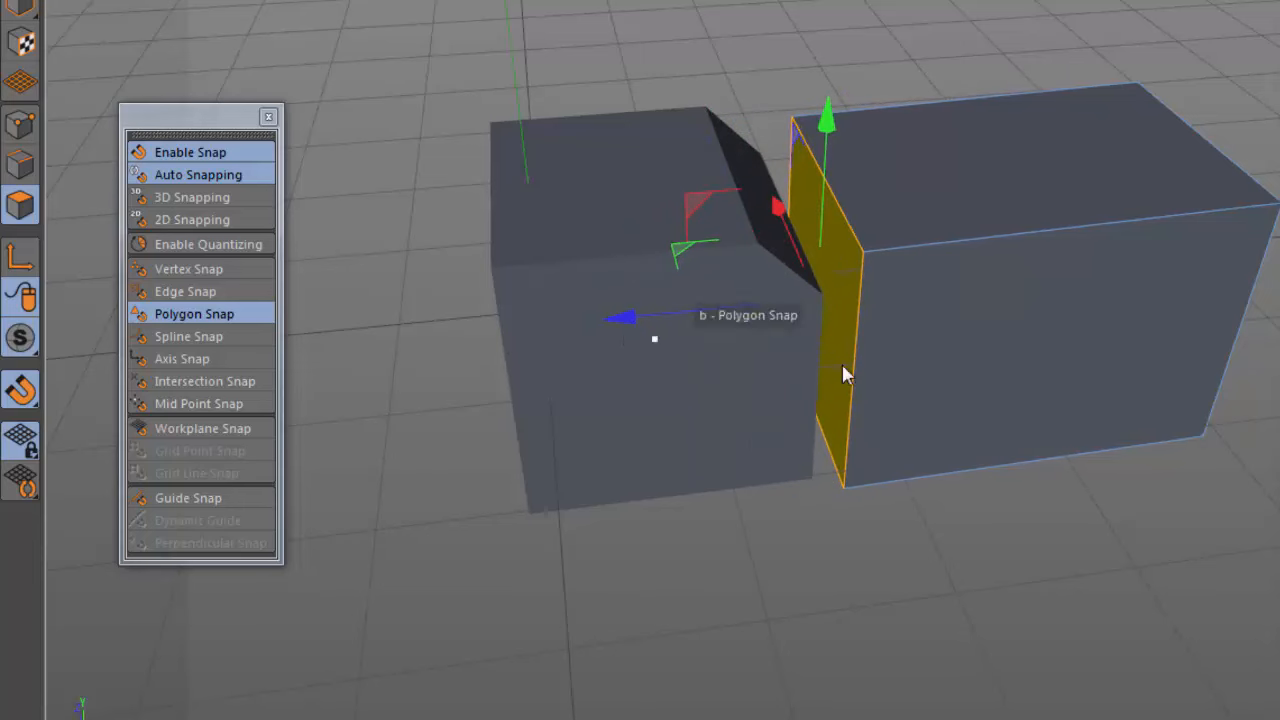
alt+drag(896, 483, 765, 430)
drag(748, 248, 711, 234)
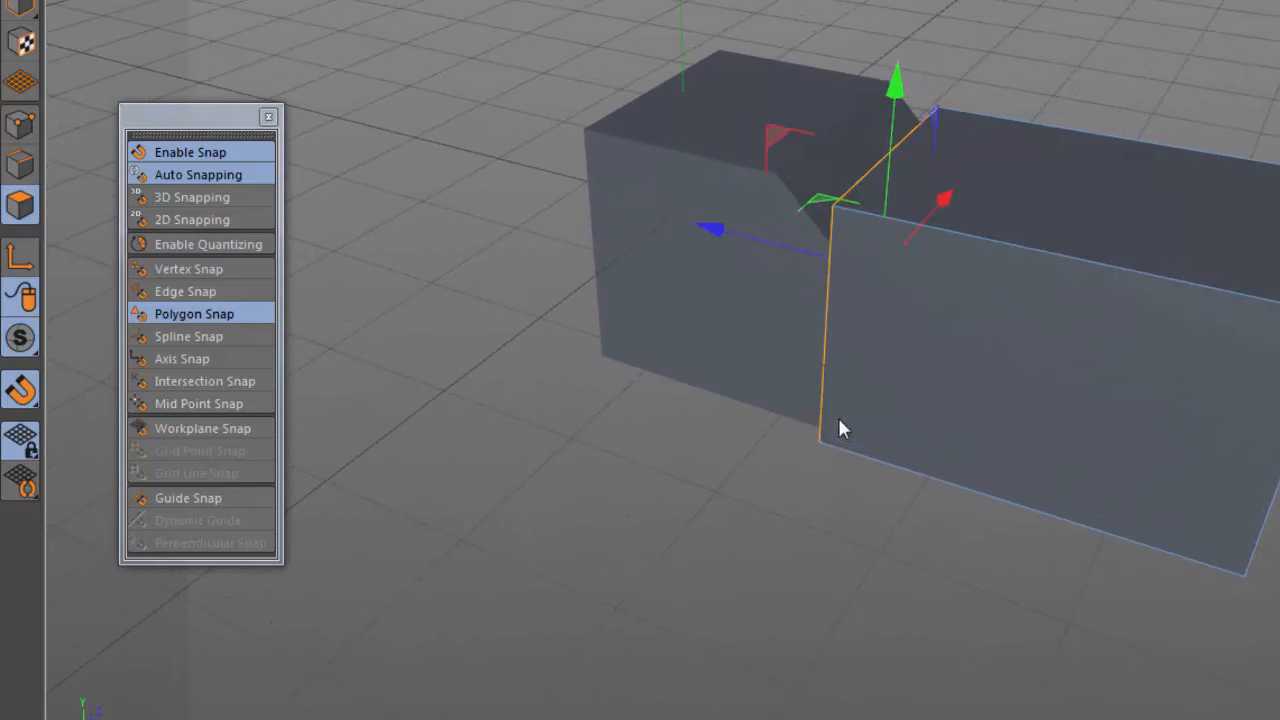
alt+drag(862, 340, 1072, 355)
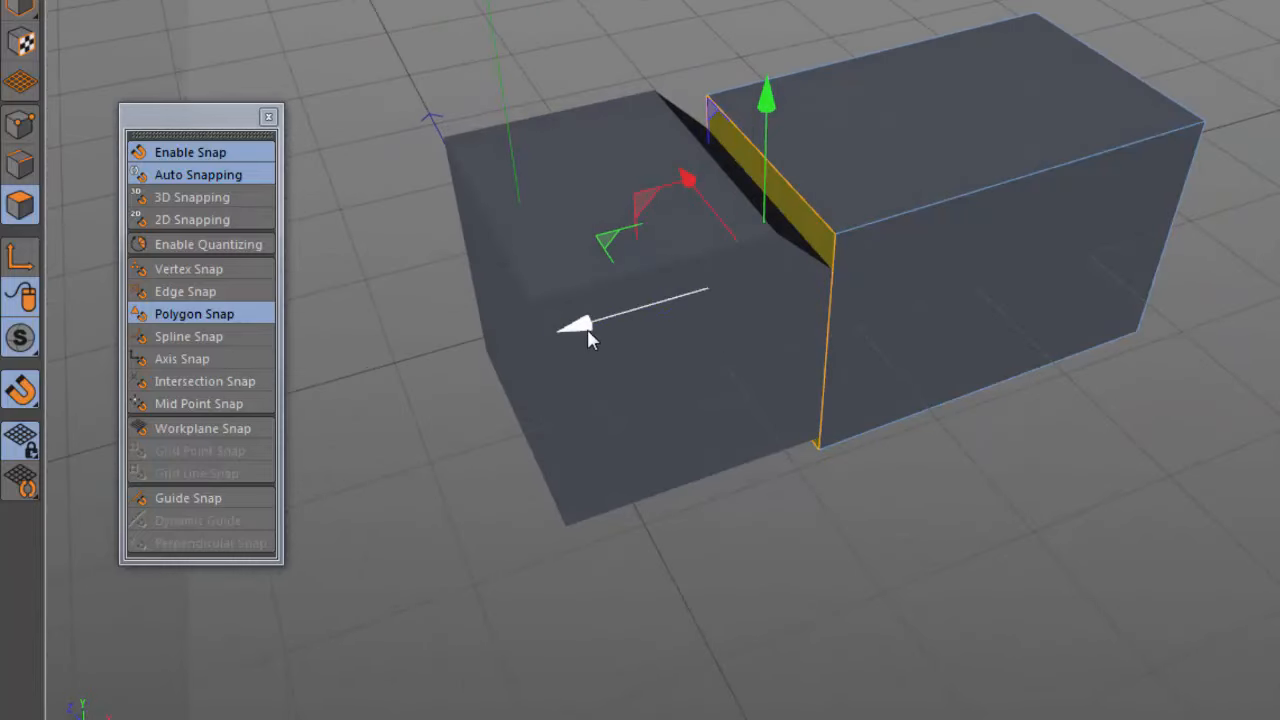
drag(586, 333, 627, 321)
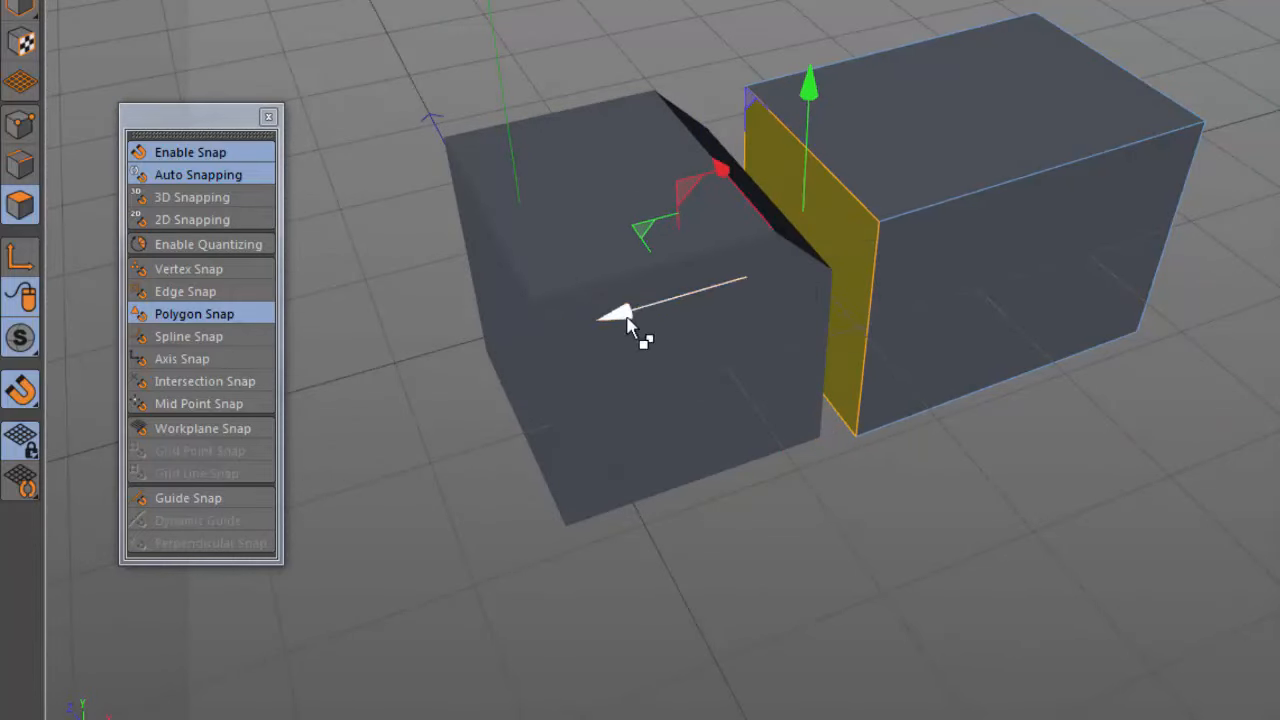
key(ctrl+z)
Step: Enable 2D Snapping and snap the long box's end polygon to the chamfered box's side in the front view
middle_click(584, 66)
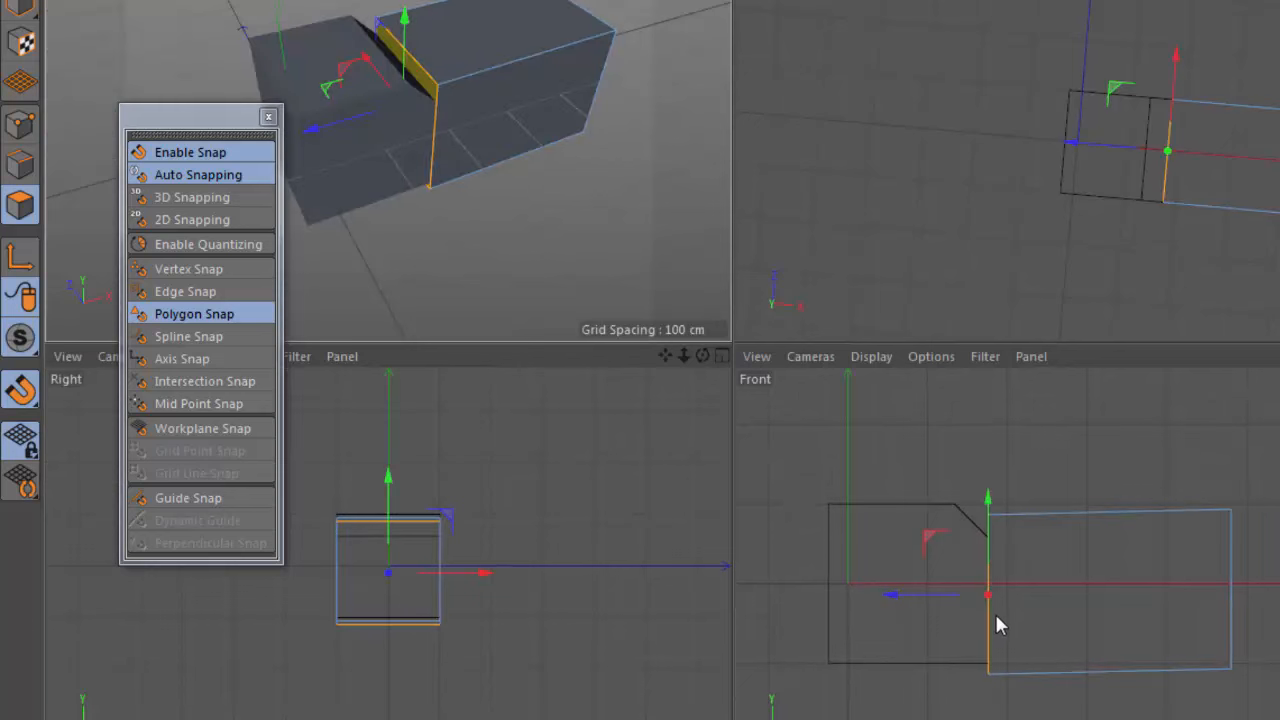
alt+right_drag(986, 619, 1060, 617)
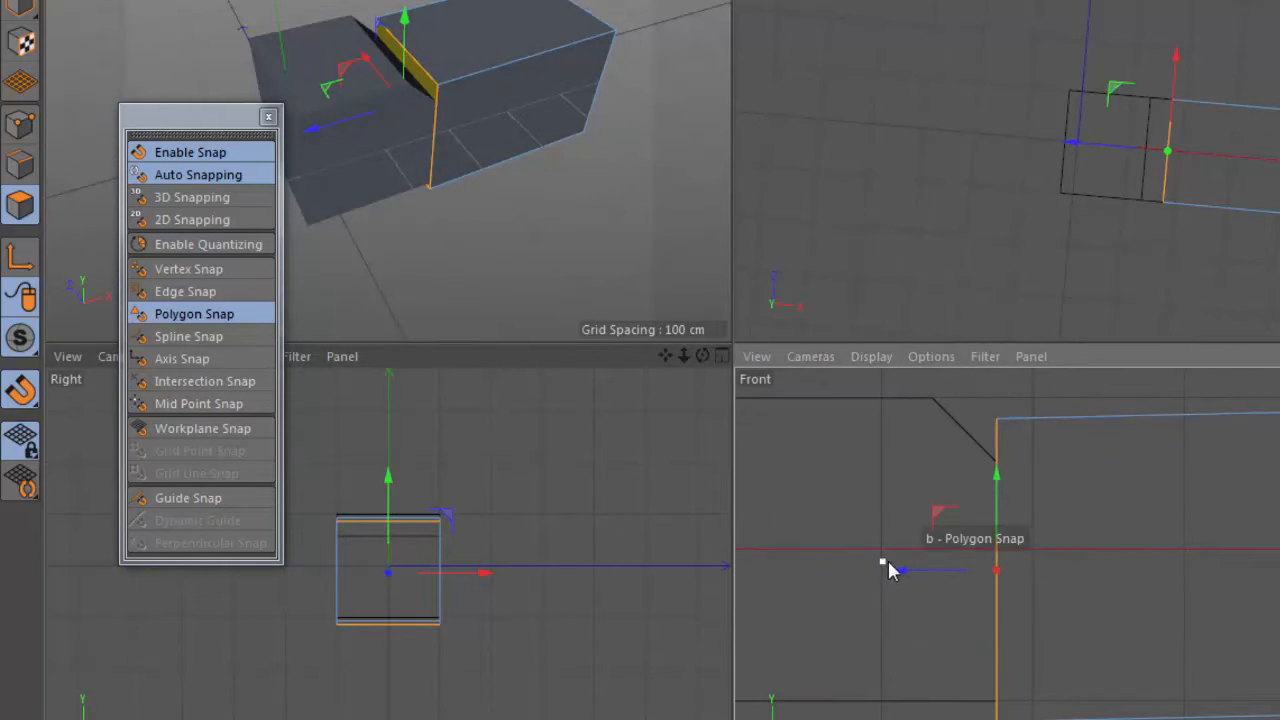
drag(898, 575, 875, 546)
click(213, 220)
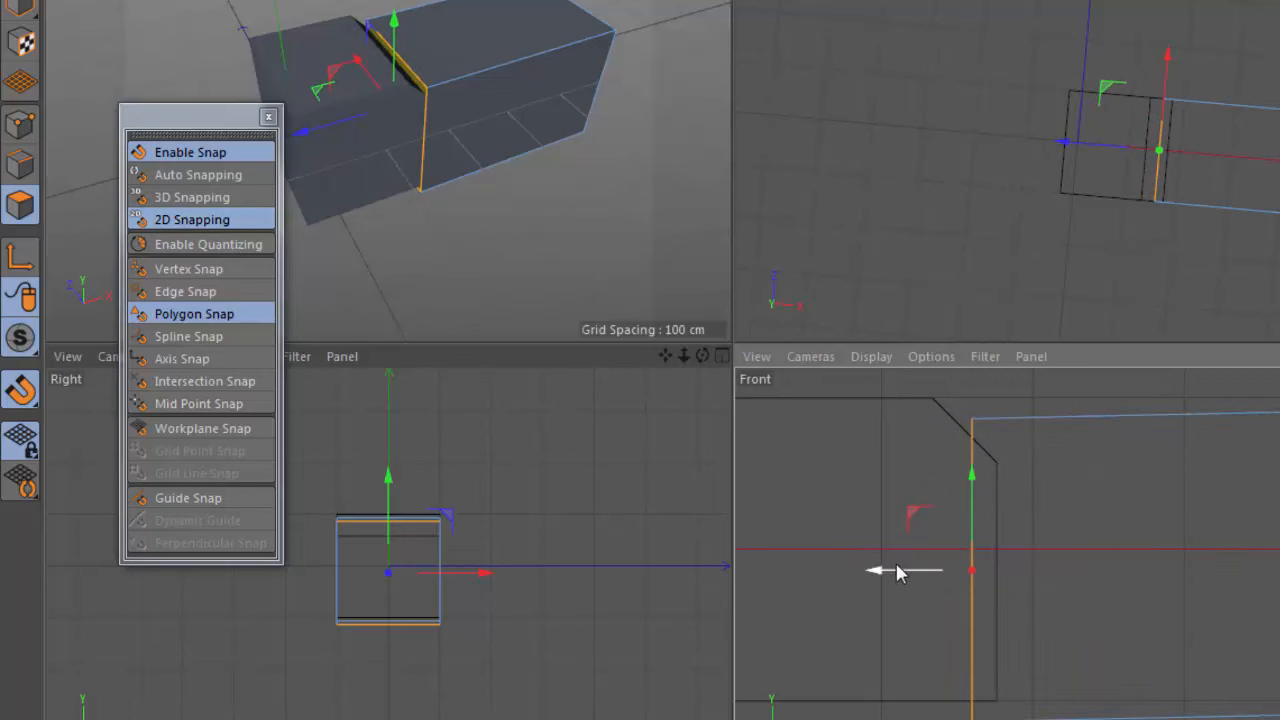
mouse_move(884, 570)
mouse_down()
mouse_move(920, 580)
mouse_move(903, 571)
mouse_move(881, 587)
mouse_up()
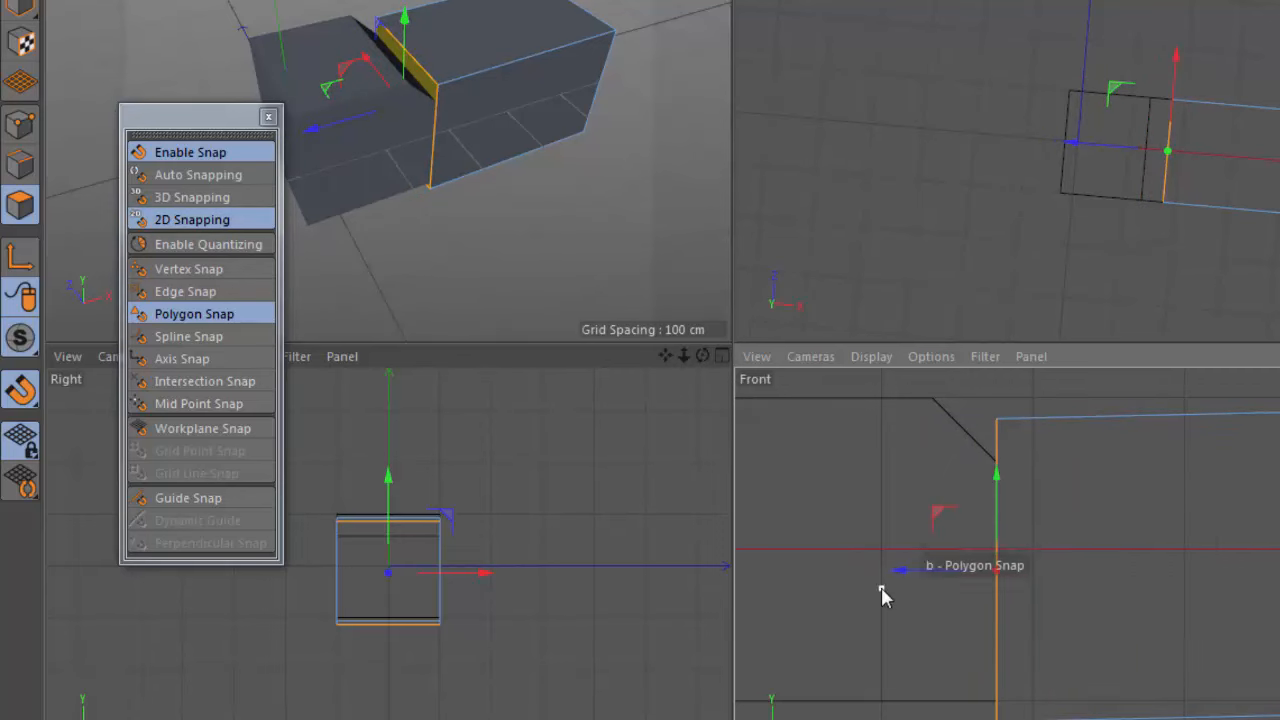
middle_click(583, 263)
alt+drag(926, 343, 670, 320)
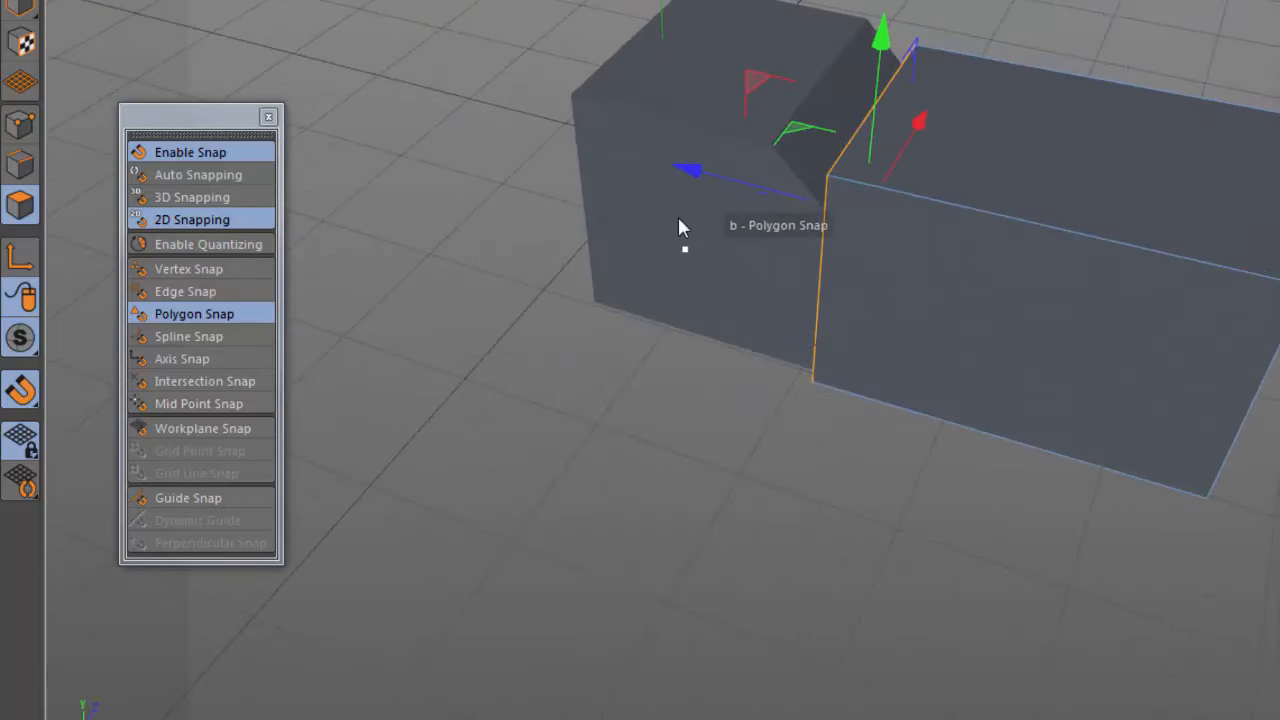
Step: Move the long box's end polygon along its blue axis against the chamfered box and pull it back clear of it
drag(685, 172, 668, 197)
alt+drag(668, 197, 963, 283)
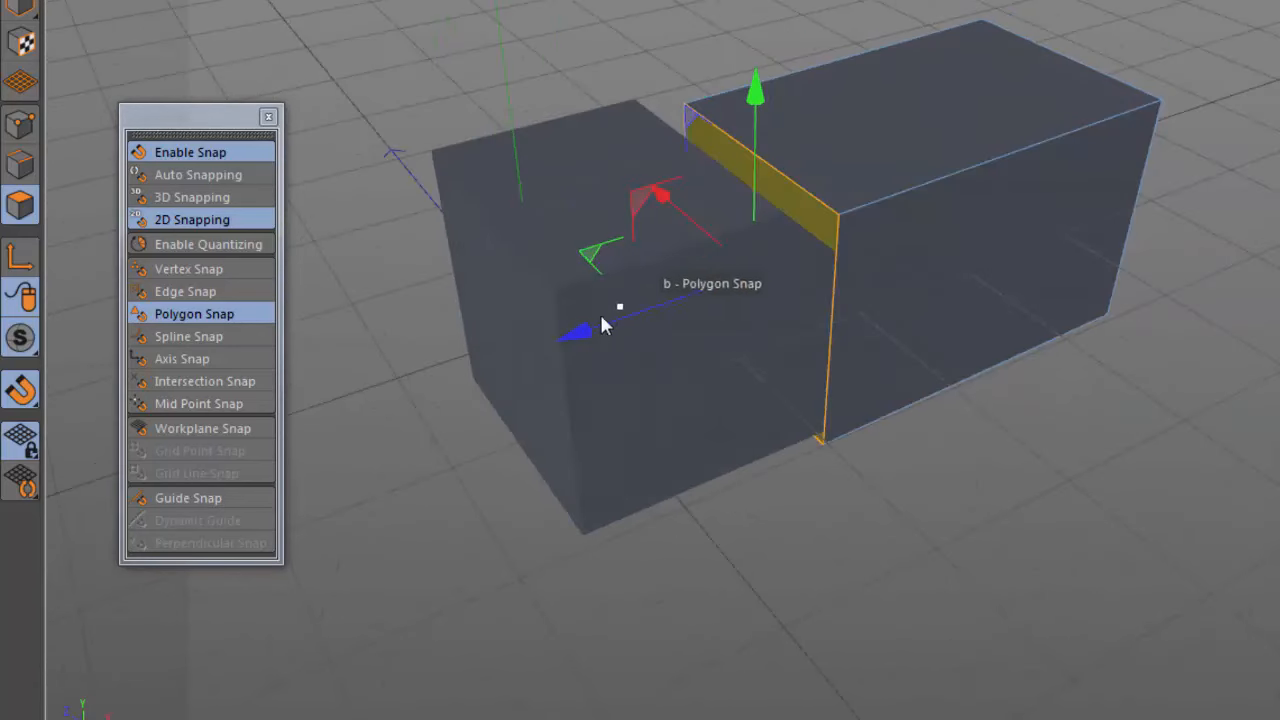
drag(606, 314, 751, 434)
alt+right_drag(751, 434, 777, 429)
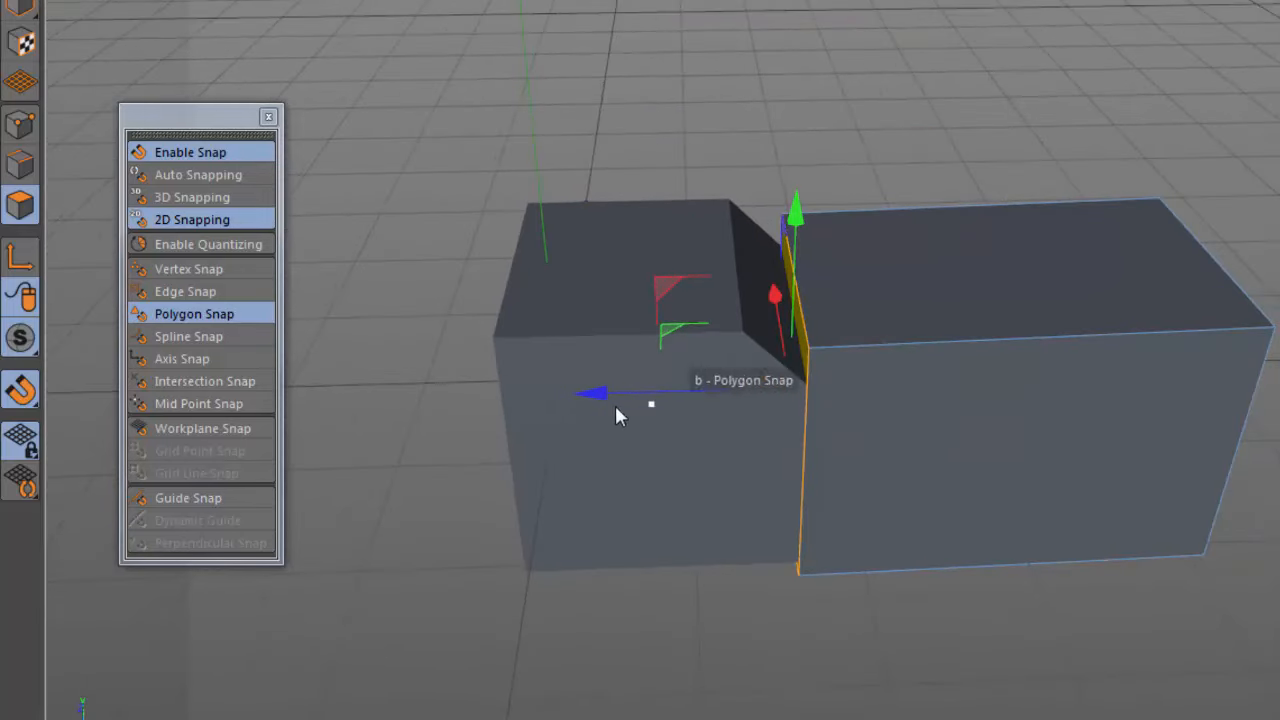
drag(593, 398, 975, 525)
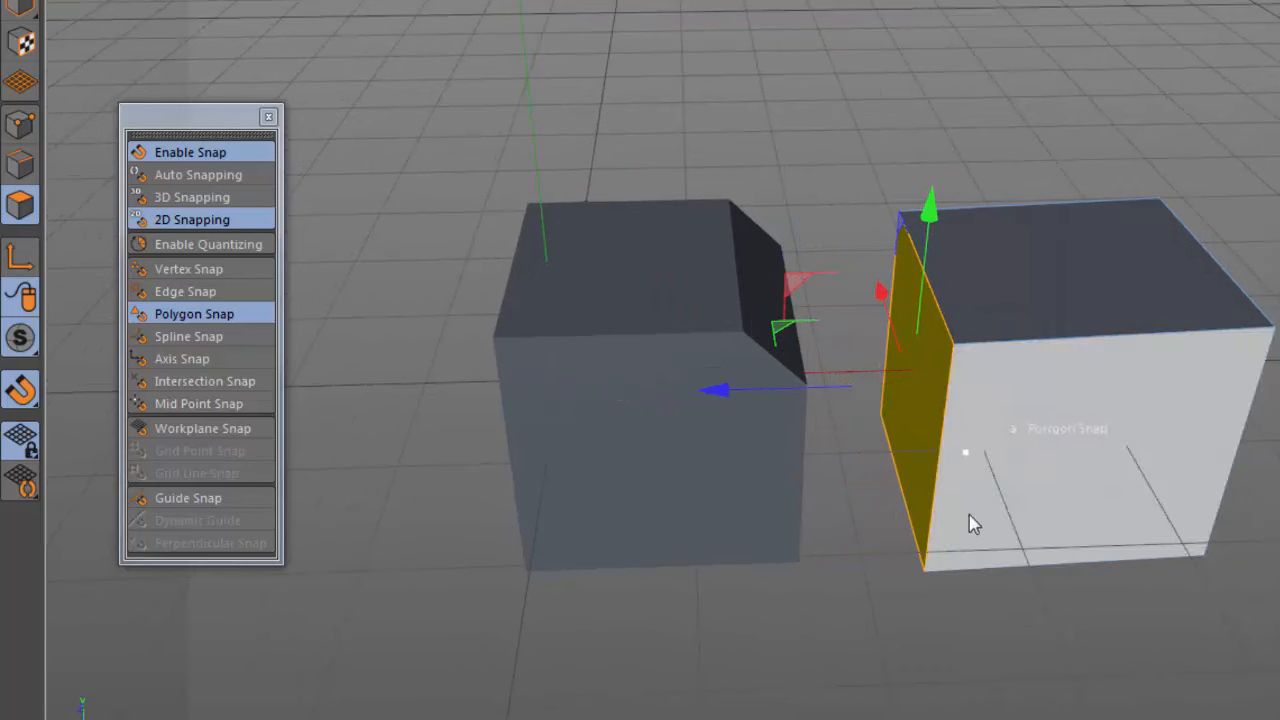
Step: Place the end polygon's axis on the long box's front face and snap the polygon along the red axis towards the chamfered box
alt+drag(953, 417, 983, 397)
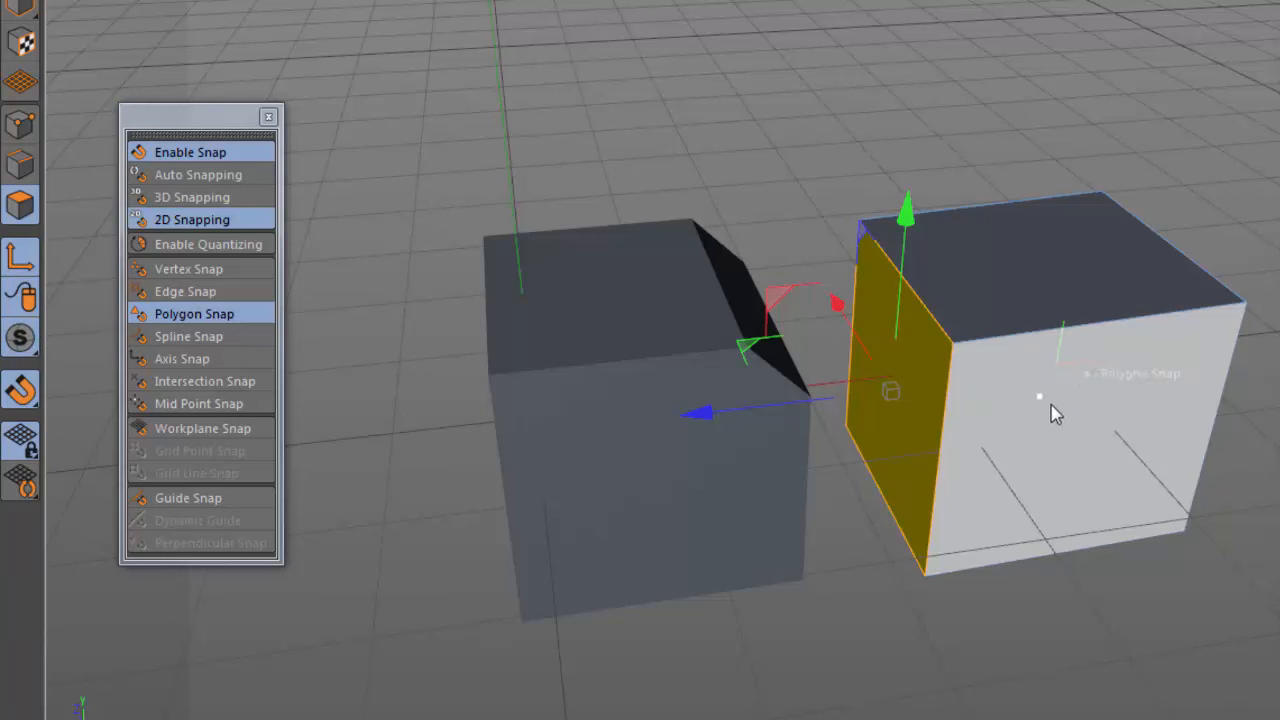
click(1067, 443)
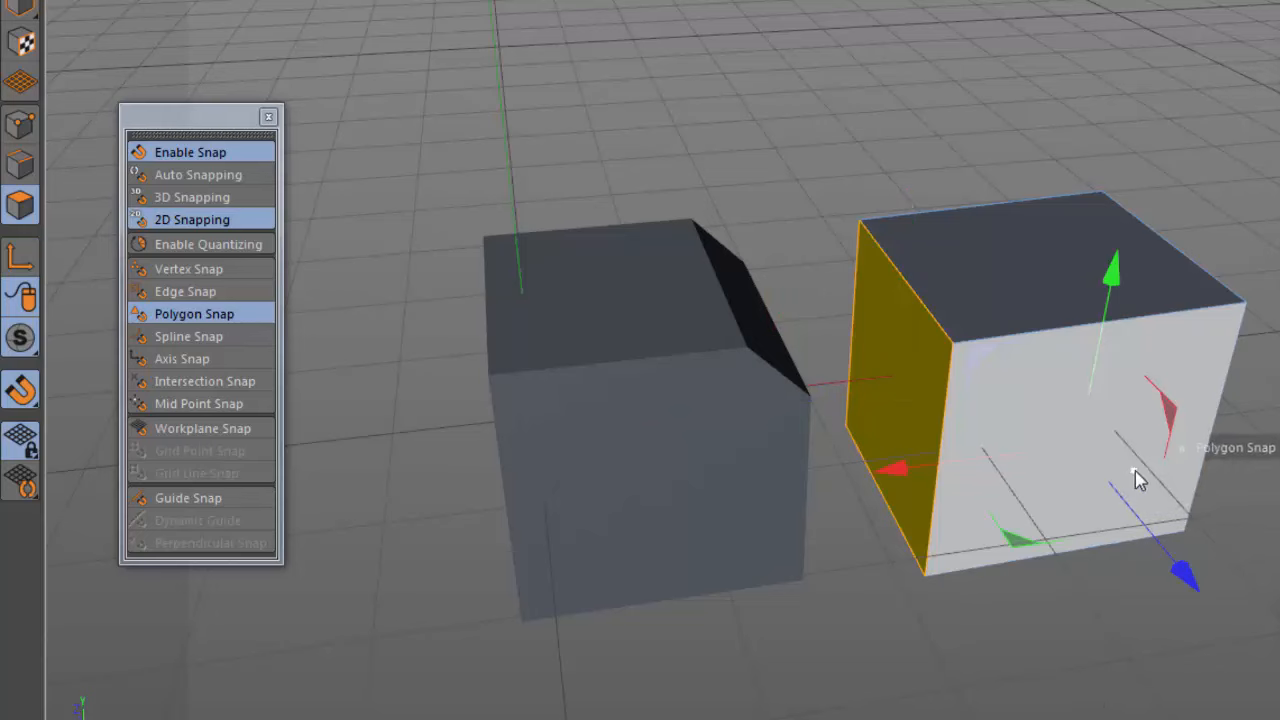
alt+drag(1135, 471, 1077, 483)
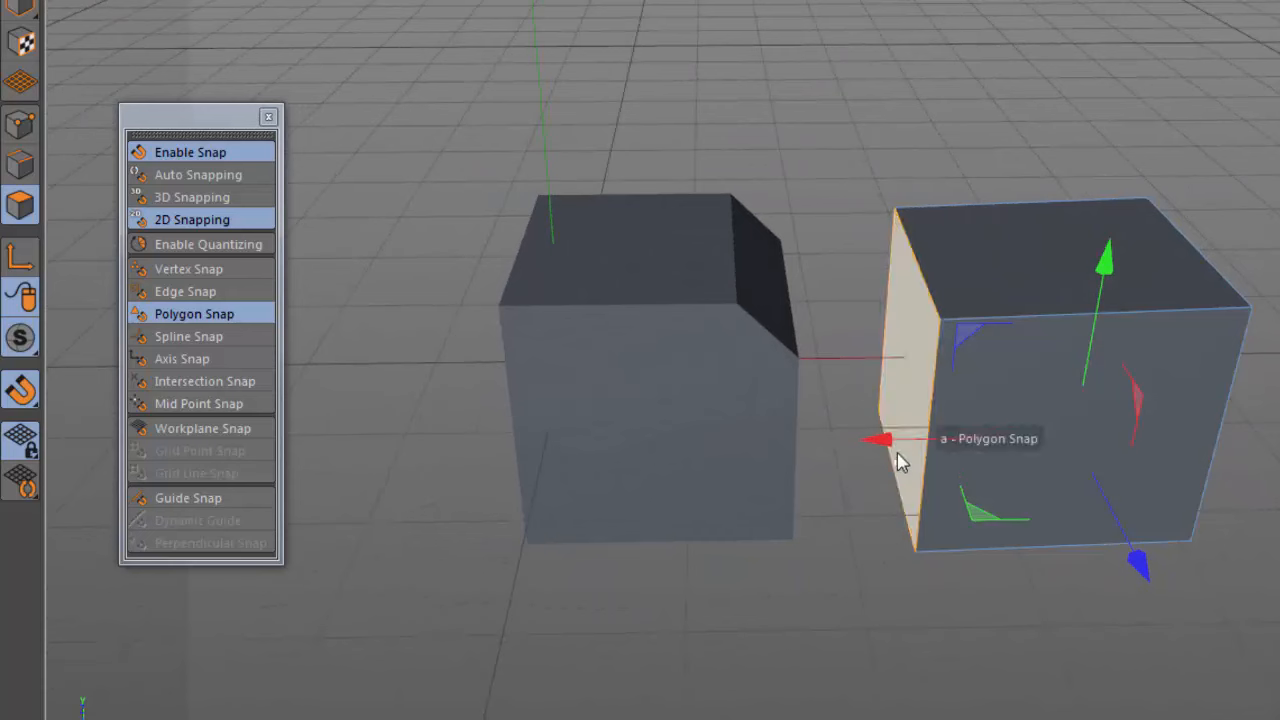
drag(898, 462, 815, 484)
alt+drag(815, 484, 945, 655)
mouse_move(815, 424)
mouse_down()
mouse_move(707, 463)
mouse_move(808, 431)
mouse_up()
alt+drag(815, 450, 650, 470)
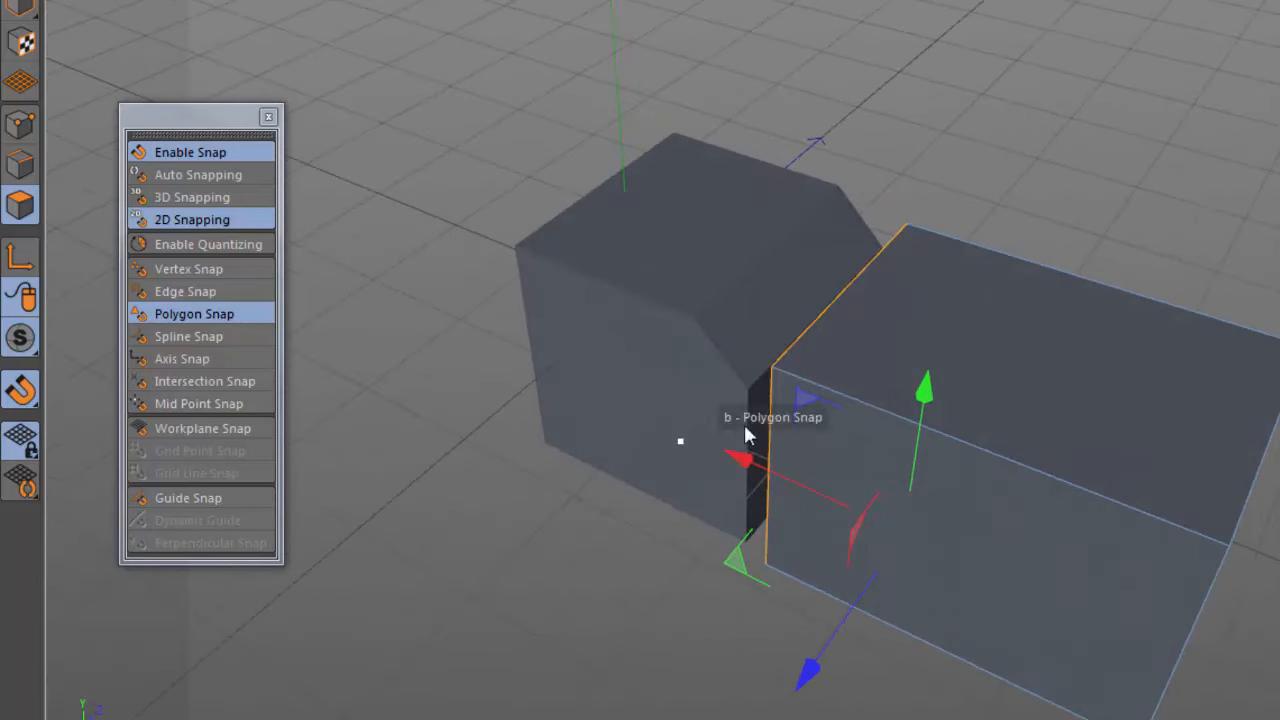
Step: Pull the long box's end polygon back from the chamfered box and reposition its axis onto the end polygon itself
drag(746, 429, 790, 515)
alt+drag(651, 529, 797, 507)
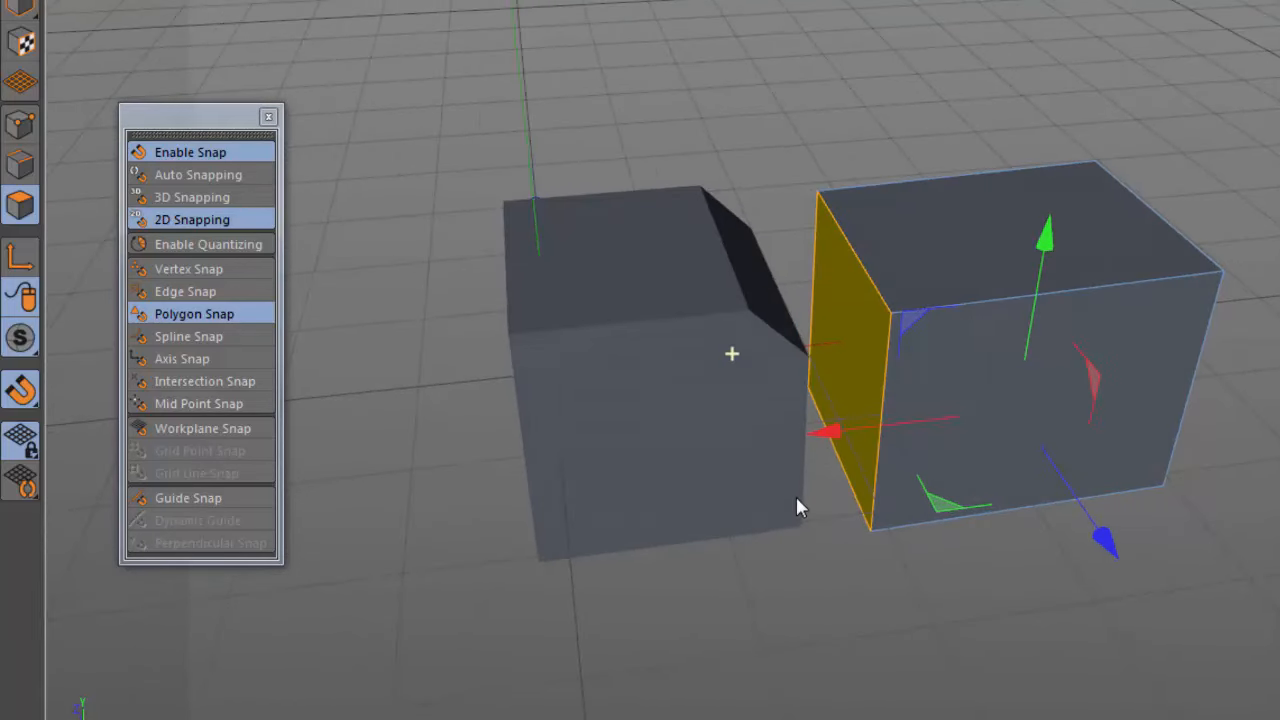
key(l)
click(848, 377)
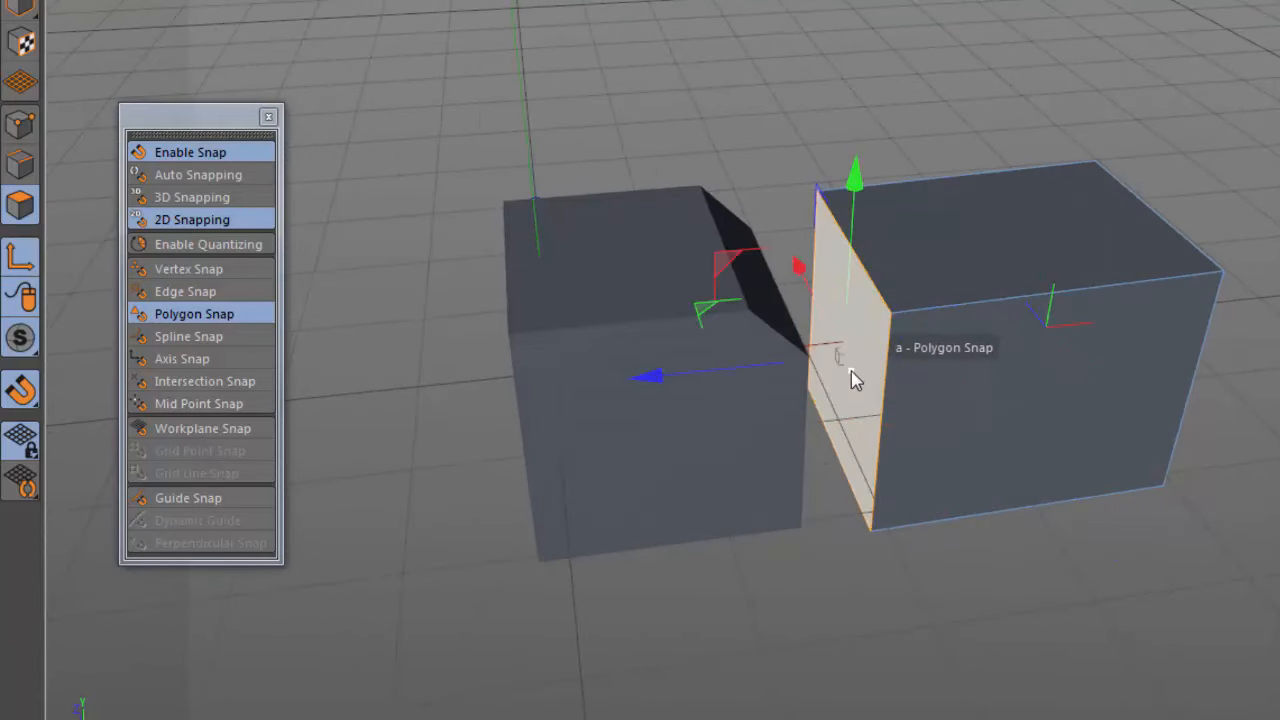
key(l)
Step: Snap the long box's end polygon along its blue axis against the chamfered box's side using 2D Polygon Snap
mouse_move(648, 377)
mouse_down()
mouse_move(543, 393)
mouse_move(633, 385)
mouse_up()
alt+drag(777, 550, 640, 530)
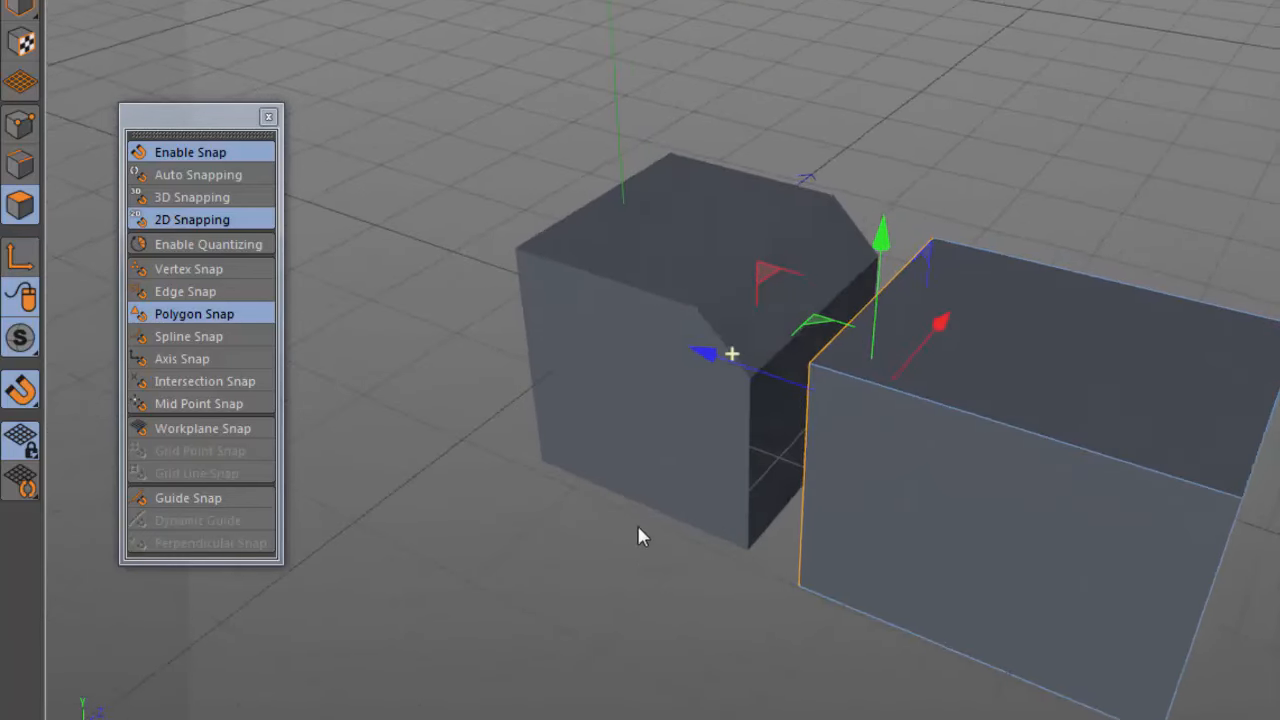
drag(693, 355, 654, 337)
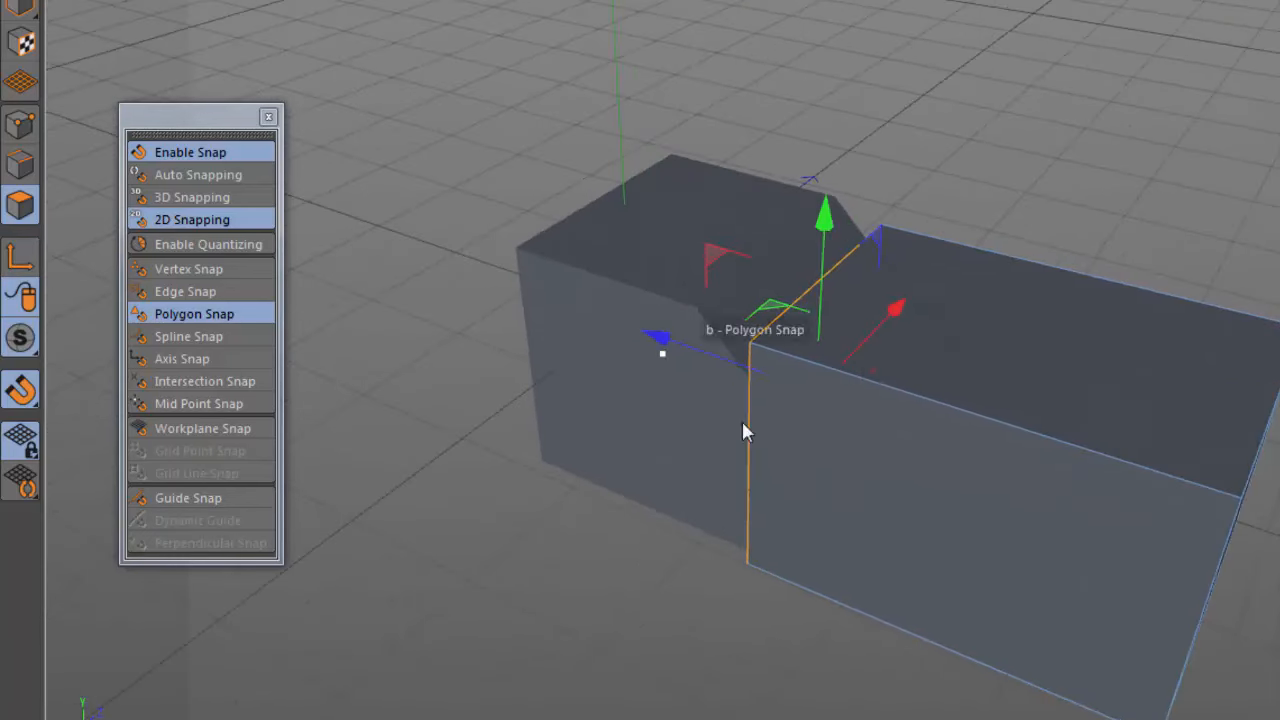
alt+drag(793, 483, 908, 450)
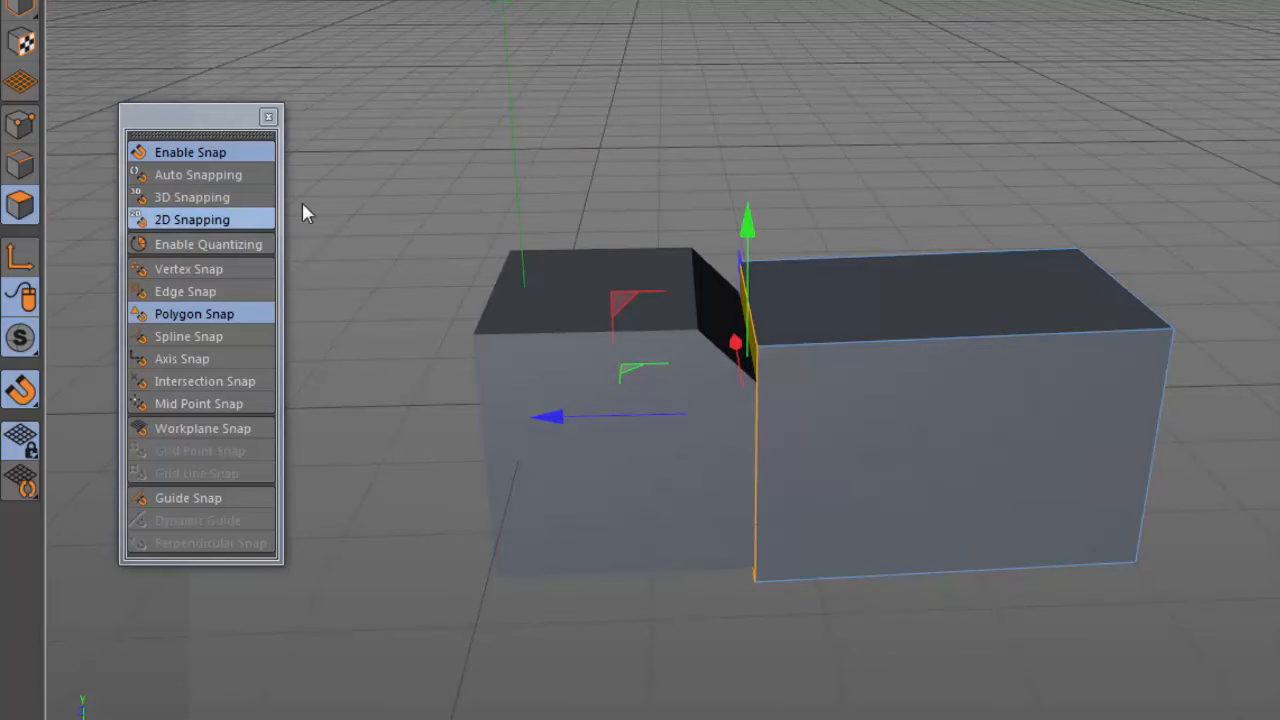
Step: Switch to Model mode and move the whole long box away from the chamfered box along its red axis
click(24, 6)
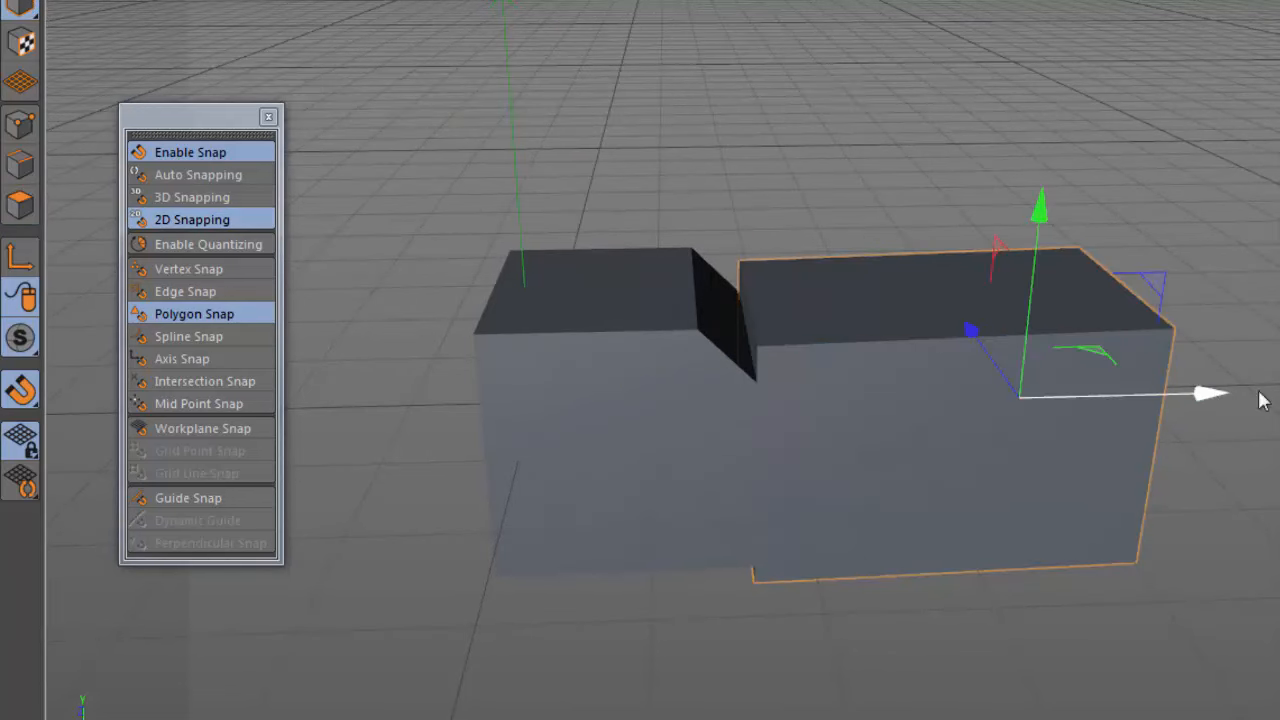
drag(1210, 396, 1279, 392)
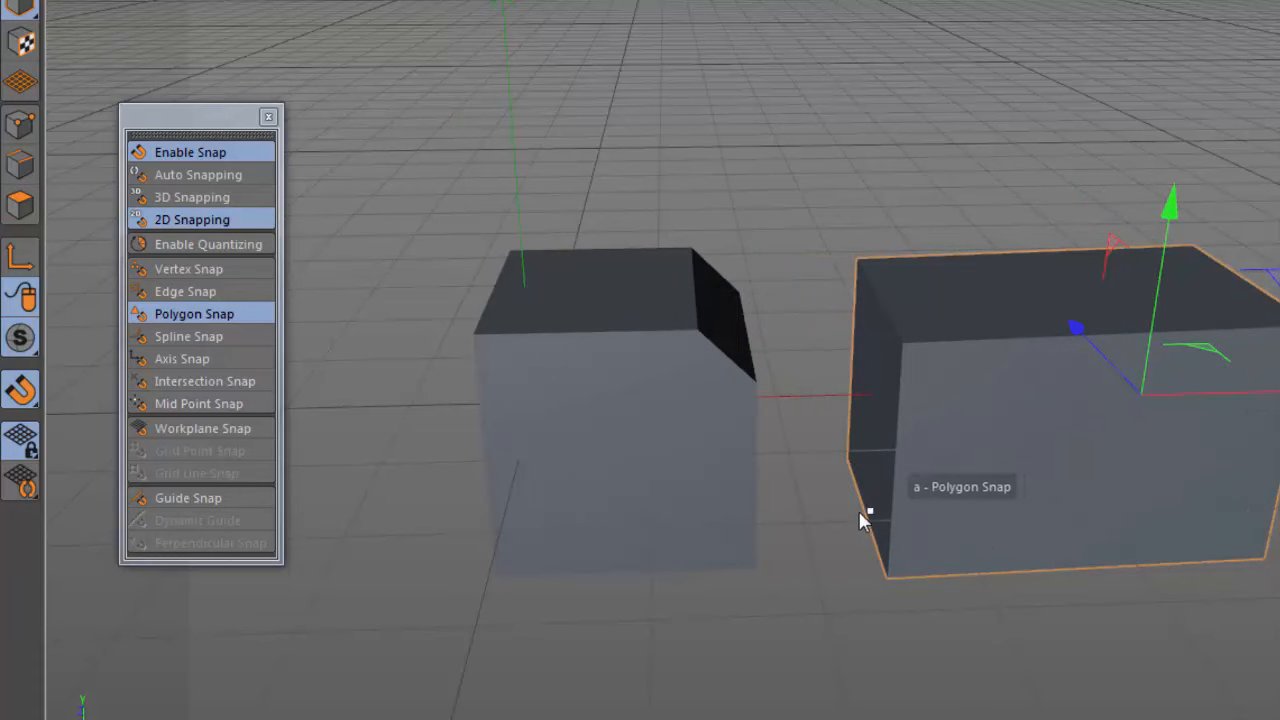
alt+drag(731, 429, 615, 455)
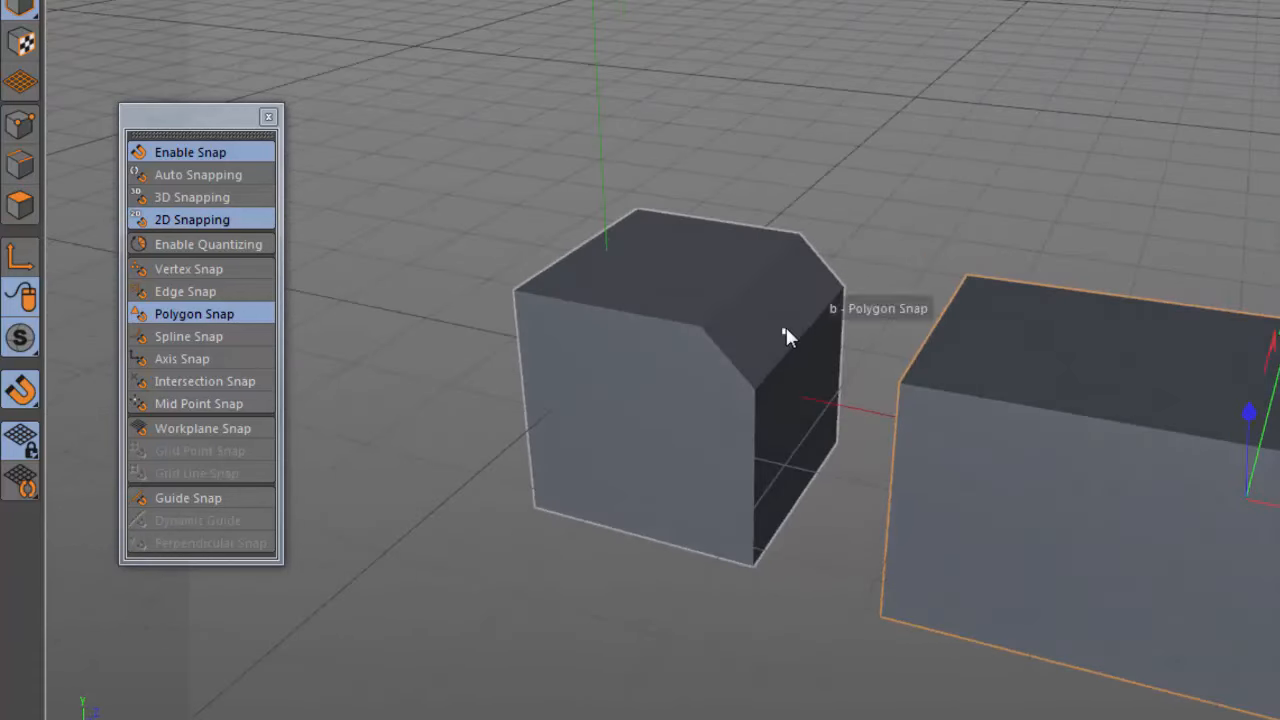
Step: Select the chamfered box's sloped polygon and align the workplane to that selection
click(679, 323)
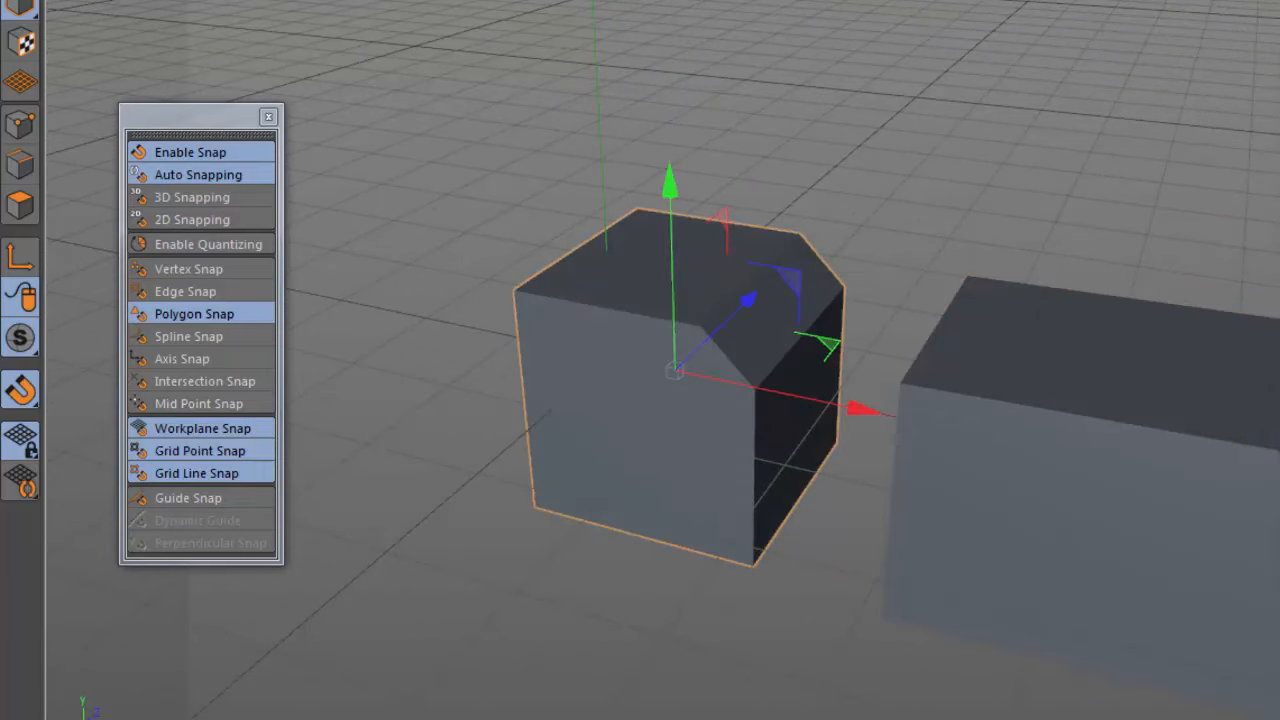
click(20, 205)
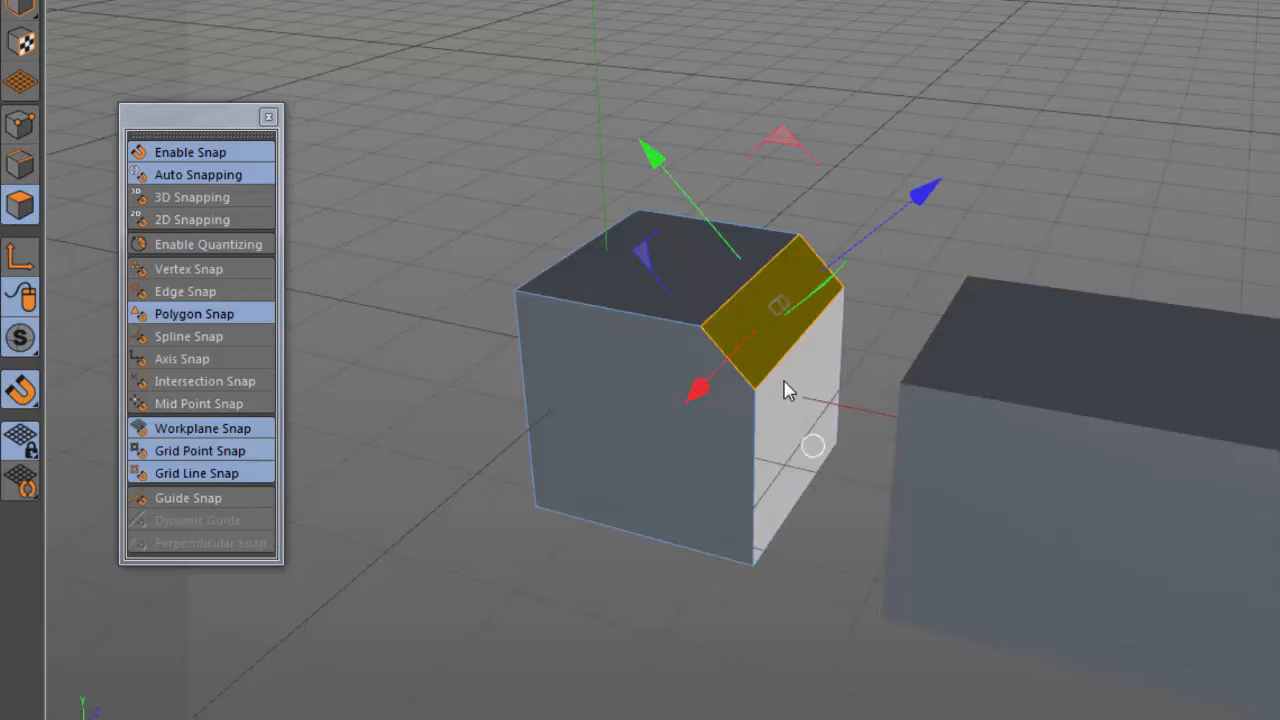
alt+right_drag(749, 346, 851, 348)
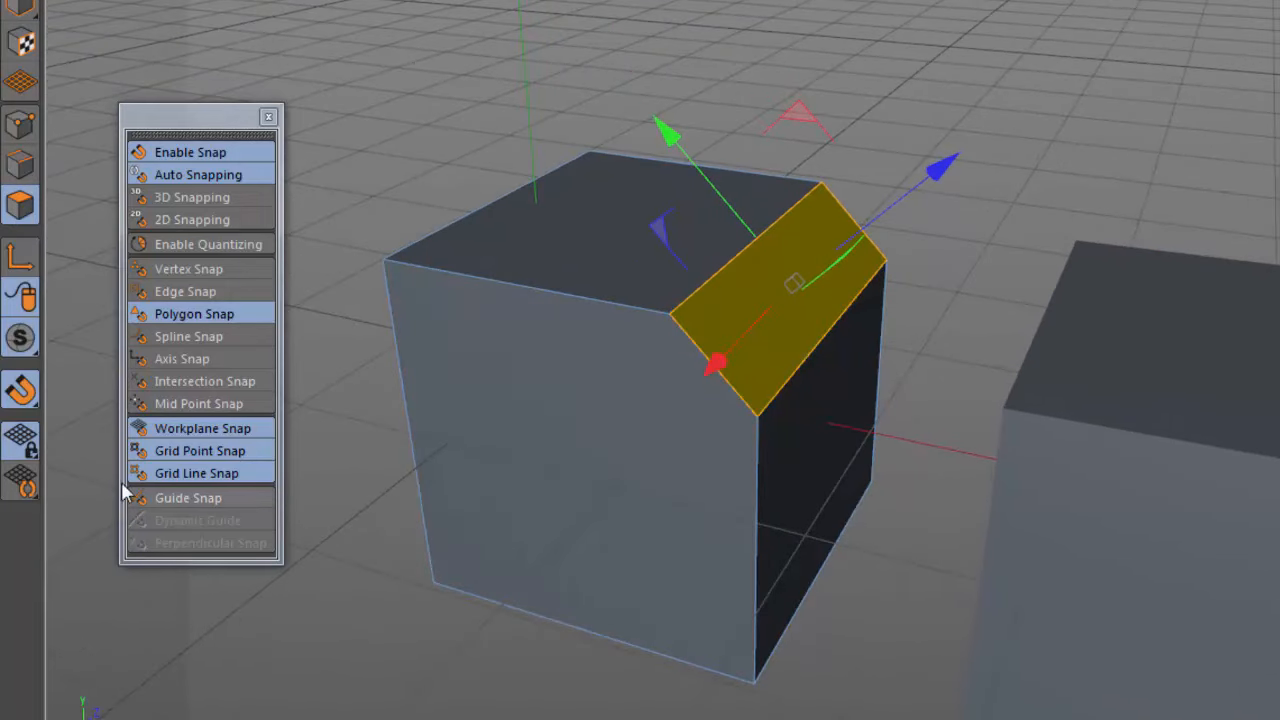
click(36, 485)
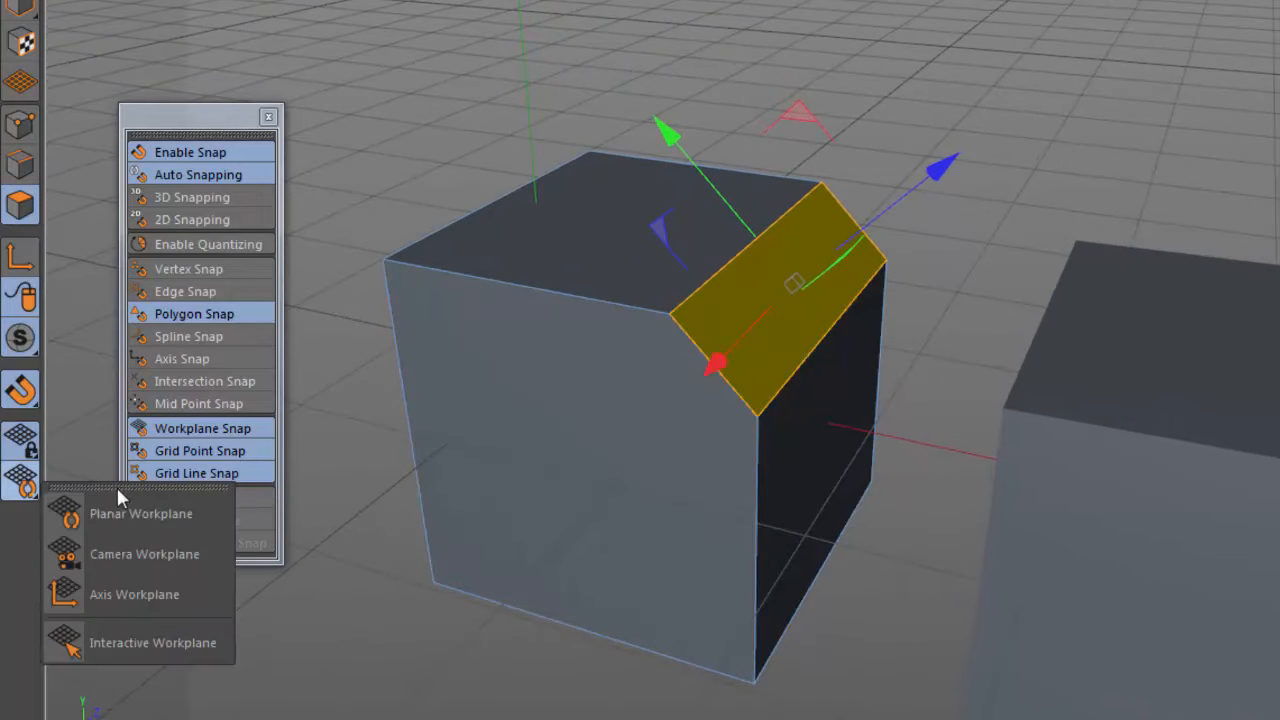
click(27, 448)
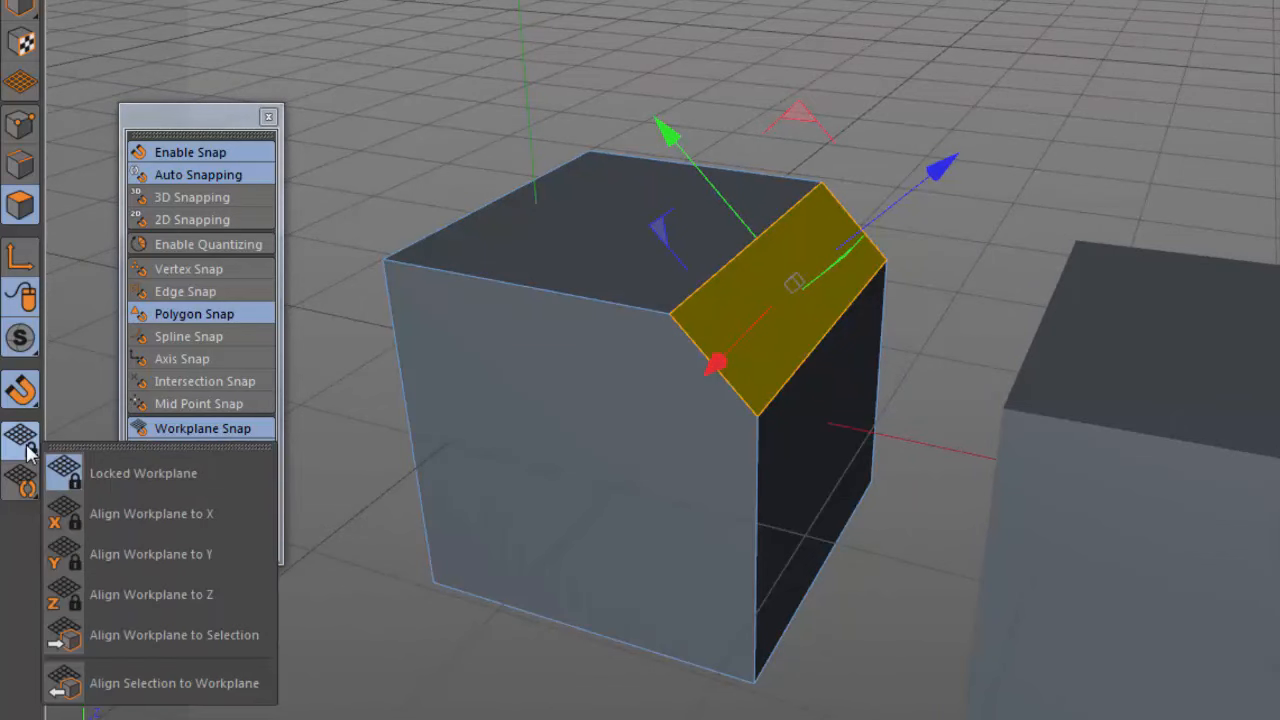
click(228, 637)
Step: Add a torus on the aligned workplane and scale it down to fit within the chamfered box's sloped face
alt+right_drag(857, 497, 630, 495)
alt+drag(865, 492, 888, 454)
alt+right_drag(868, 449, 1063, 476)
alt+drag(862, 475, 820, 472)
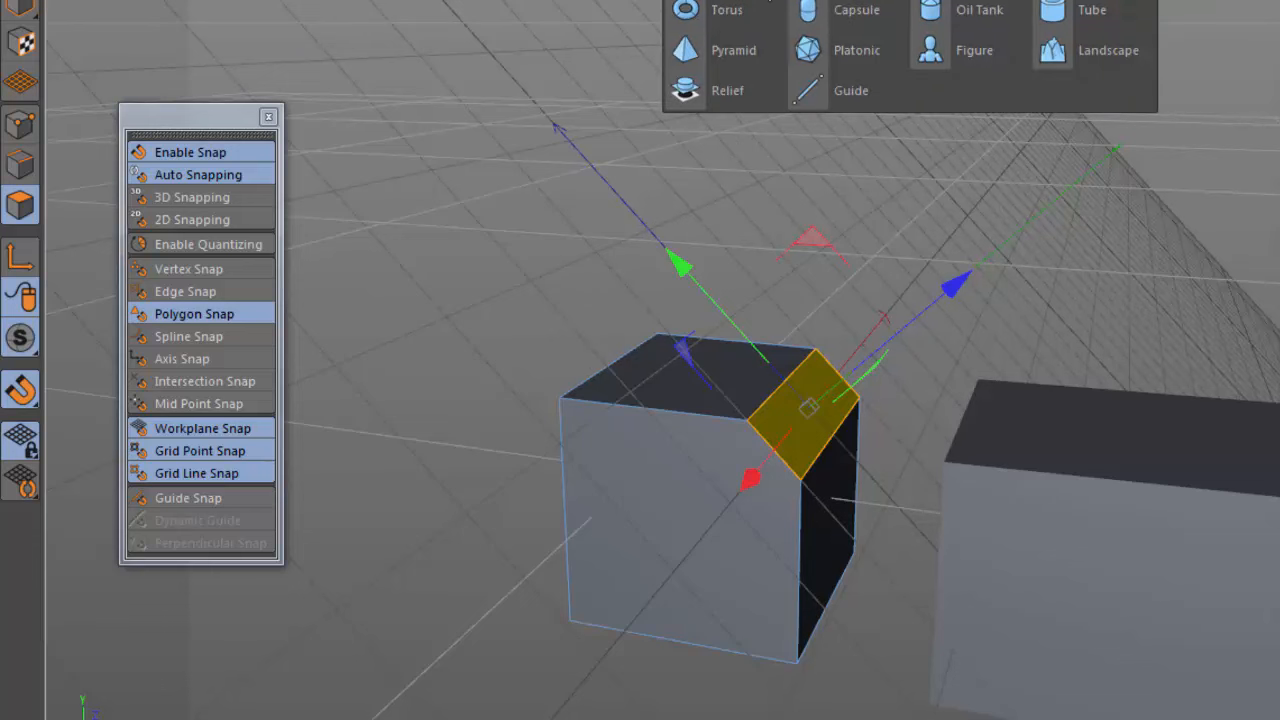
click(726, 18)
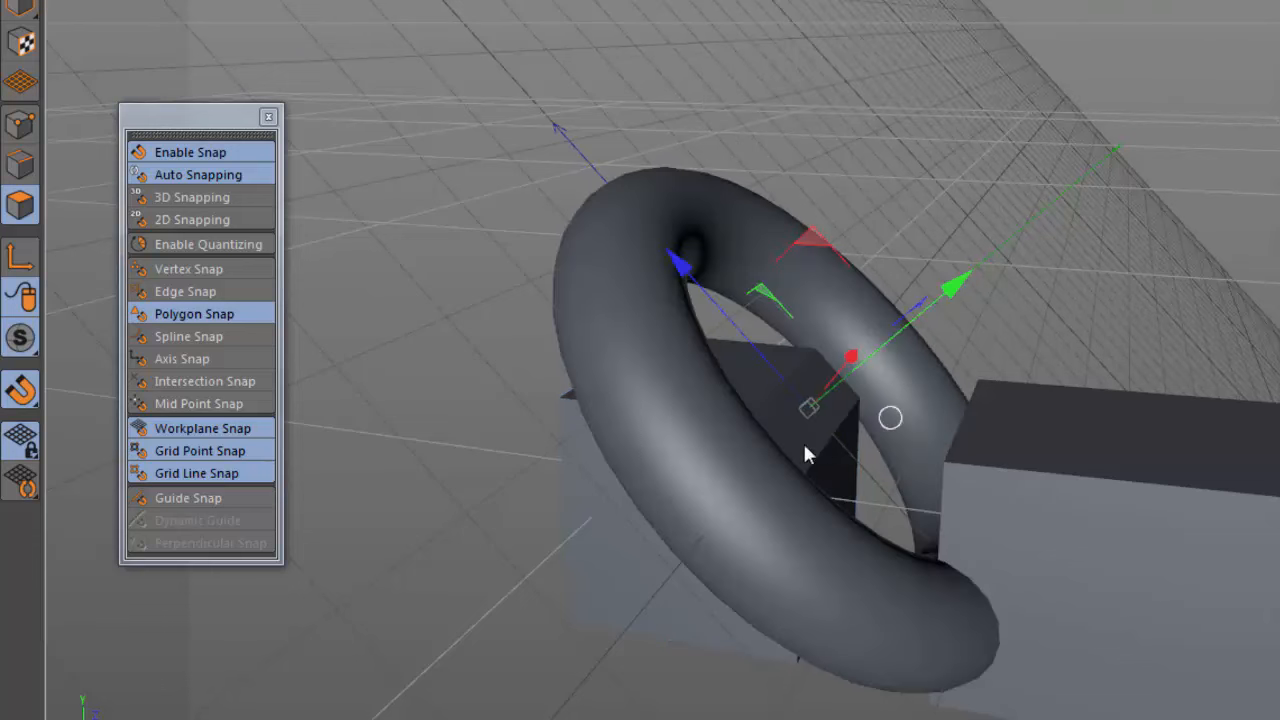
alt+drag(774, 491, 771, 500)
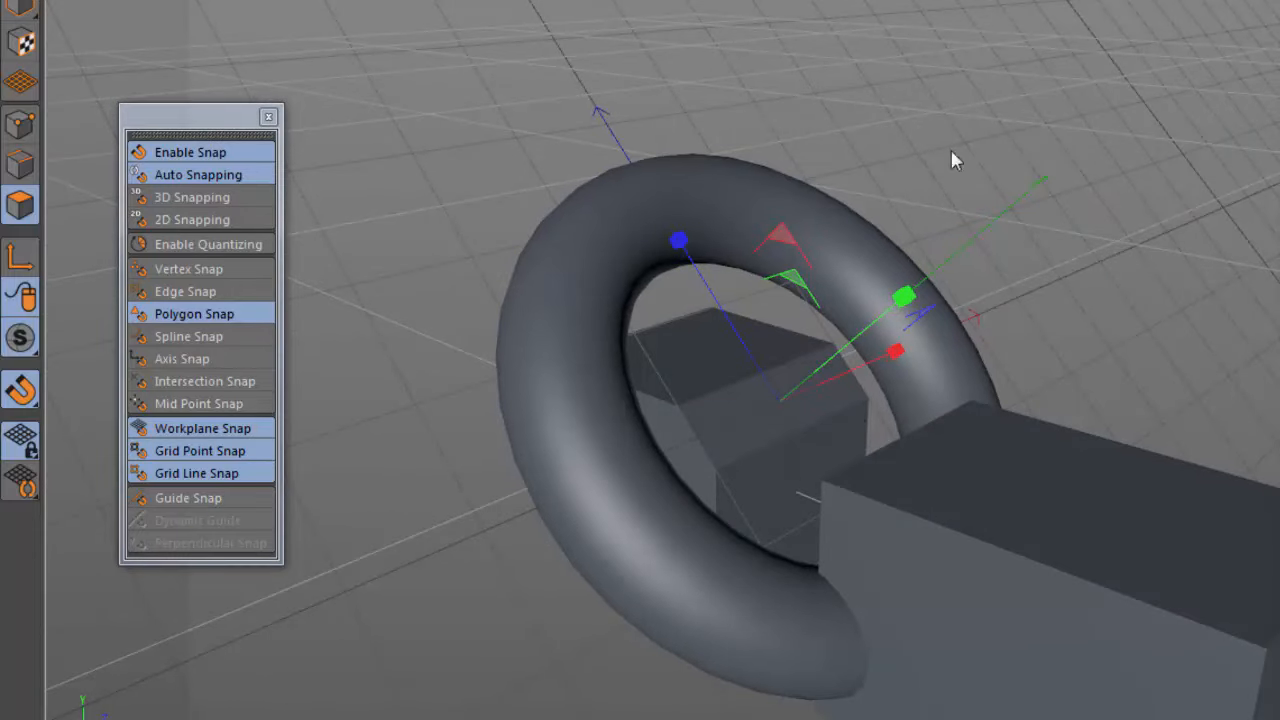
drag(951, 157, 286, 440)
mouse_move(812, 430)
alt+mouse_down()
mouse_move(952, 397)
mouse_move(703, 466)
mouse_move(734, 463)
mouse_move(758, 437)
alt+mouse_up()
mouse_move(757, 435)
alt+right_down()
mouse_move(906, 423)
mouse_move(723, 434)
mouse_move(808, 513)
alt+right_up()
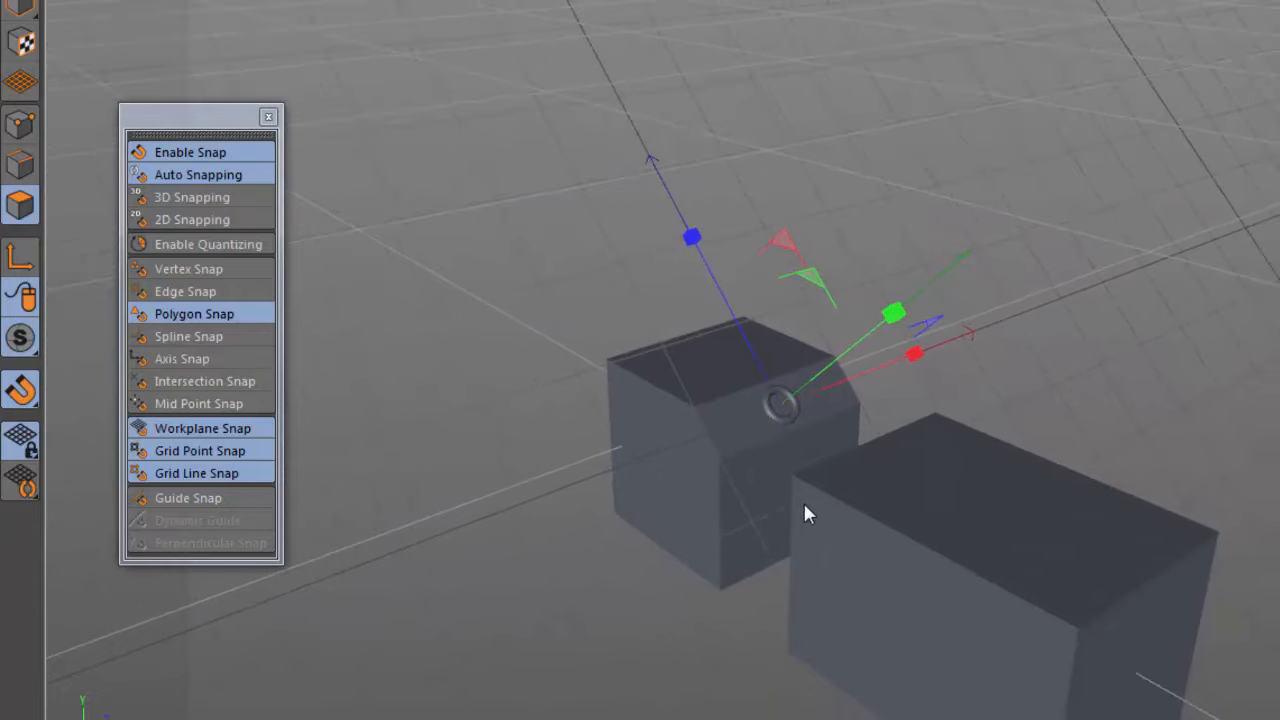
Step: Switch the long box to Model mode and place its axis on the end face nearest the chamfered box
alt+drag(805, 505, 990, 492)
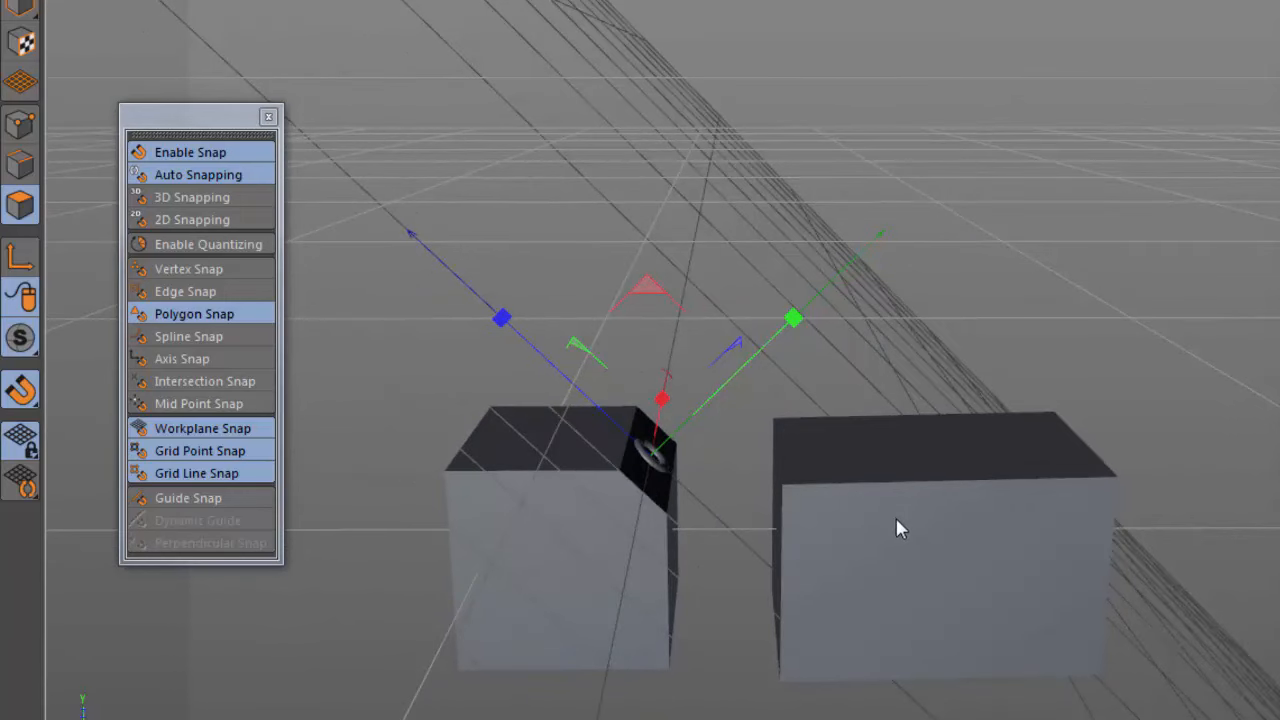
alt+drag(896, 520, 933, 521)
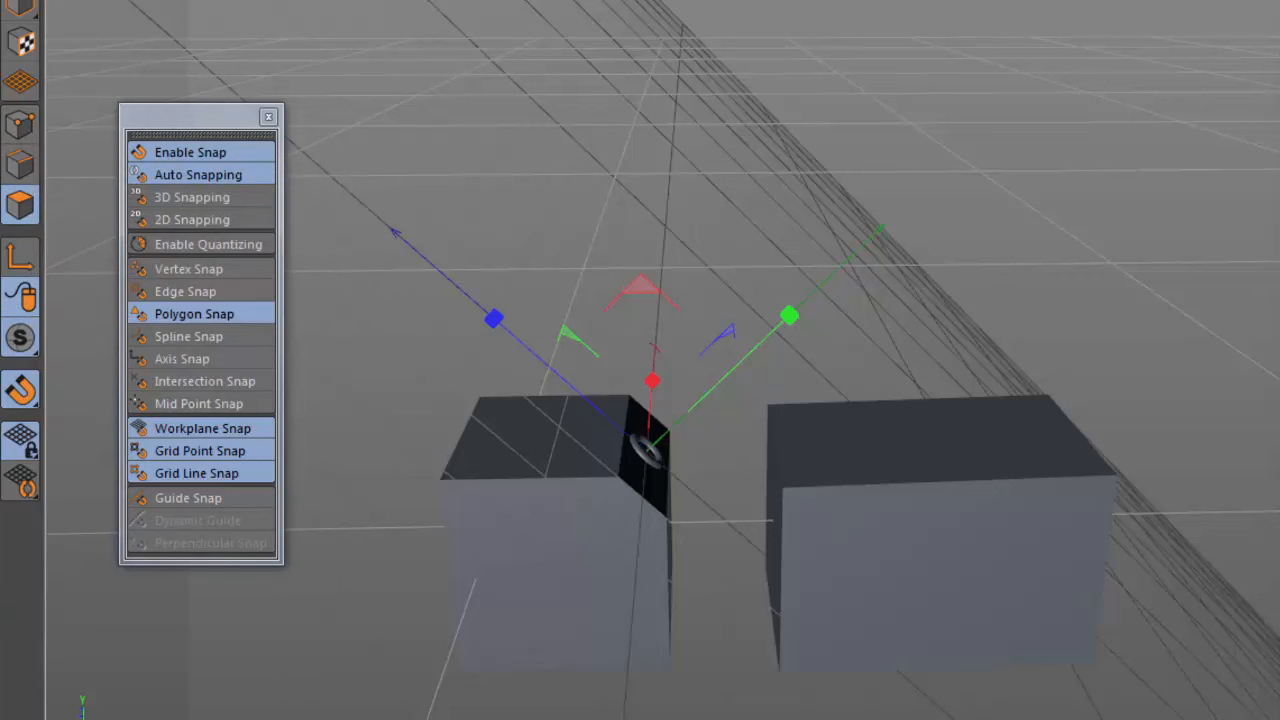
click(646, 450)
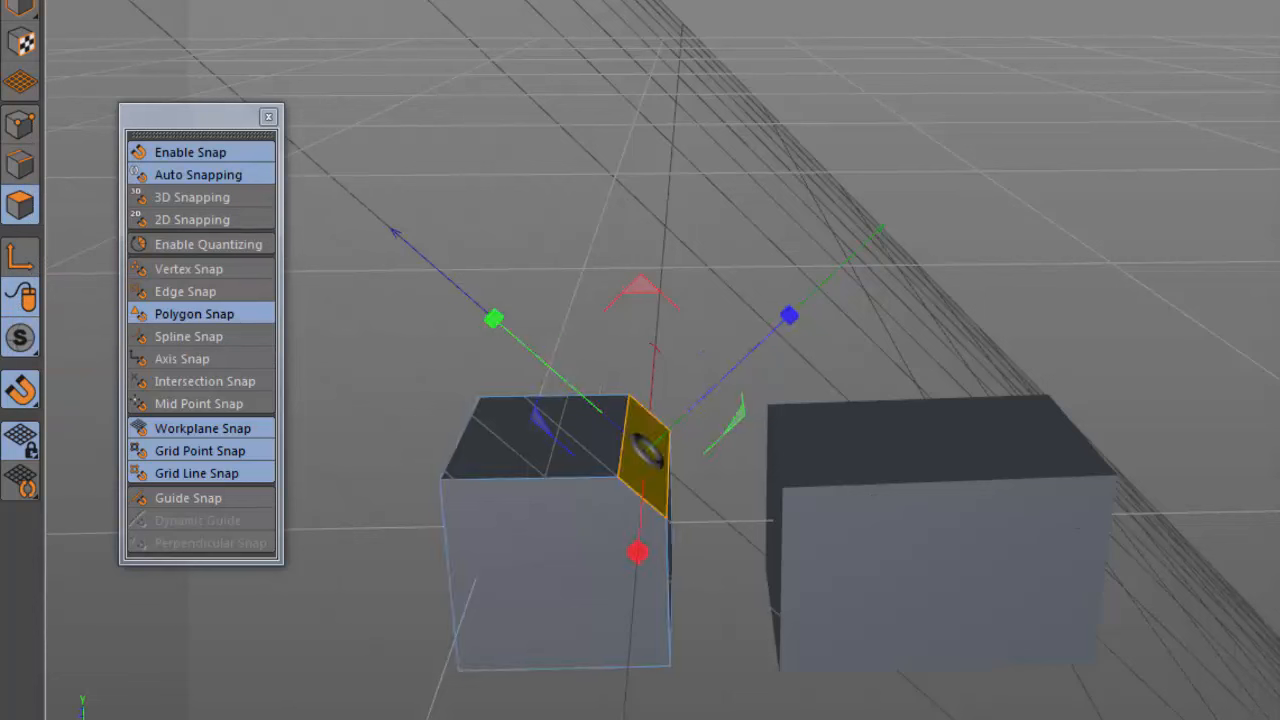
drag(646, 450, 805, 510)
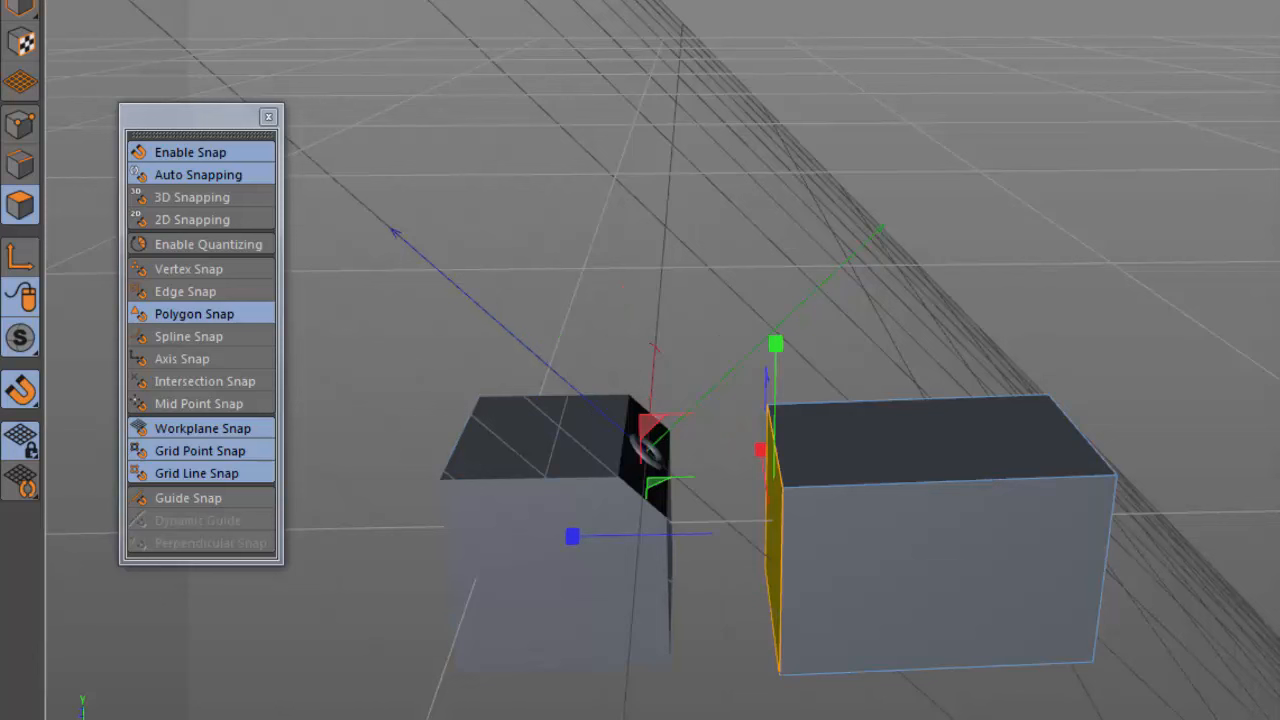
click(25, 7)
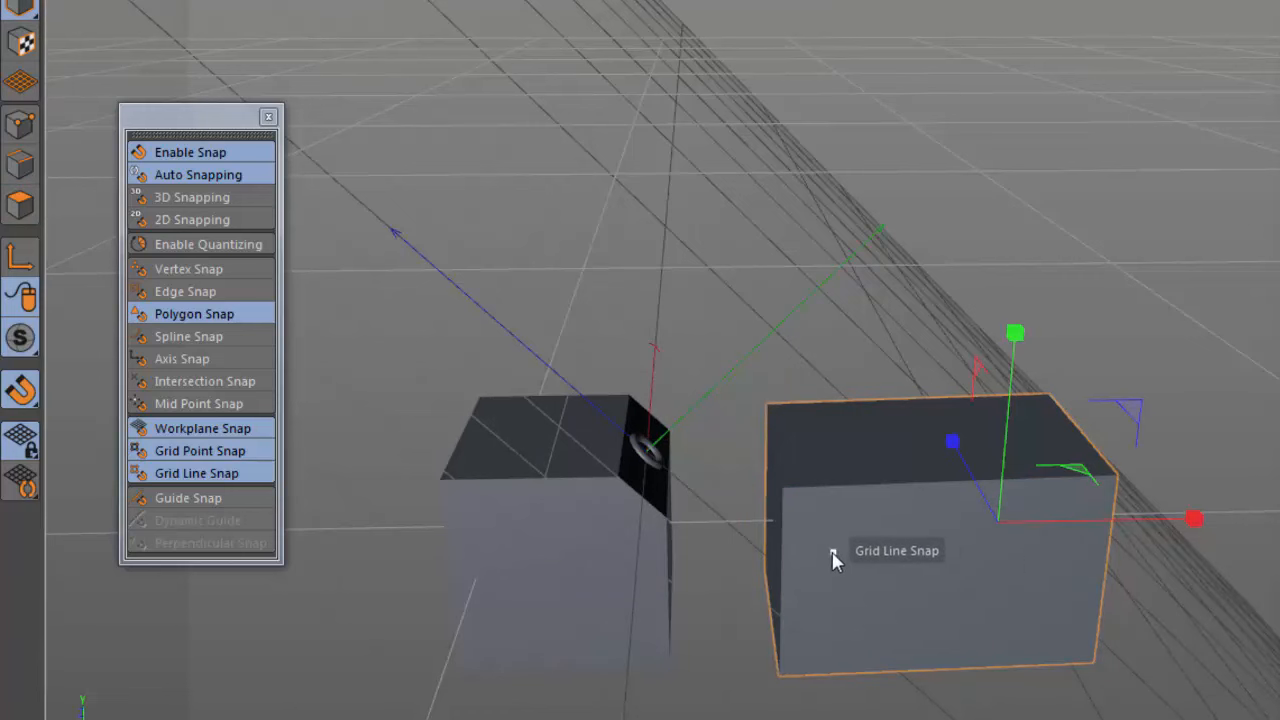
alt+drag(808, 555, 862, 564)
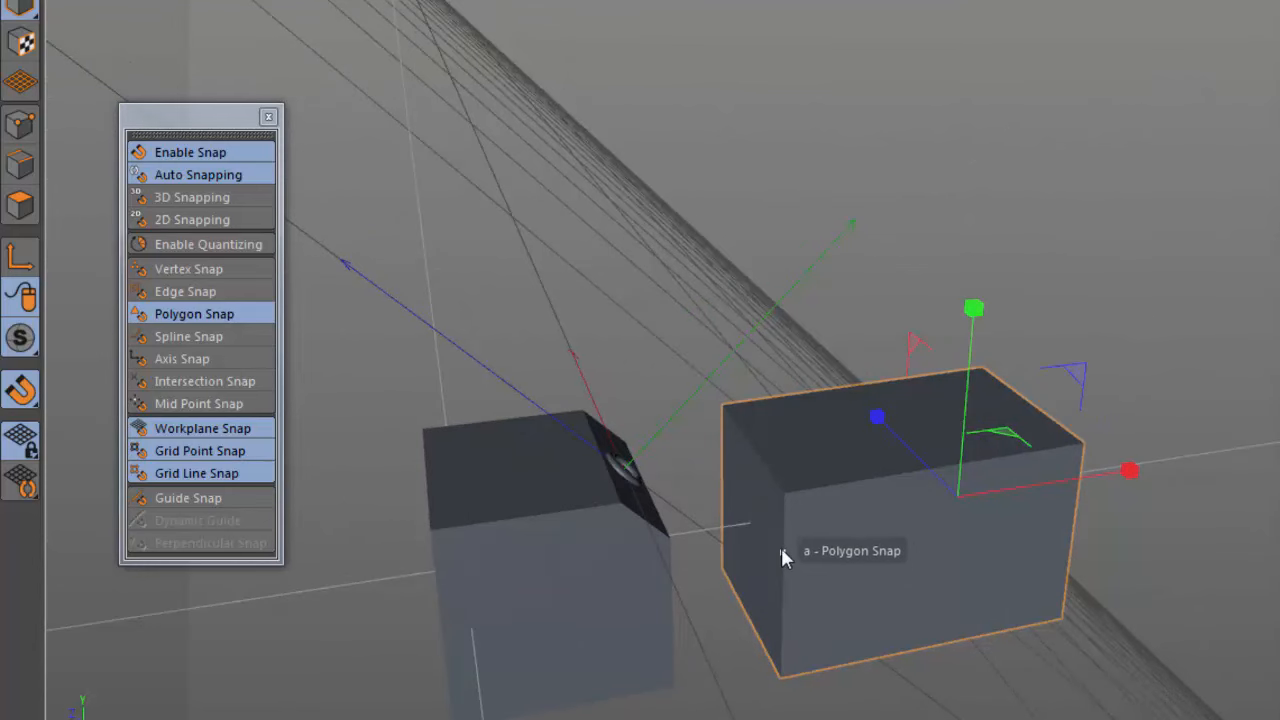
drag(748, 528, 752, 528)
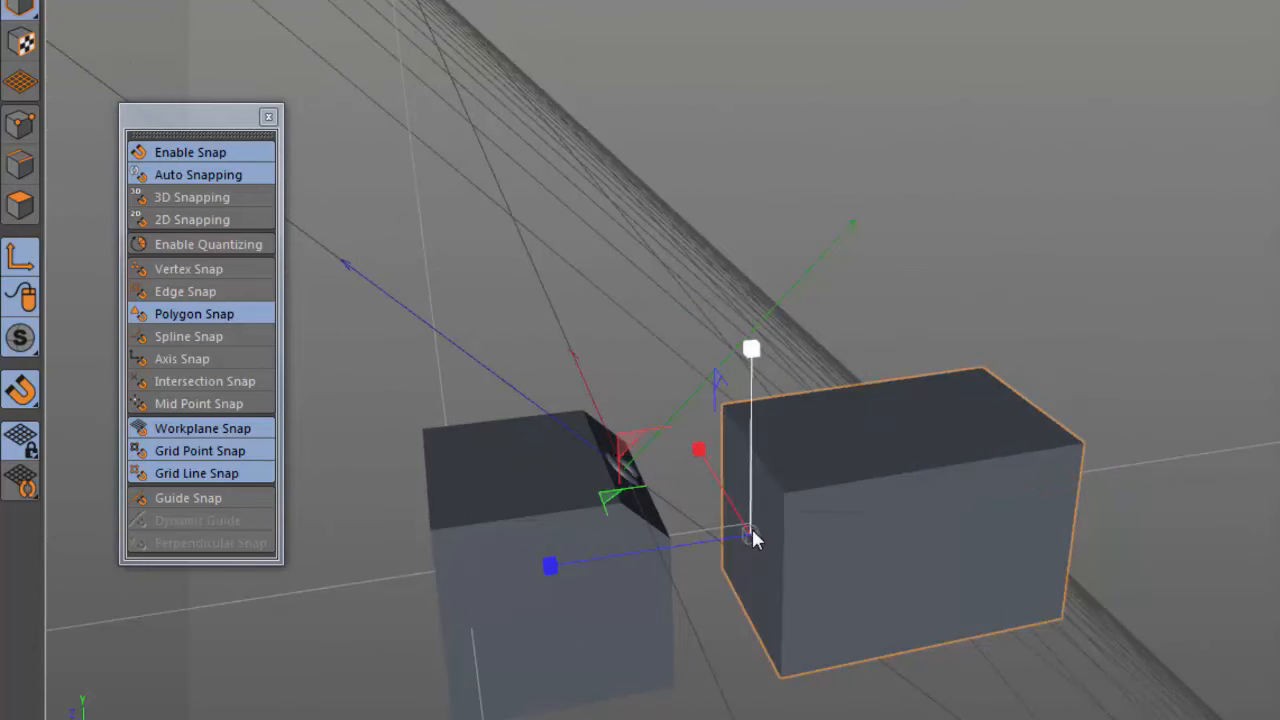
Step: Enable 2D Snapping and try to snap the long box by its end-face axis to the chamfered box's sloped face
alt+drag(796, 578, 705, 540)
click(192, 219)
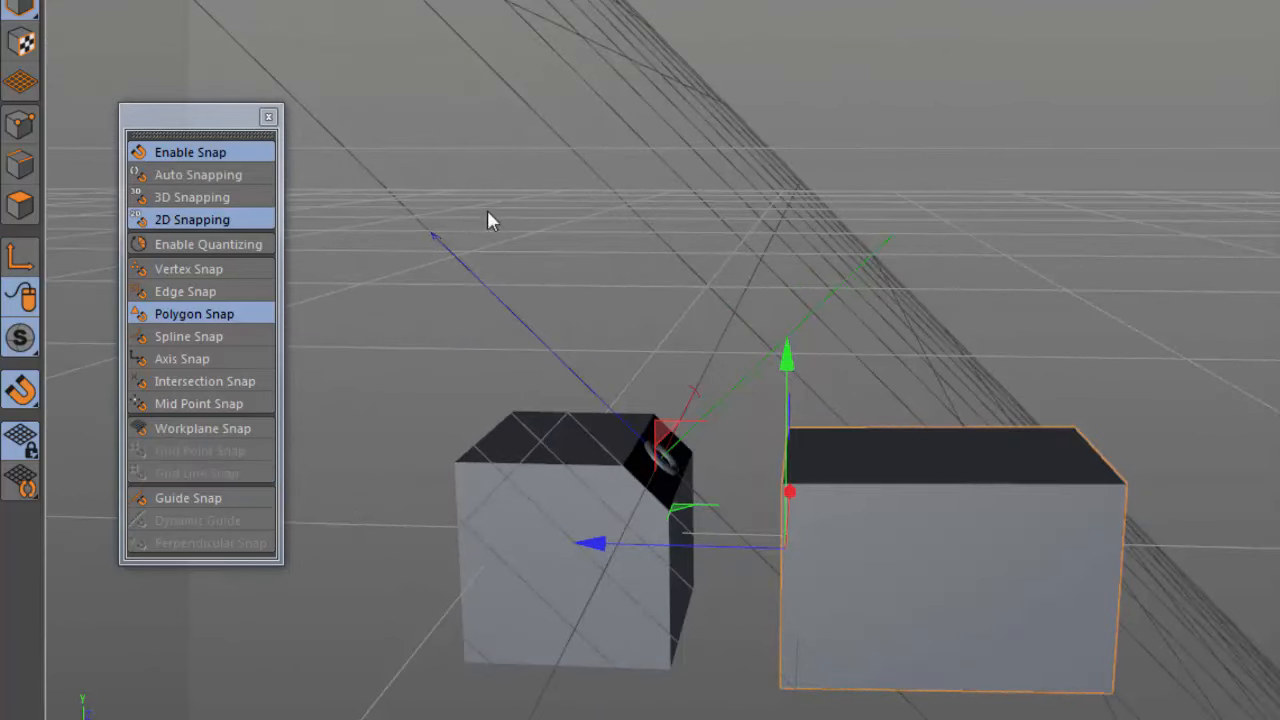
alt+drag(809, 548, 878, 567)
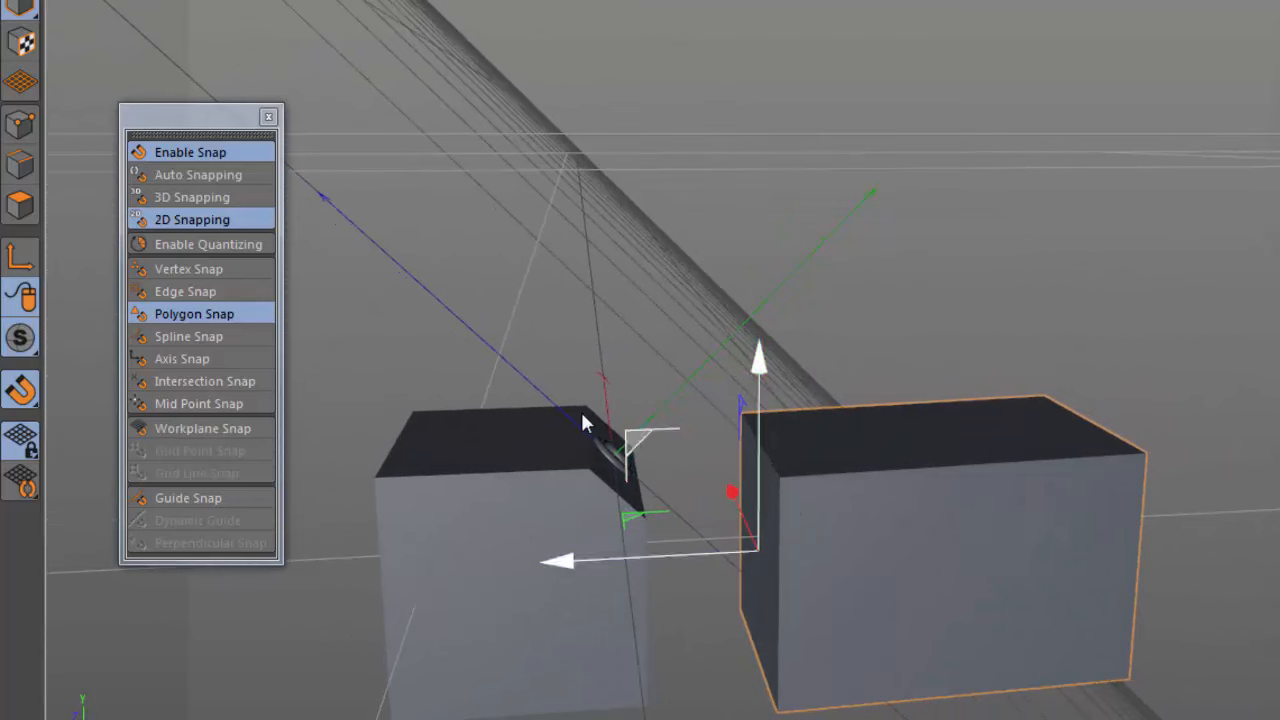
drag(640, 446, 737, 362)
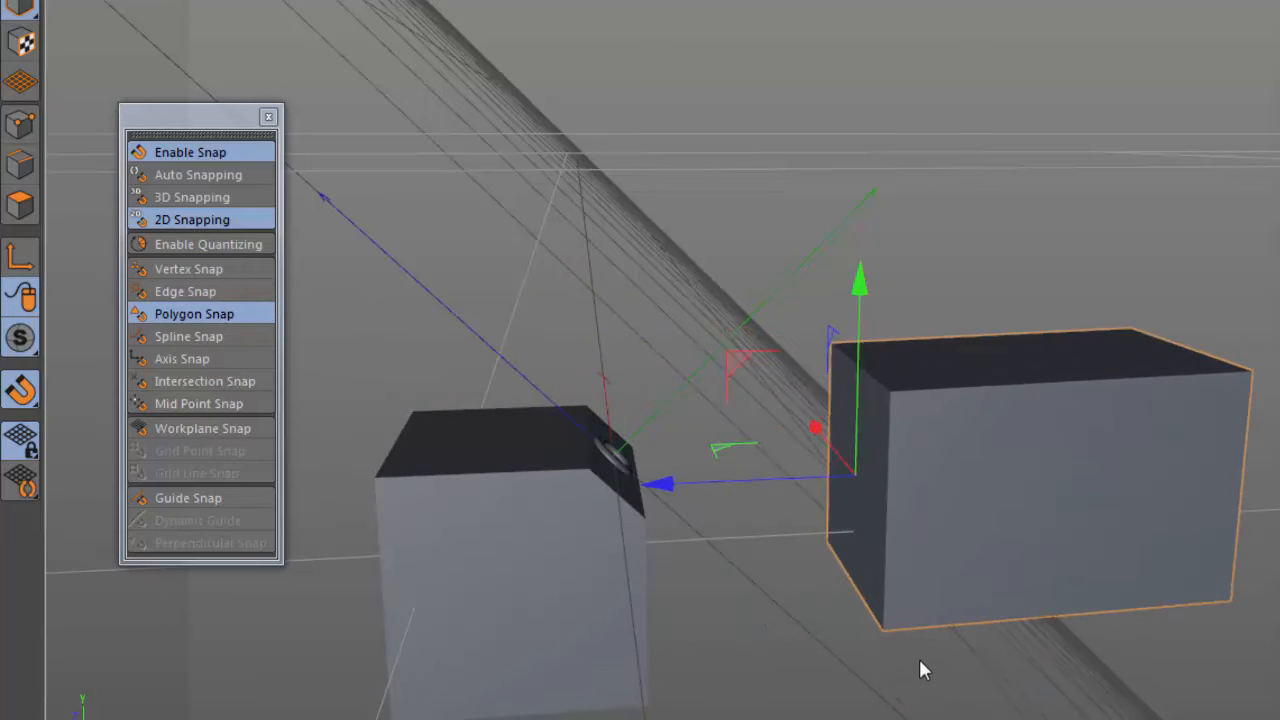
alt+drag(970, 626, 886, 629)
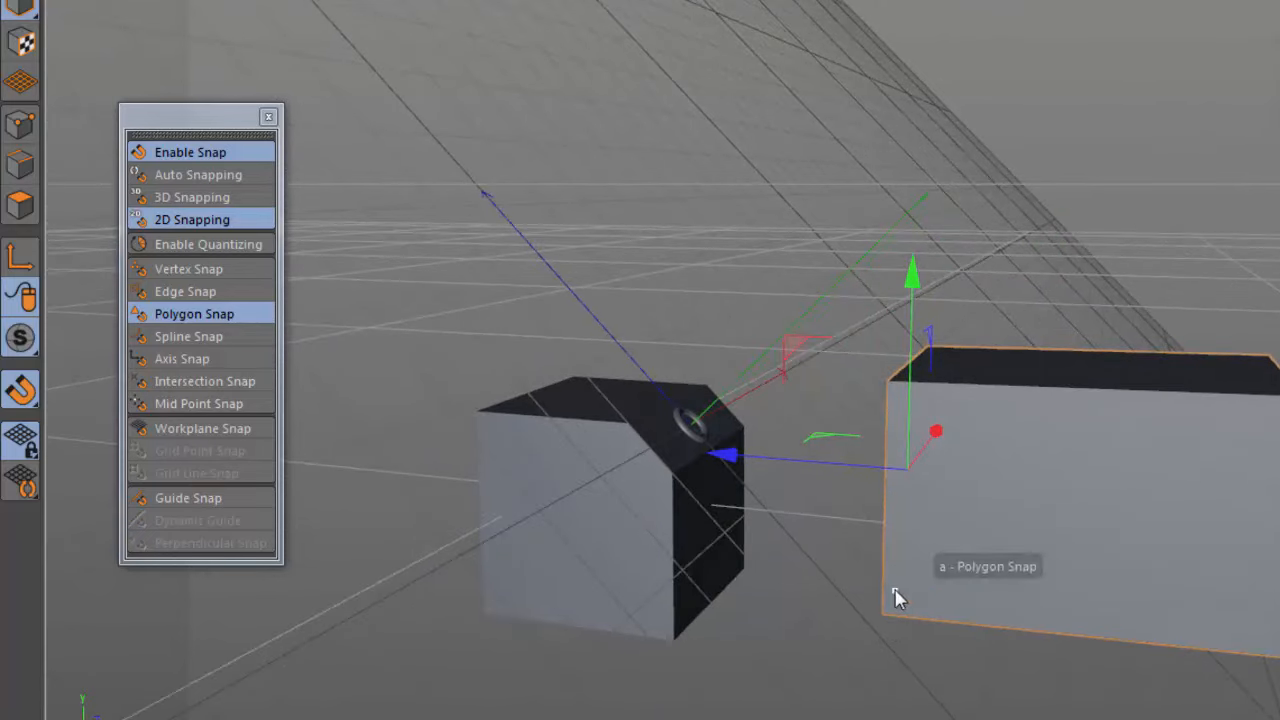
Step: Enable Workplane Snap and try moving the long box in its blue-green plane onto the sloped face's workplane
click(200, 428)
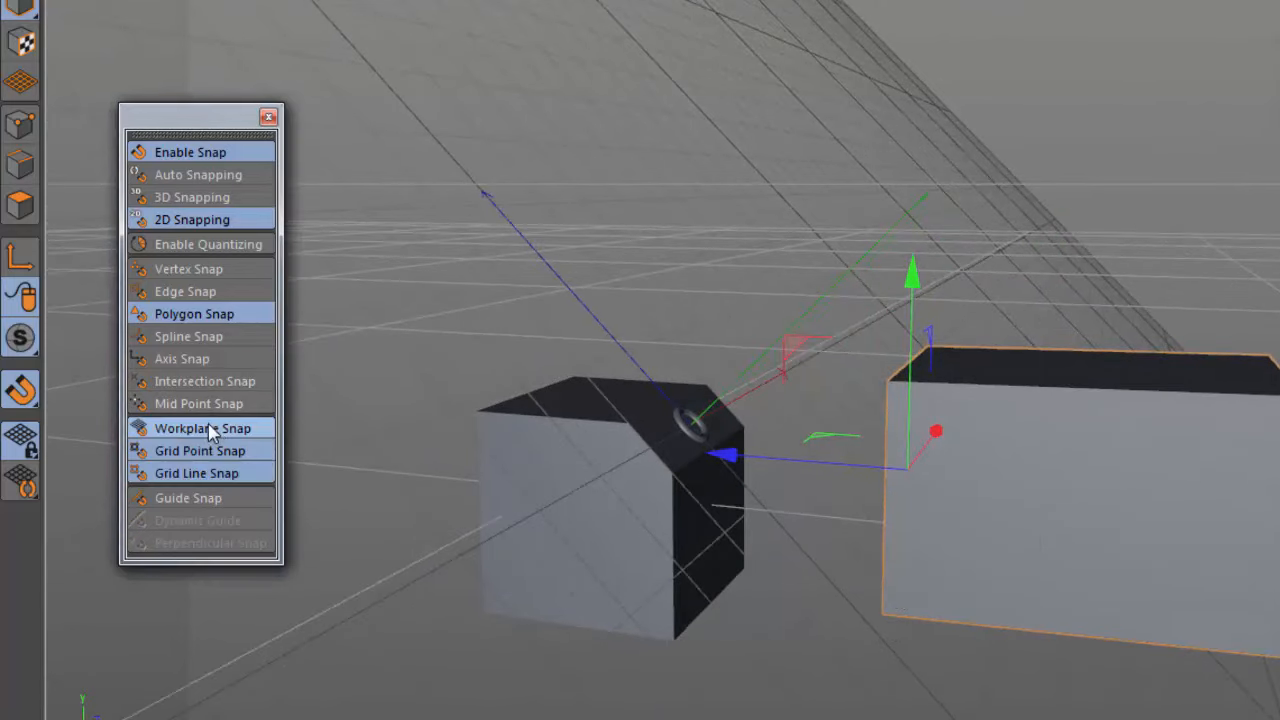
drag(789, 349, 671, 420)
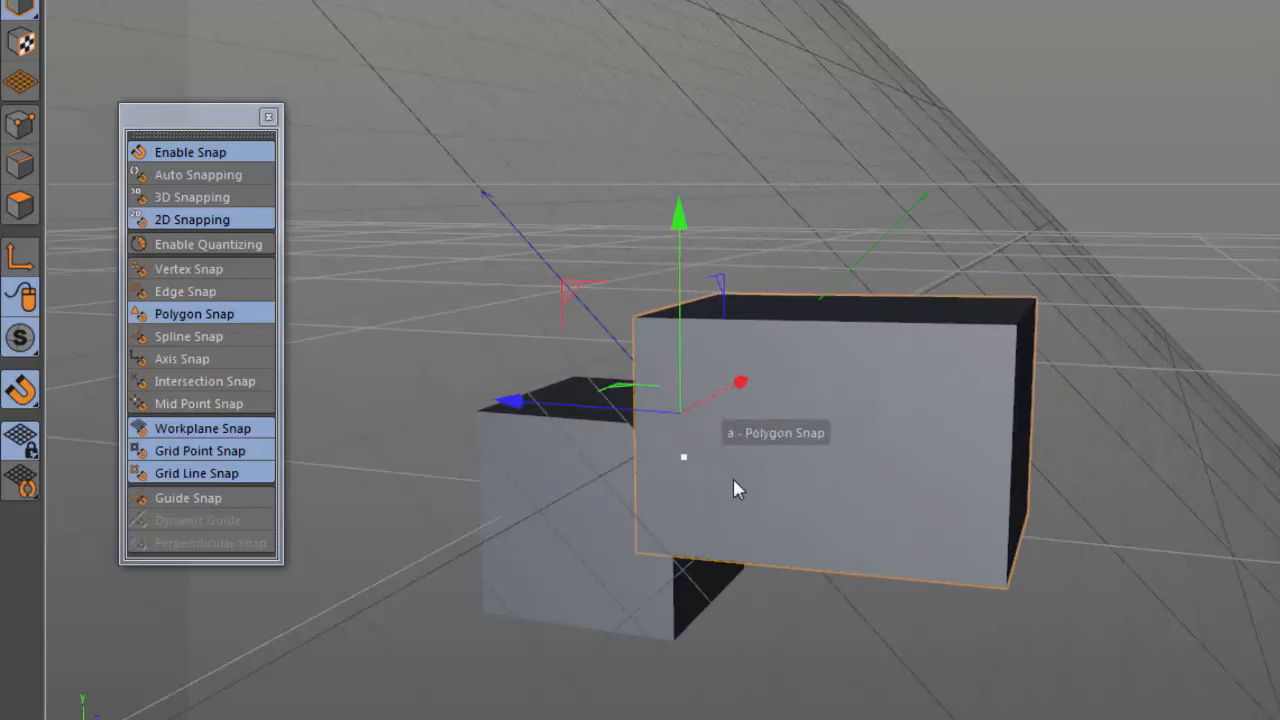
alt+drag(733, 478, 878, 482)
drag(491, 312, 608, 370)
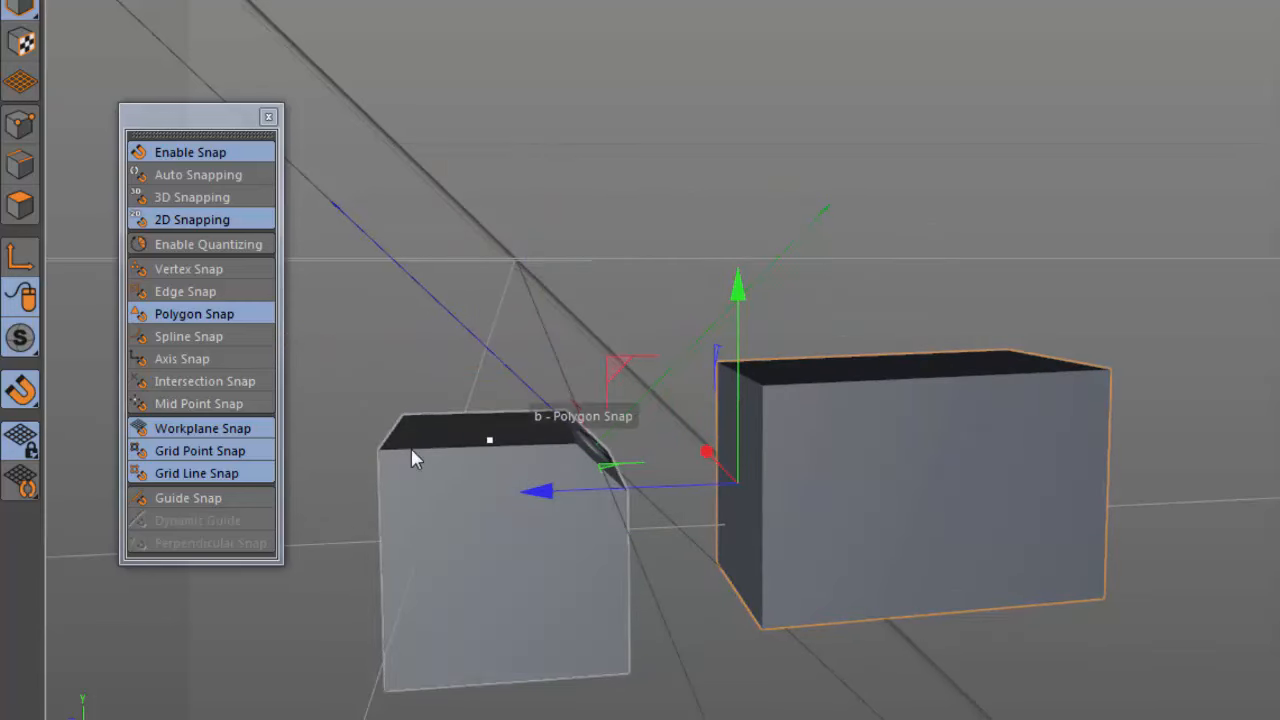
alt+drag(638, 526, 742, 504)
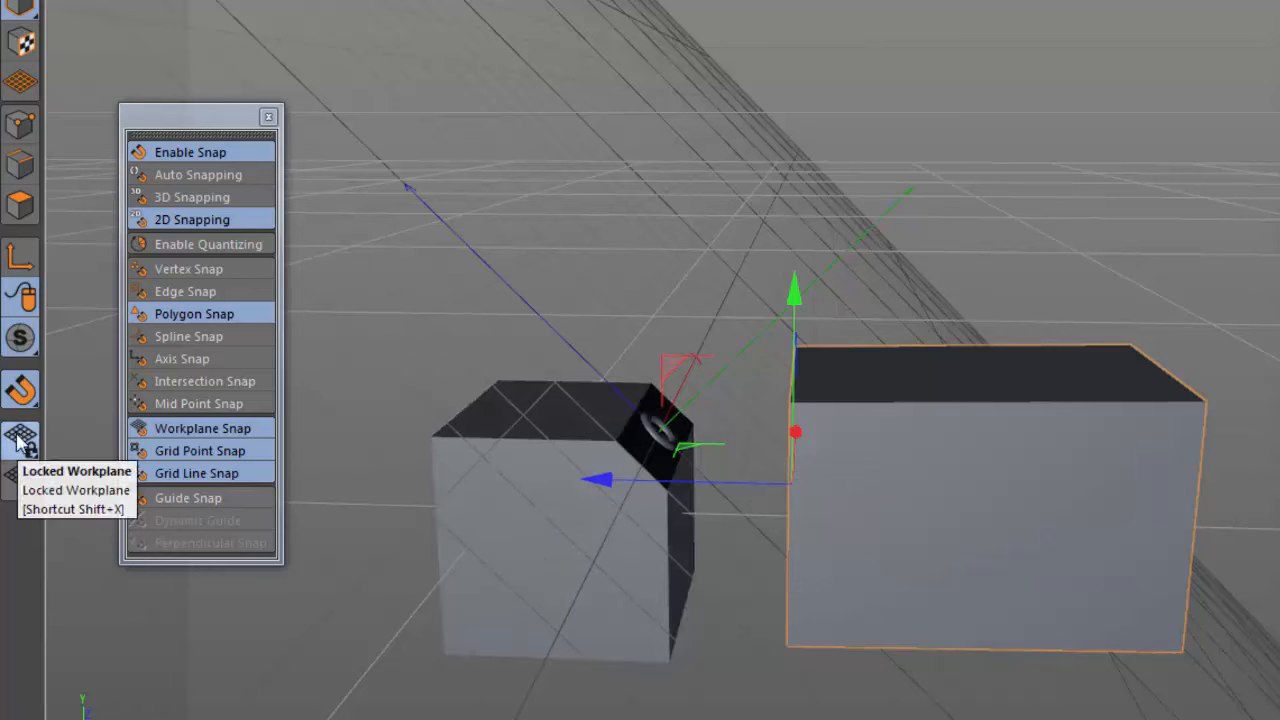
Step: Open the workplane locking and alignment options
drag(18, 440, 133, 475)
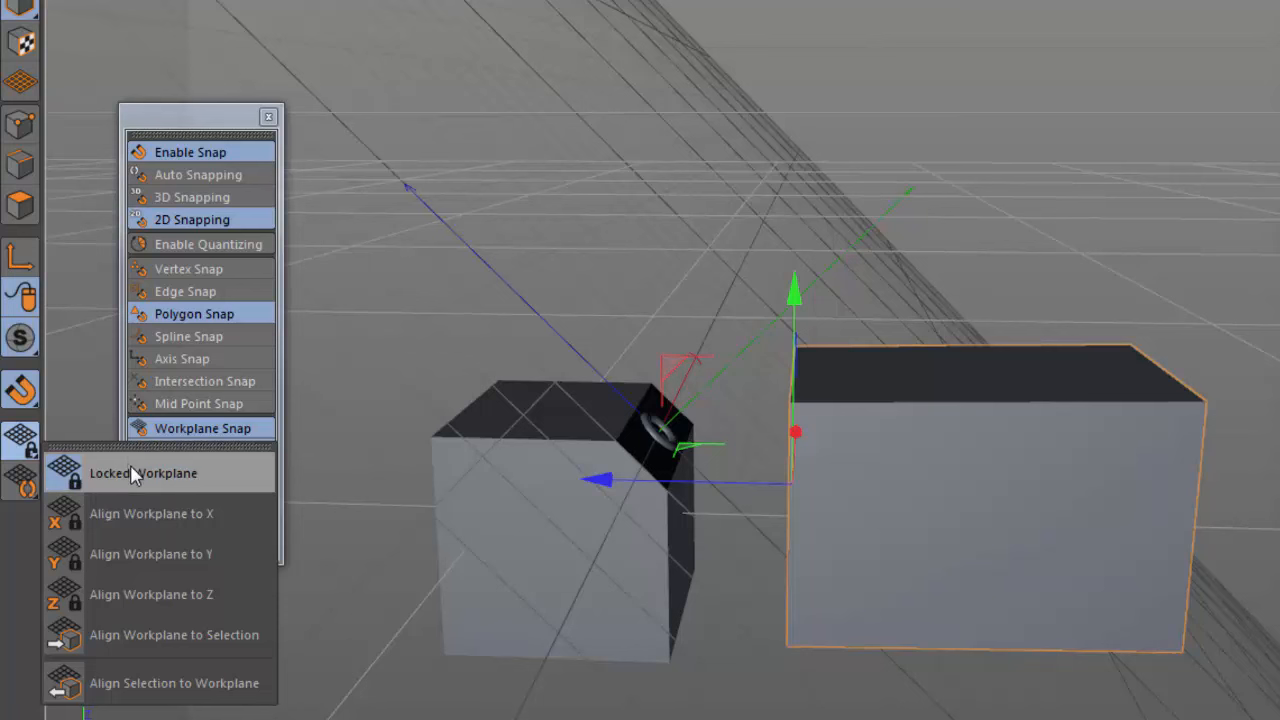